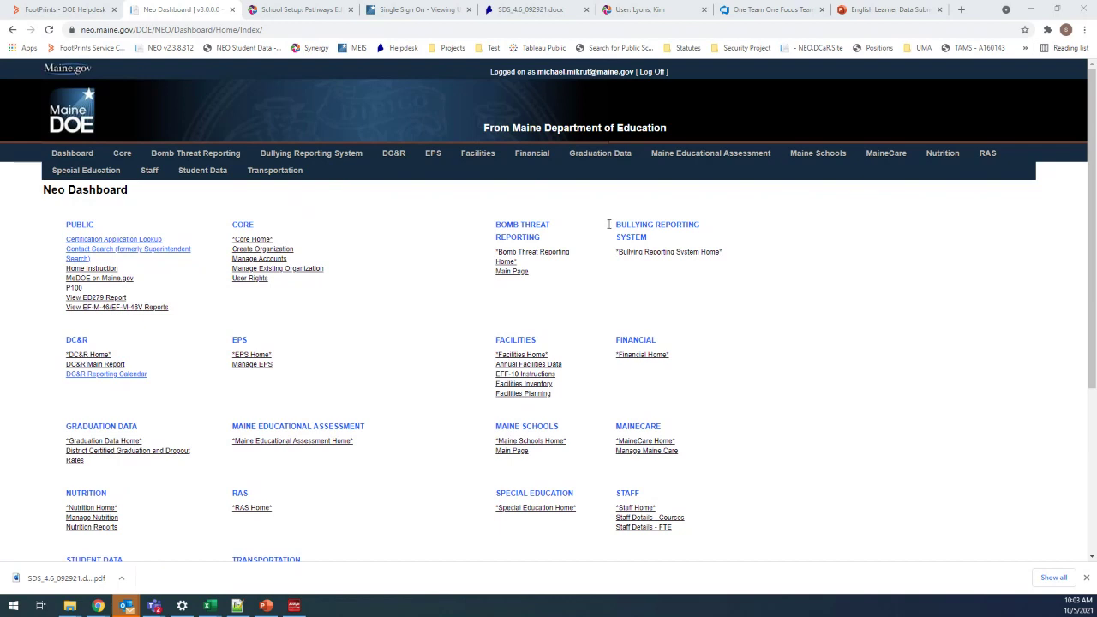
Open the DC&R reporting calendar and set the organization filter to Maine Department of Education
{"action": "left_click", "coordinate": [400, 157]}
{"action": "left_click", "coordinate": [103, 155]}
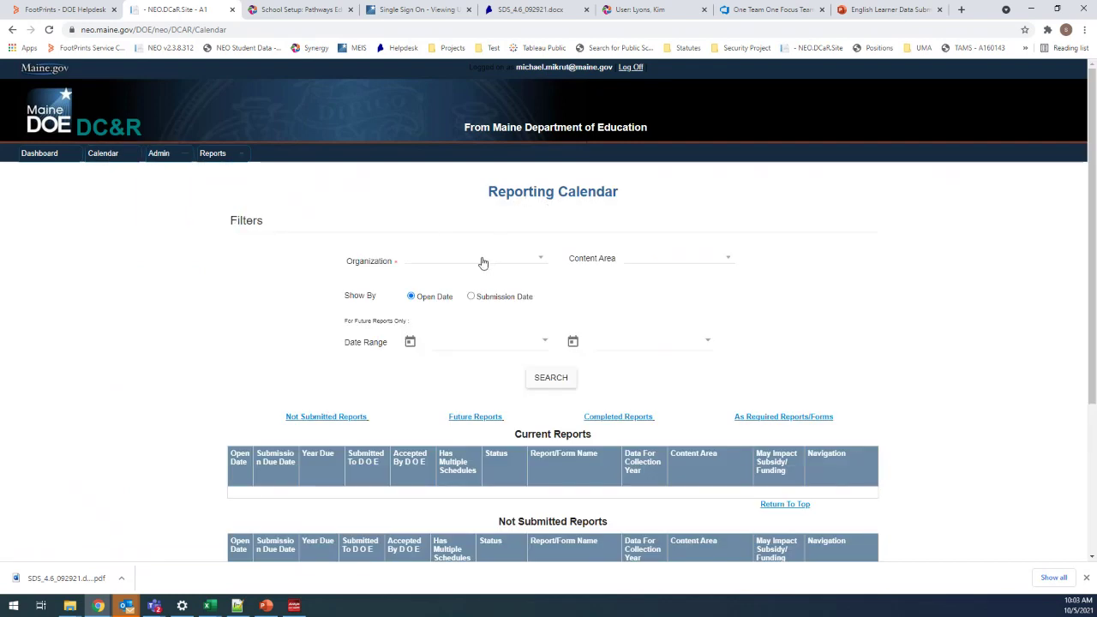
{"action": "left_click", "coordinate": [482, 263]}
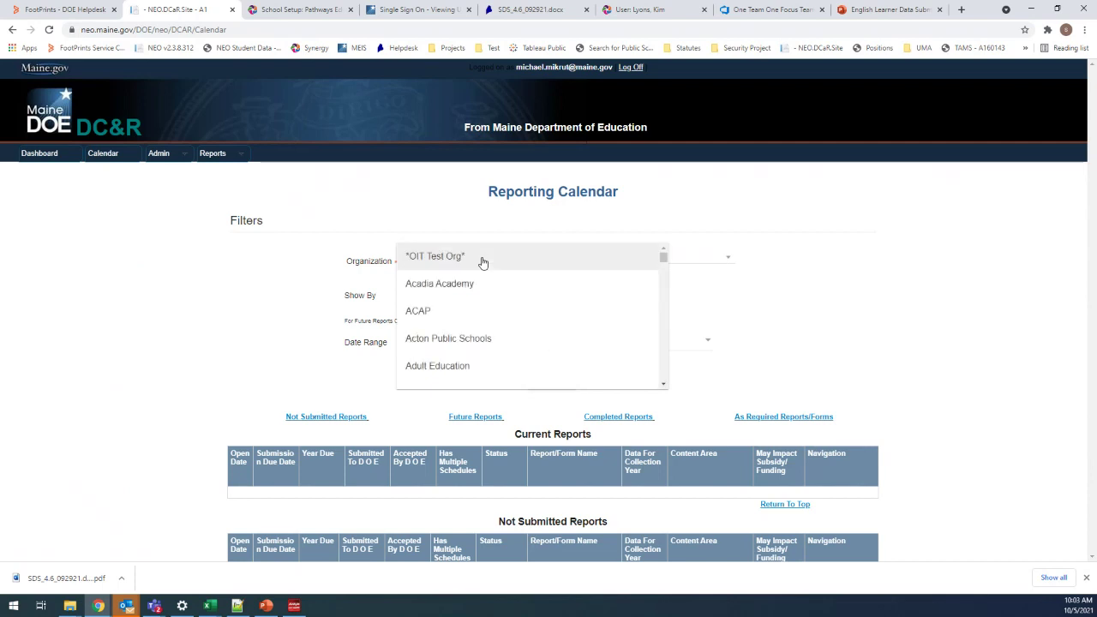
{"action": "type", "text": "maine"}
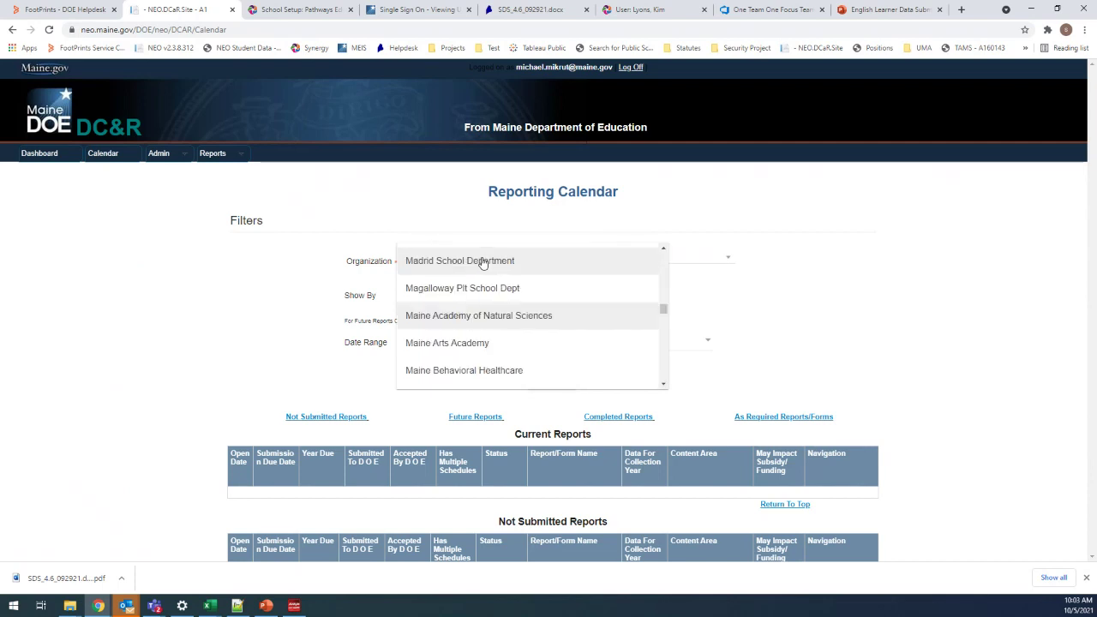
{"action": "scroll", "coordinate": [484, 317], "scroll_direction": "down", "scroll_amount": 5}
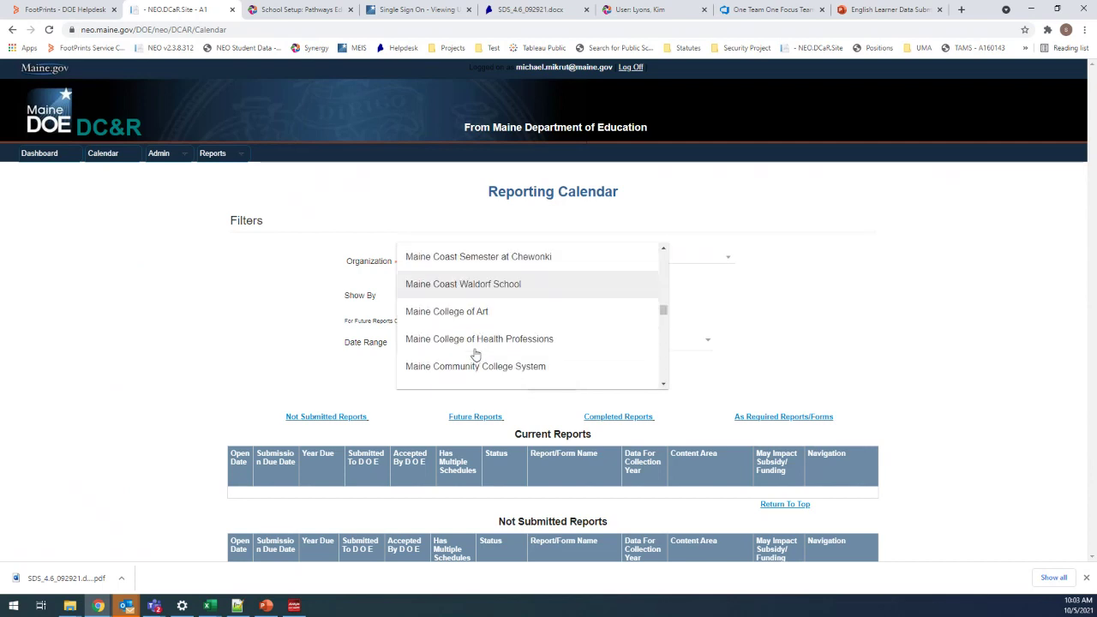
{"action": "scroll", "coordinate": [475, 353], "scroll_direction": "down", "scroll_amount": 3}
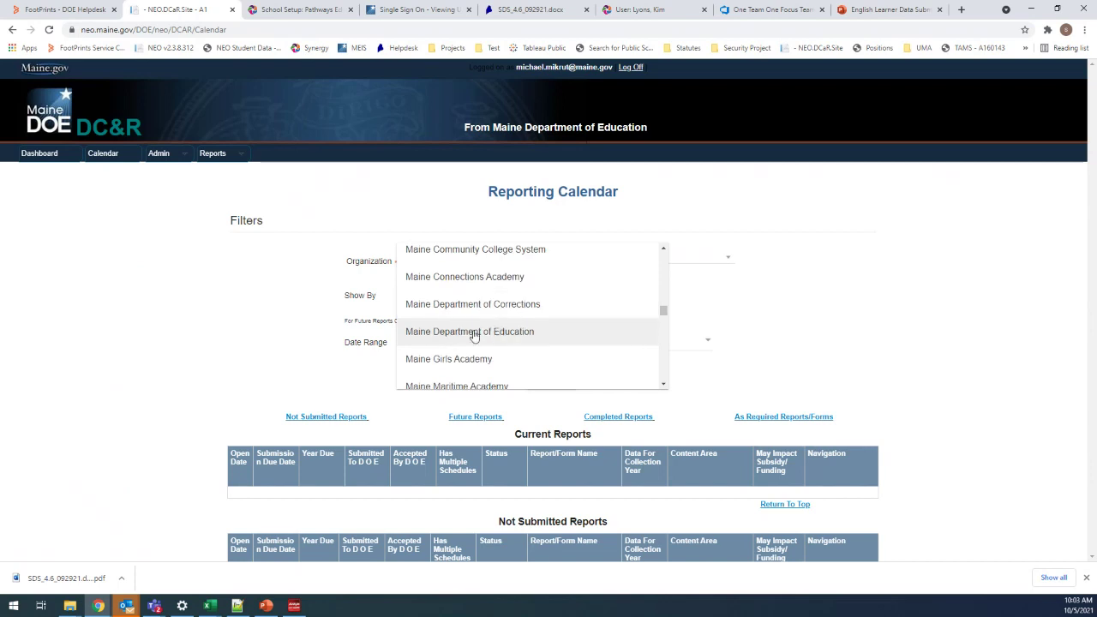
{"action": "left_click", "coordinate": [473, 335]}
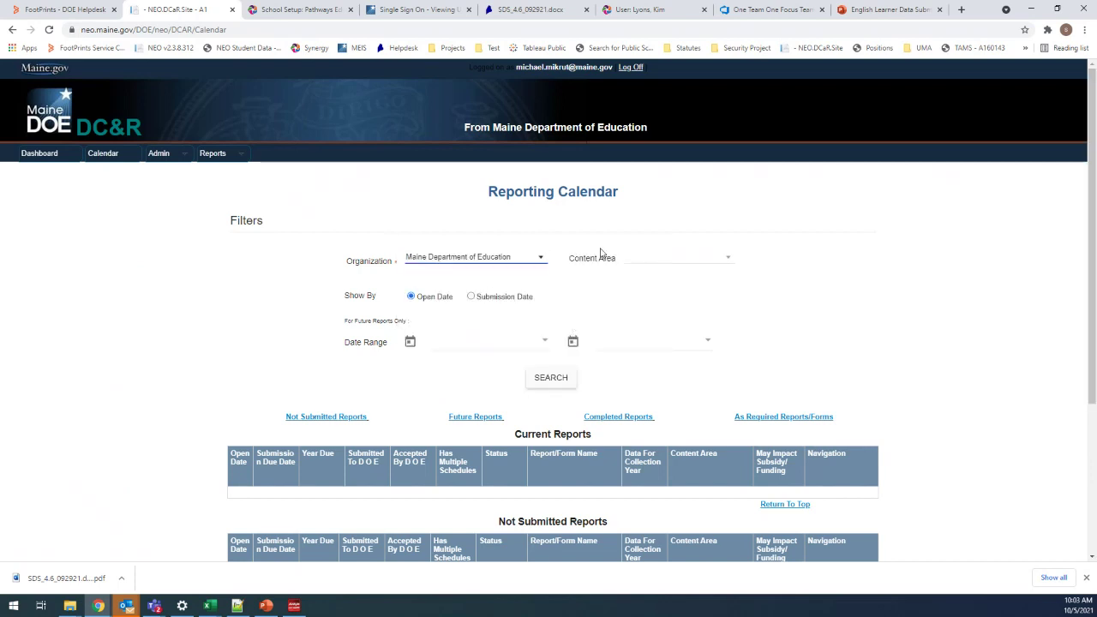
Browse the available Content Area filter options and close the list without choosing one
{"action": "left_click", "coordinate": [656, 265]}
{"action": "scroll", "coordinate": [677, 322], "scroll_direction": "down", "scroll_amount": 1}
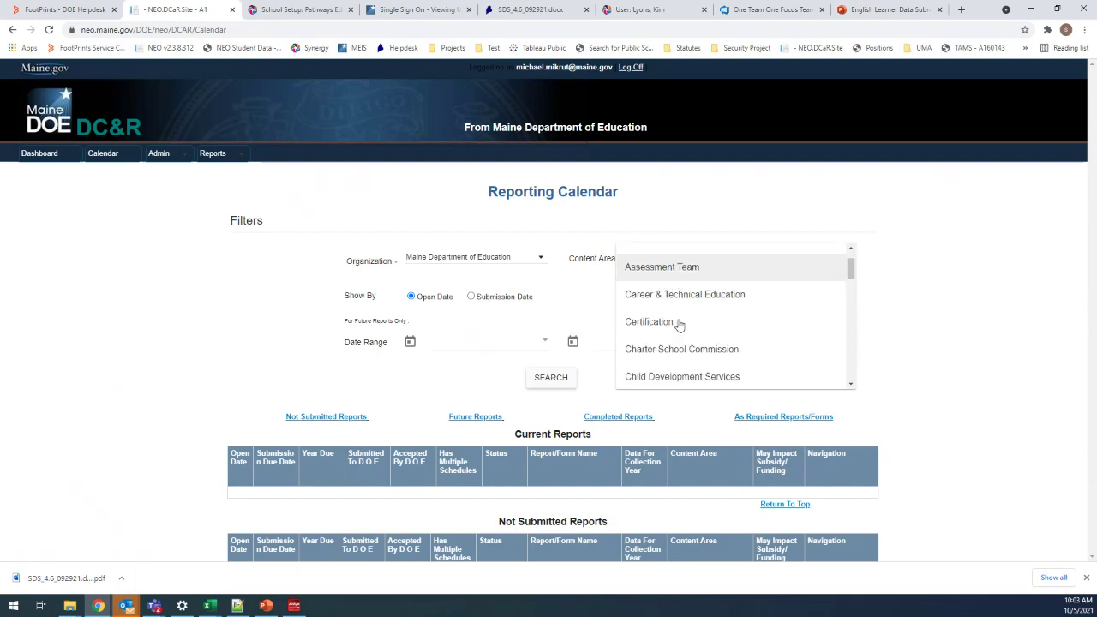
{"action": "scroll", "coordinate": [676, 326], "scroll_direction": "down", "scroll_amount": 2}
{"action": "scroll", "coordinate": [685, 315], "scroll_direction": "up", "scroll_amount": 1}
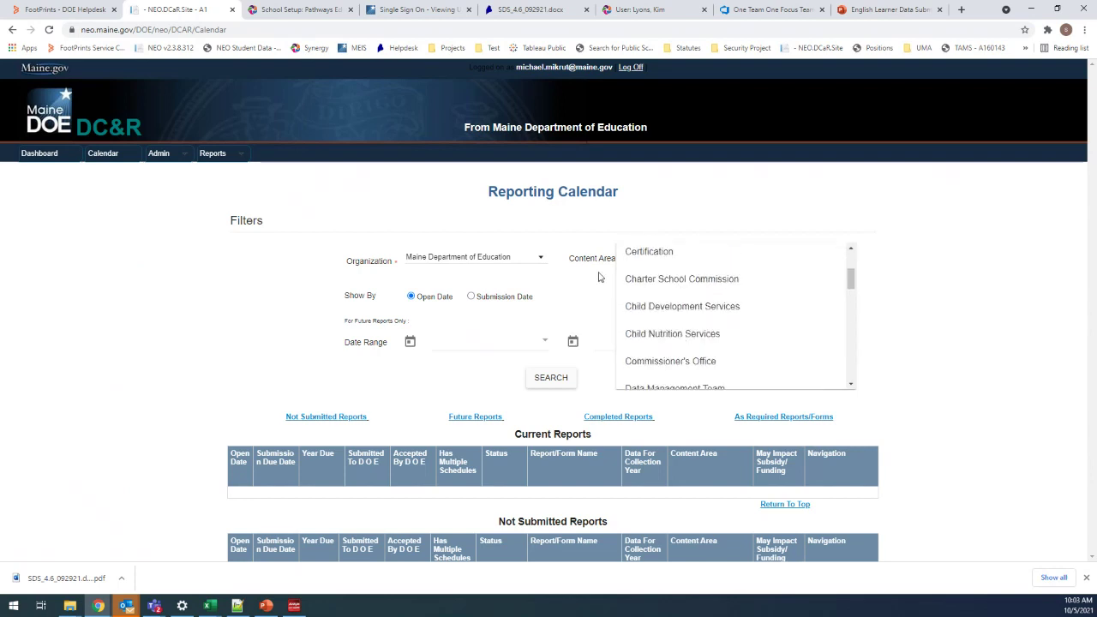
{"action": "scroll", "coordinate": [685, 343], "scroll_direction": "down", "scroll_amount": 2}
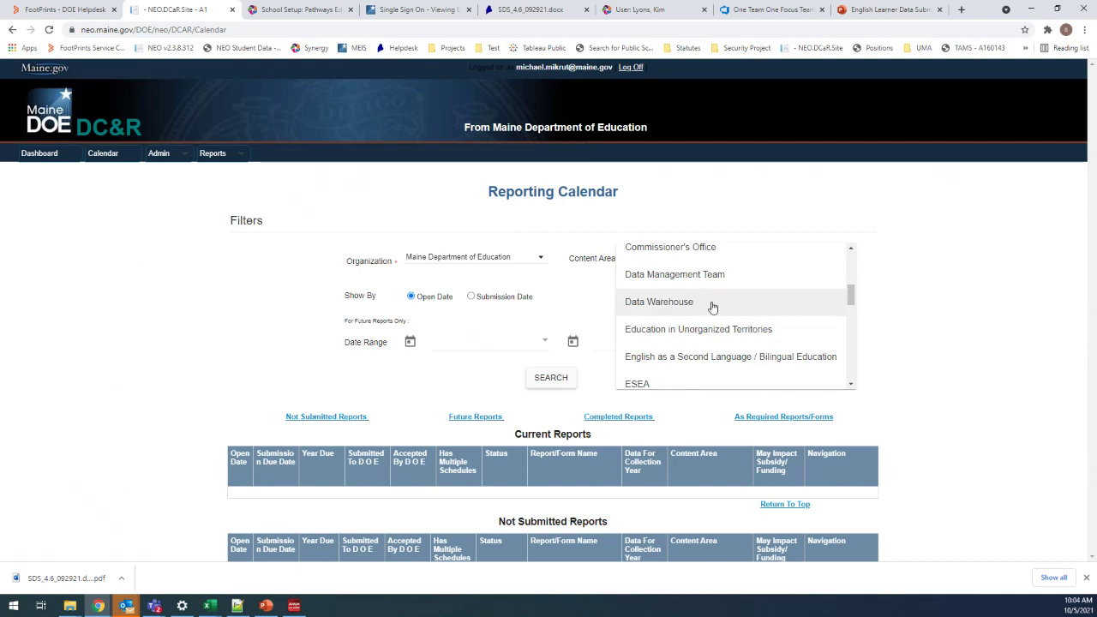
{"action": "left_click", "coordinate": [1020, 246]}
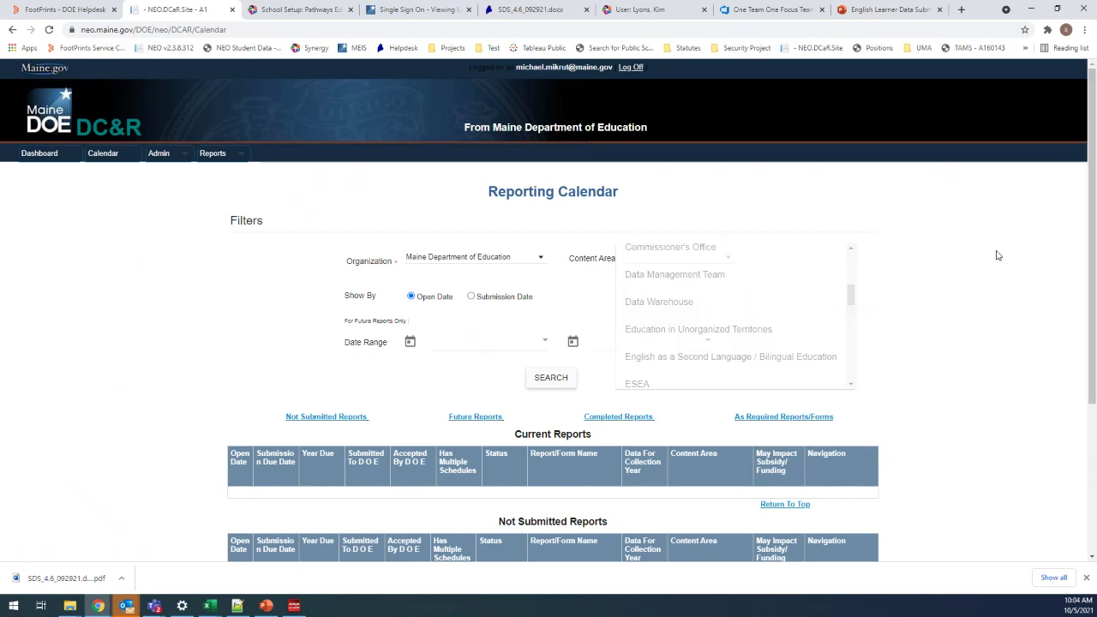
Run the report search for the chosen organization and review the Current Reports table
{"action": "left_click", "coordinate": [553, 379]}
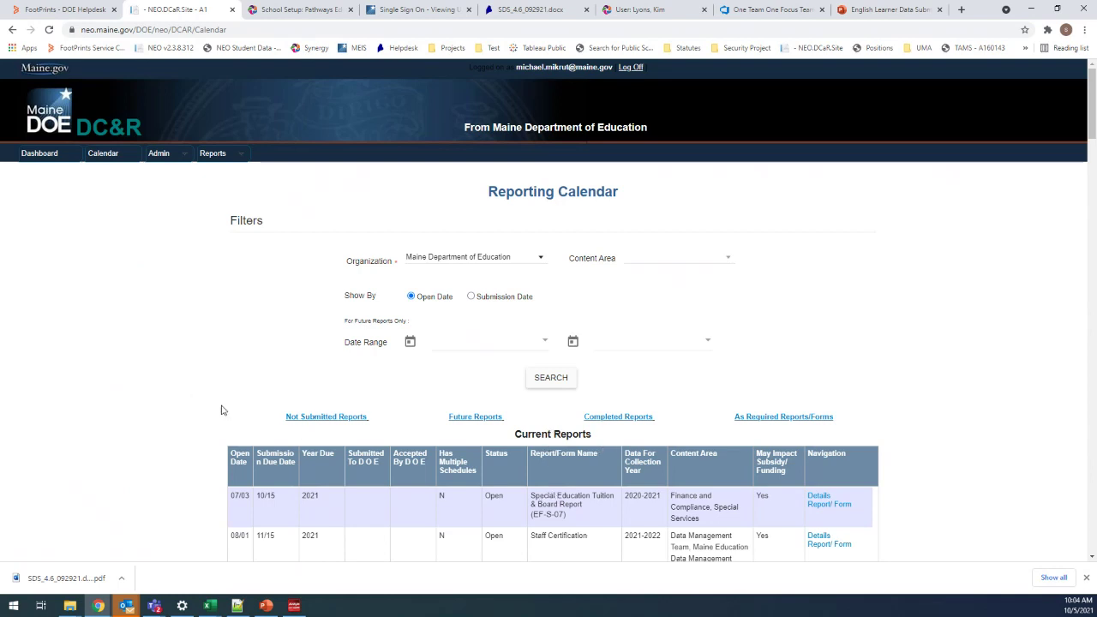
{"action": "scroll", "coordinate": [241, 397], "scroll_direction": "down", "scroll_amount": 2}
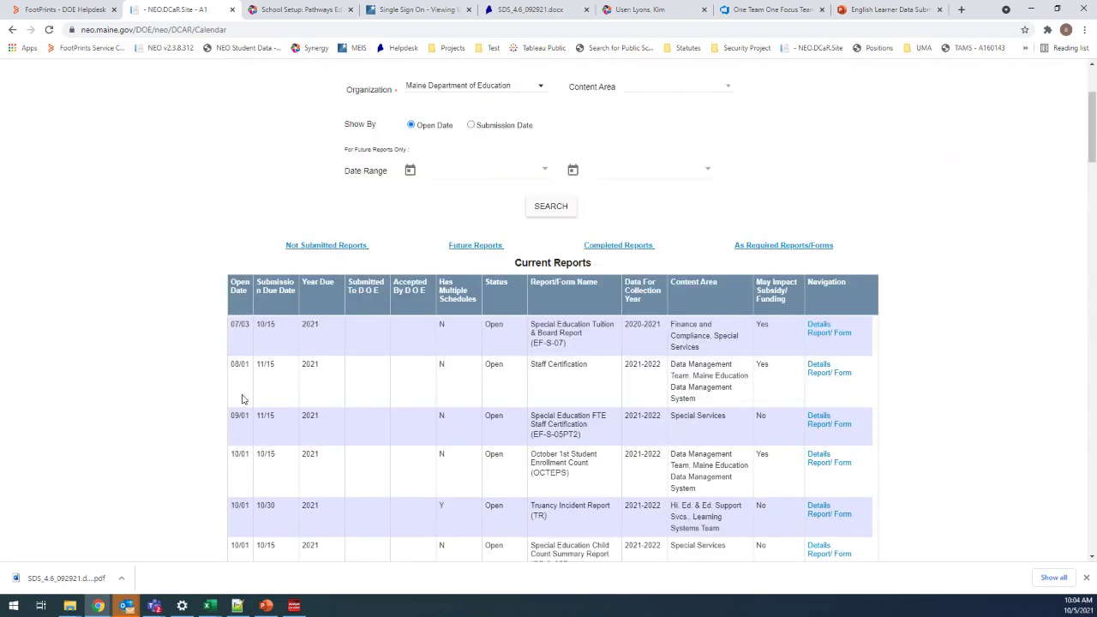
{"action": "scroll", "coordinate": [242, 399], "scroll_direction": "down", "scroll_amount": 2}
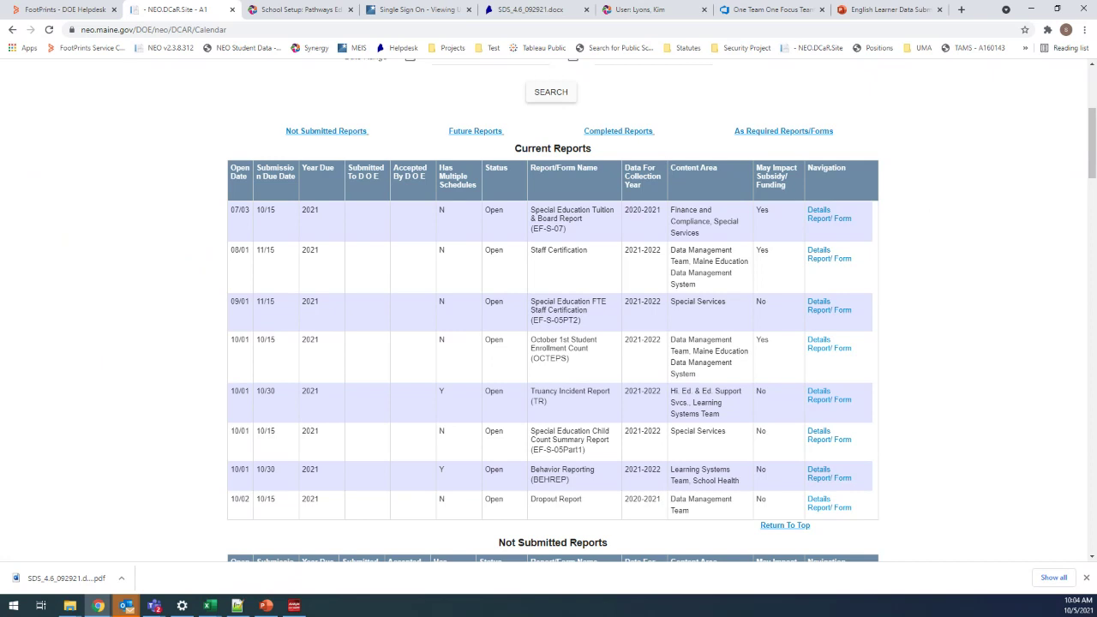
{"action": "key", "text": "super+d"}
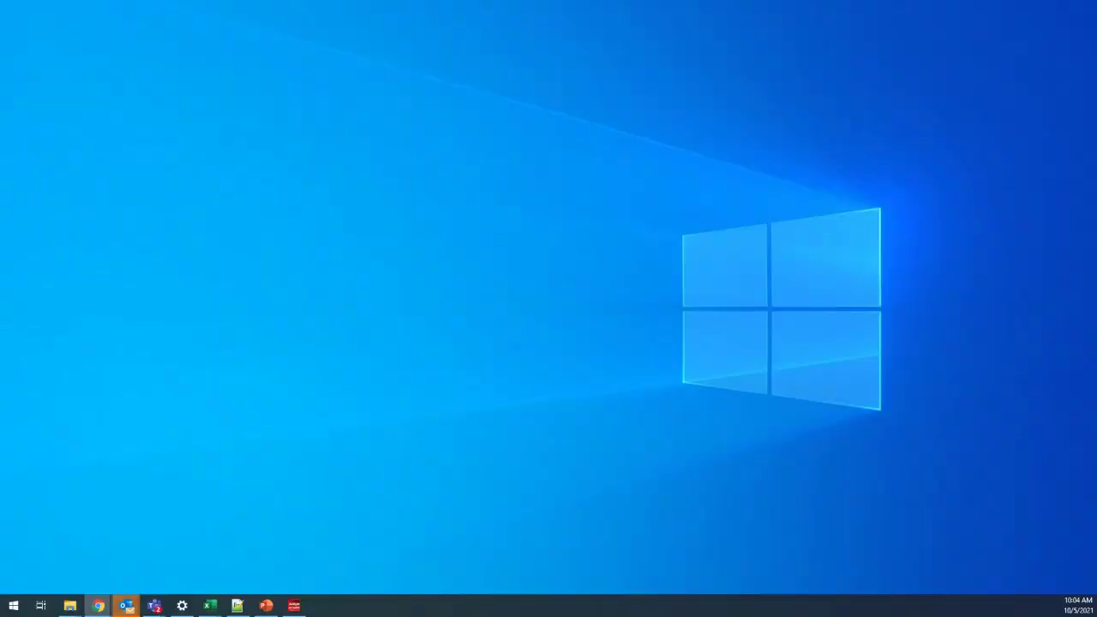
{"action": "key", "text": "super+d"}
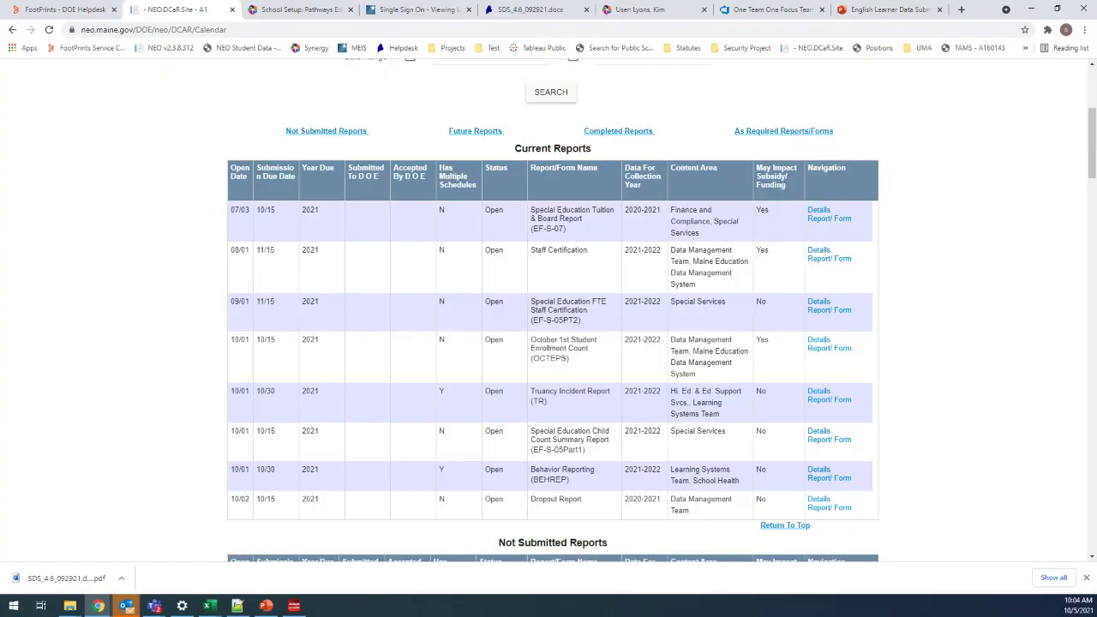
{"action": "key", "text": "super+d"}
{"action": "key", "text": "super+d"}
{"action": "key", "text": "super+d"}
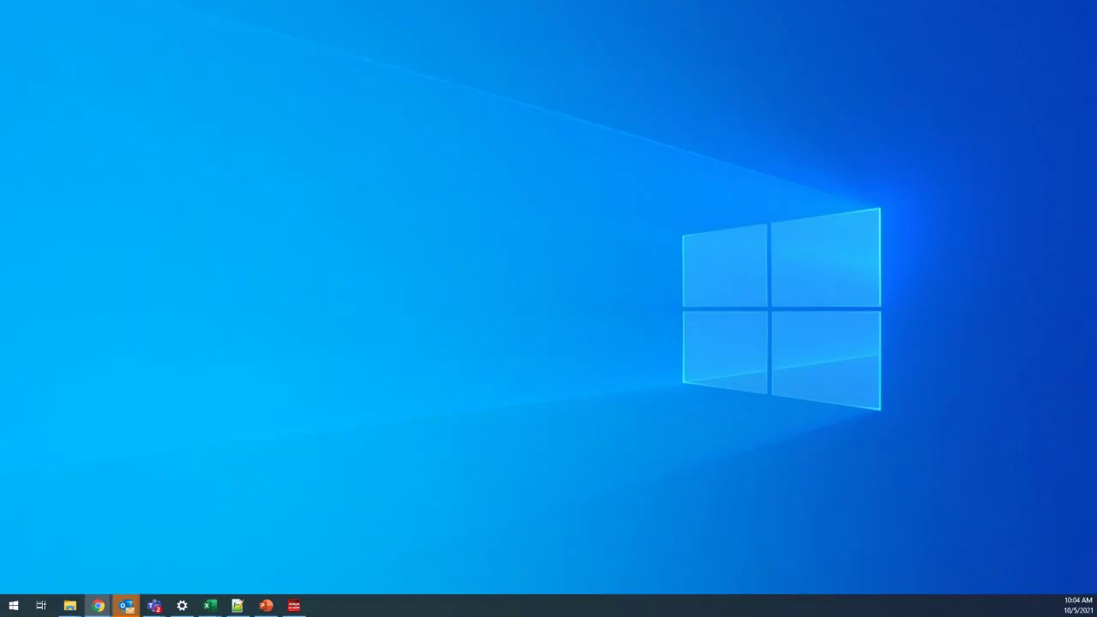
{"action": "key", "text": "super+d"}
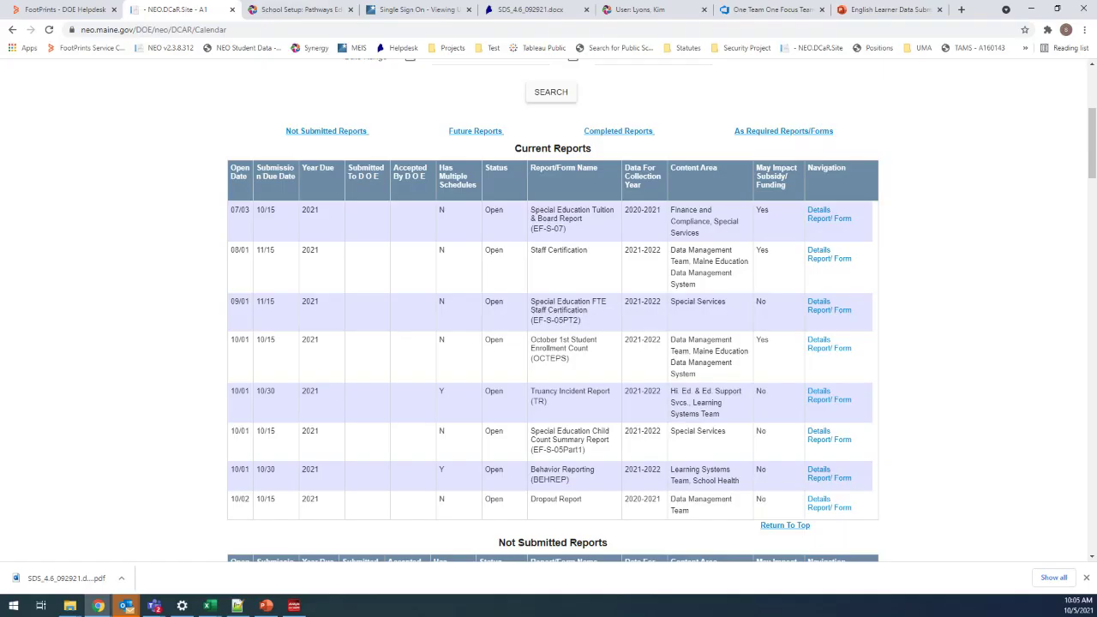
{"action": "key", "text": "super+d"}
{"action": "key", "text": "super+d"}
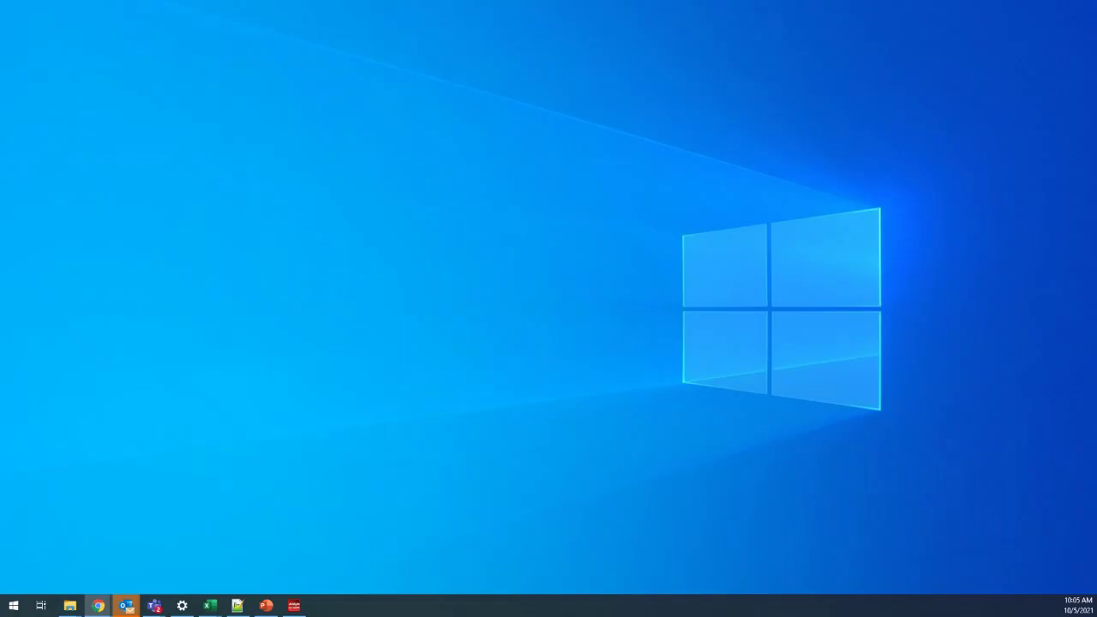
{"action": "left_click", "coordinate": [97, 605]}
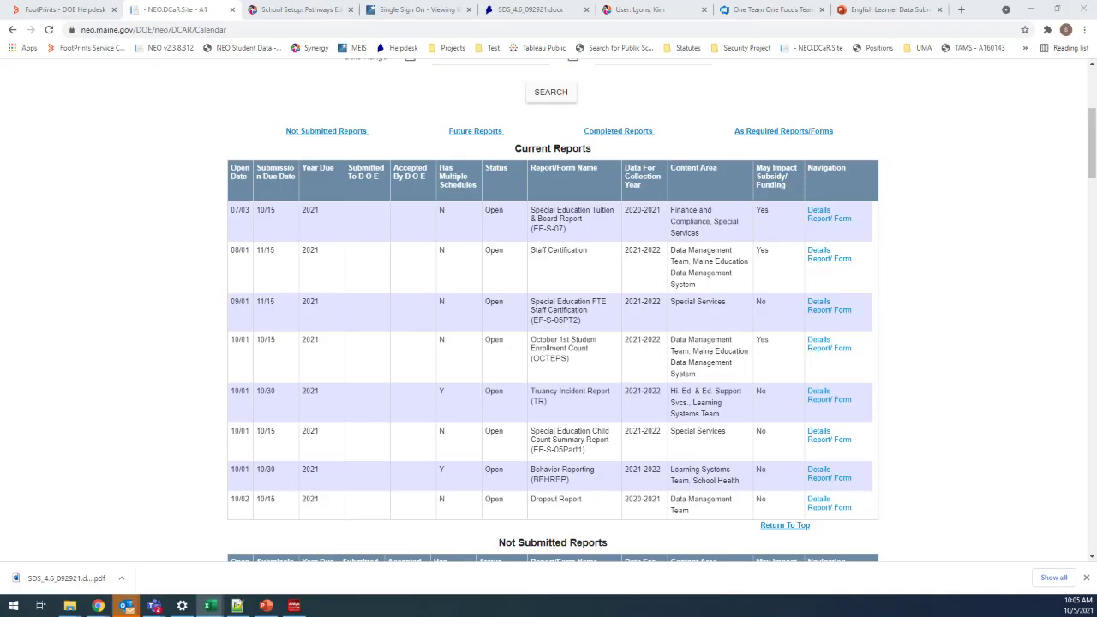
Switch to the SupersWebinarOutline_092921.xlsx workbook in Excel, enlarge the view and select the Quarter 1 Behavior and Bullying Reporting rows
{"action": "left_click", "coordinate": [208, 605]}
{"action": "left_click_drag", "start_coordinate": [952, 176], "coordinate": [488, 4]}
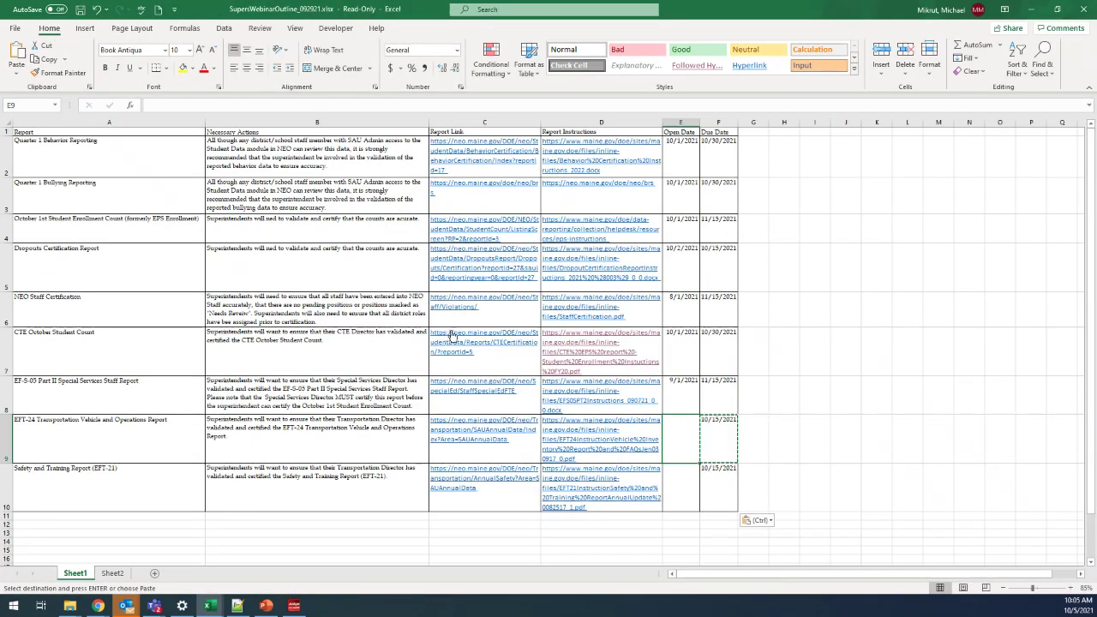
{"action": "scroll", "coordinate": [458, 337], "scroll_direction": "up", "scroll_amount": 1, "text": "ctrl"}
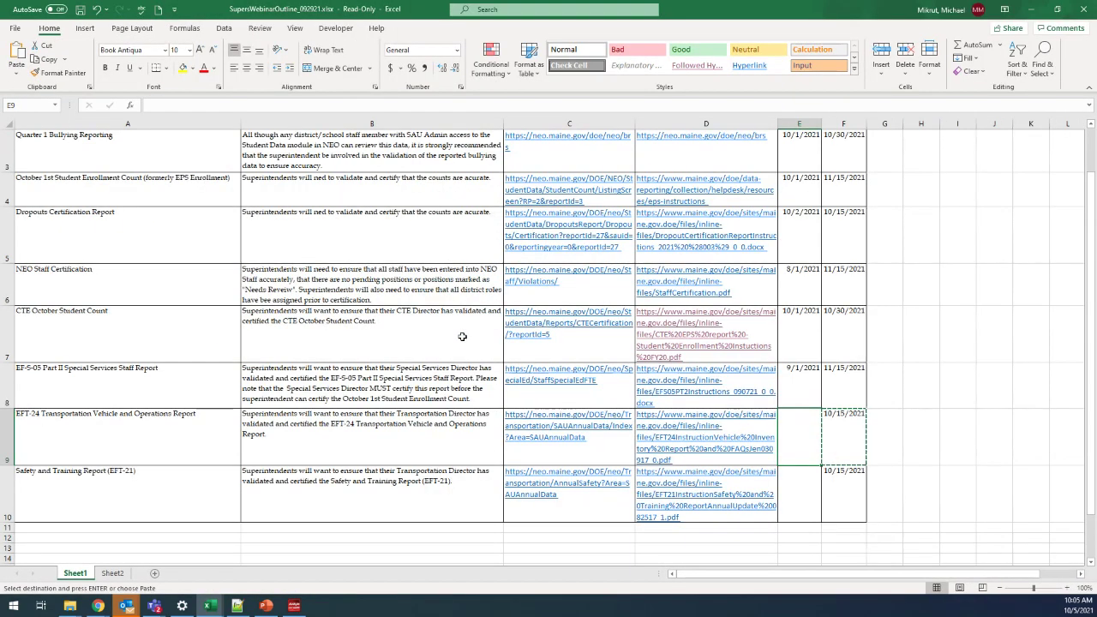
{"action": "scroll", "coordinate": [462, 337], "scroll_direction": "up", "scroll_amount": 1, "text": "ctrl"}
{"action": "scroll", "coordinate": [342, 257], "scroll_direction": "up", "scroll_amount": 1}
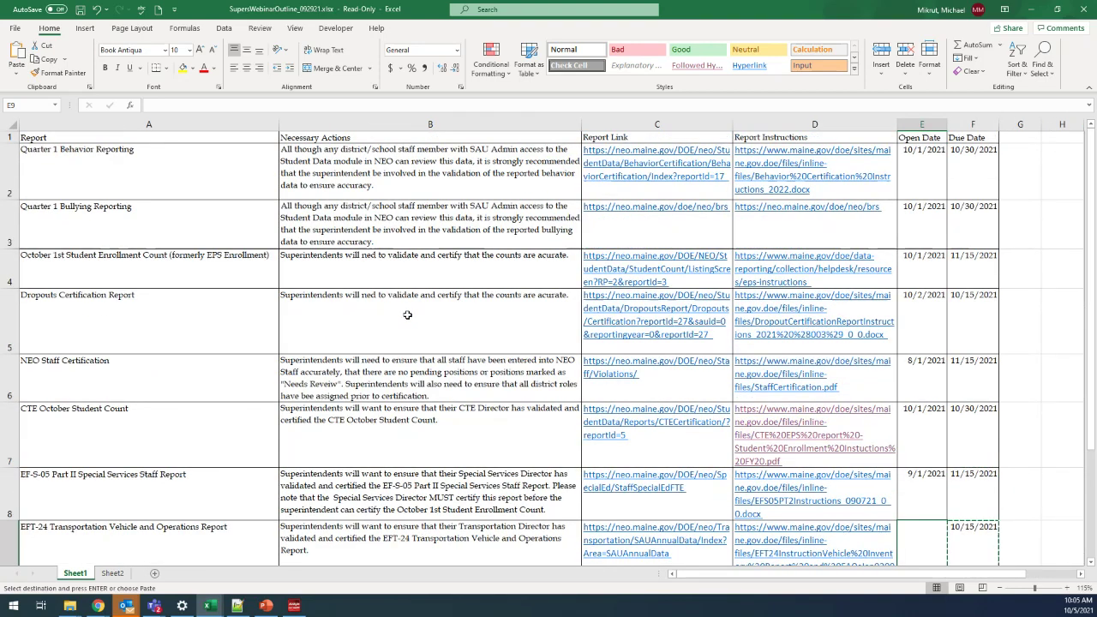
{"action": "left_click_drag", "start_coordinate": [7, 171], "coordinate": [7, 223]}
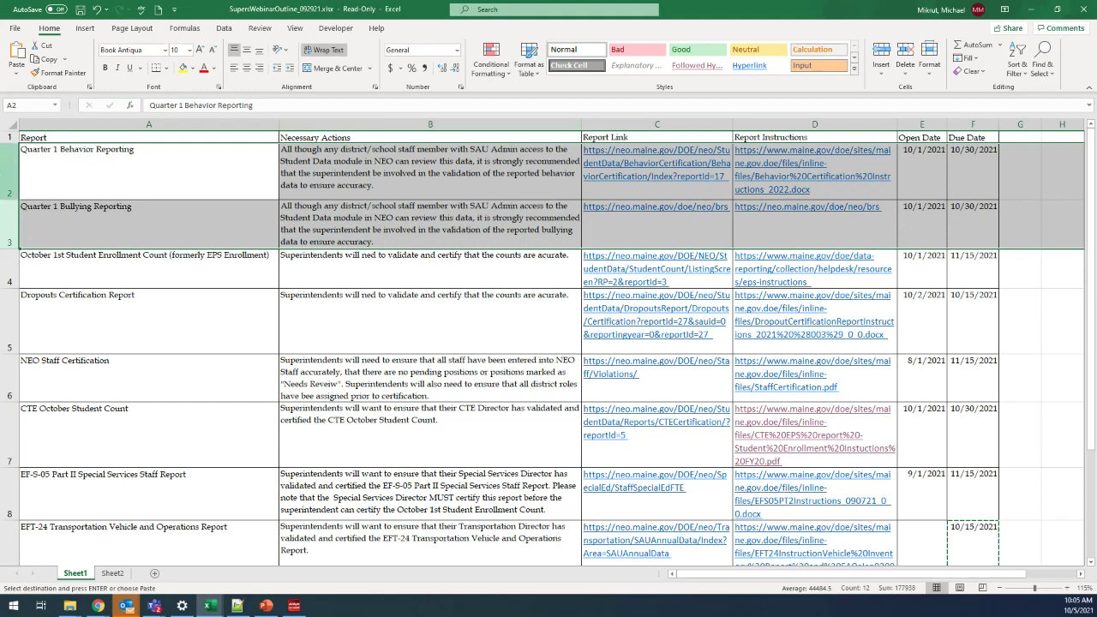
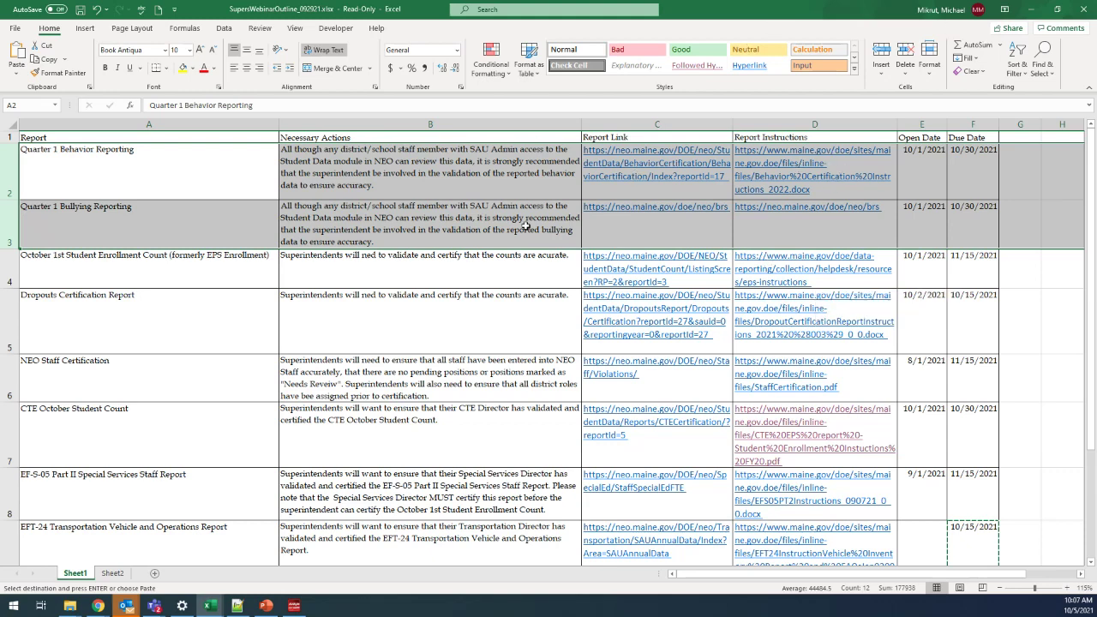
Return to the reporting calendar in Chrome and examine the Behavior Reporting (BEHREP) entry under Current Reports
{"action": "left_click", "coordinate": [1030, 9]}
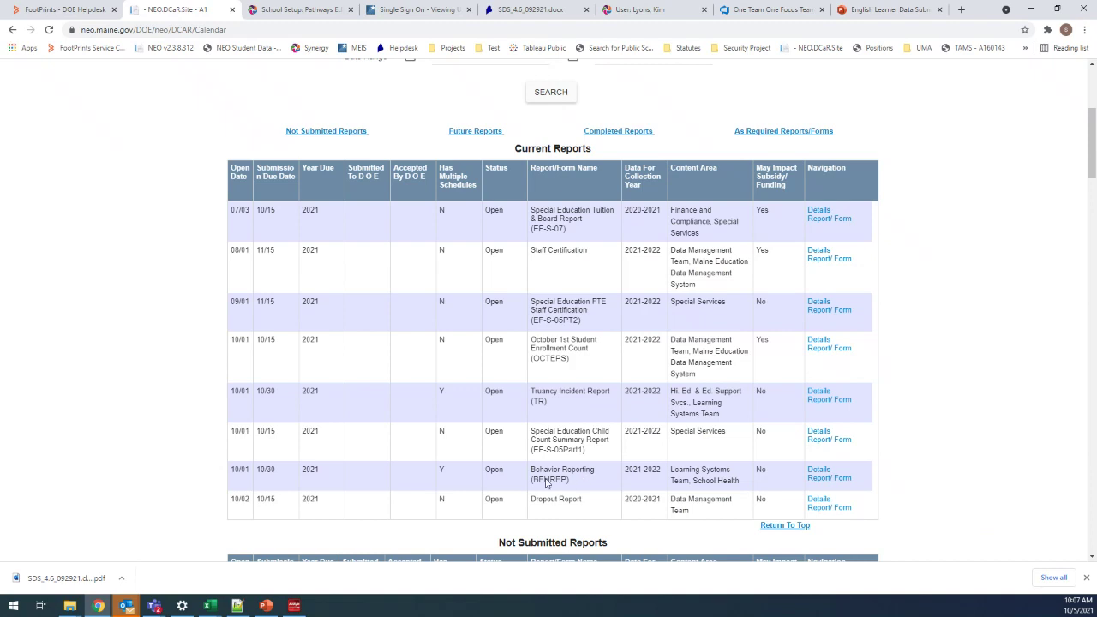
{"action": "left_click_drag", "start_coordinate": [231, 468], "coordinate": [844, 470]}
{"action": "left_click", "coordinate": [925, 465]}
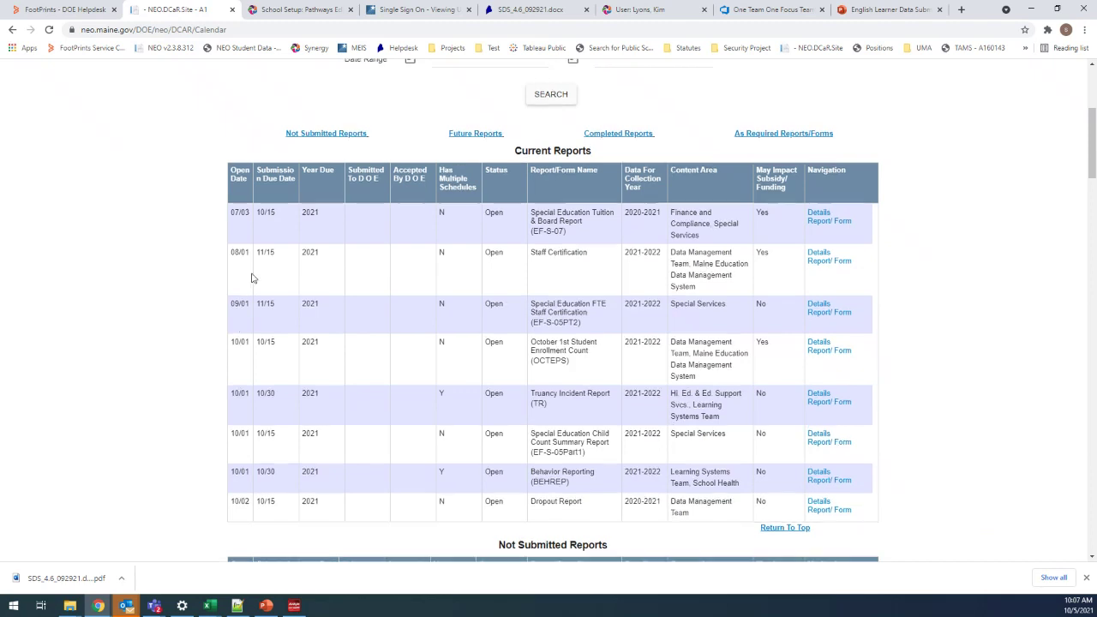
{"action": "scroll", "coordinate": [248, 278], "scroll_direction": "up", "scroll_amount": 4}
{"action": "scroll", "coordinate": [251, 325], "scroll_direction": "down", "scroll_amount": 3}
{"action": "scroll", "coordinate": [253, 329], "scroll_direction": "down", "scroll_amount": 2}
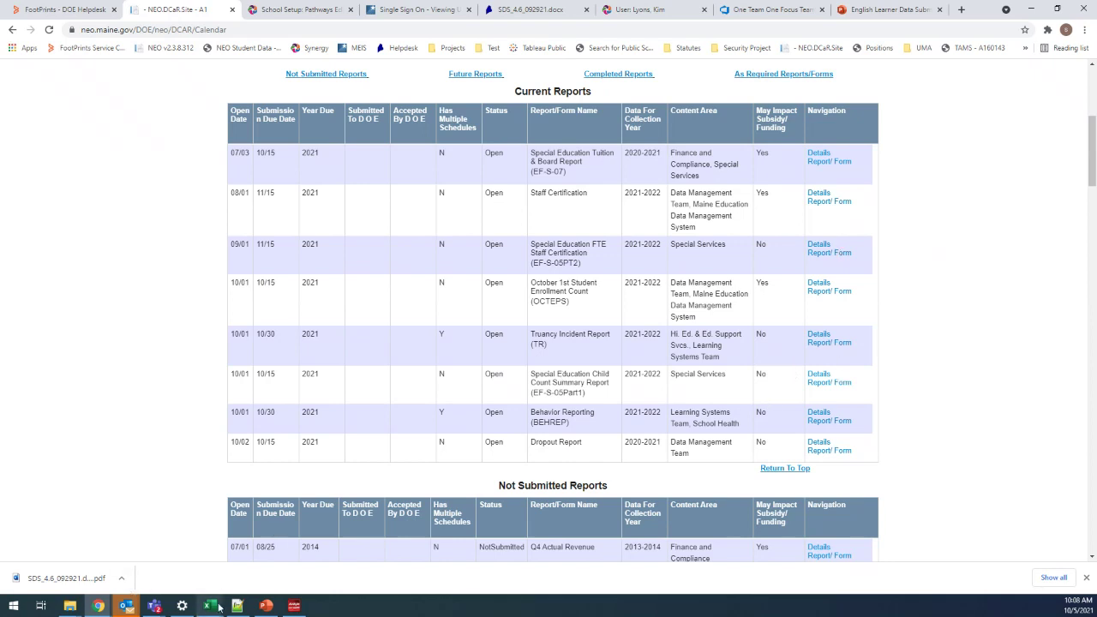
Select the October 1st Student Enrollment Count row in the Excel workbook, and return to the reporting calendar
{"action": "left_click", "coordinate": [217, 606]}
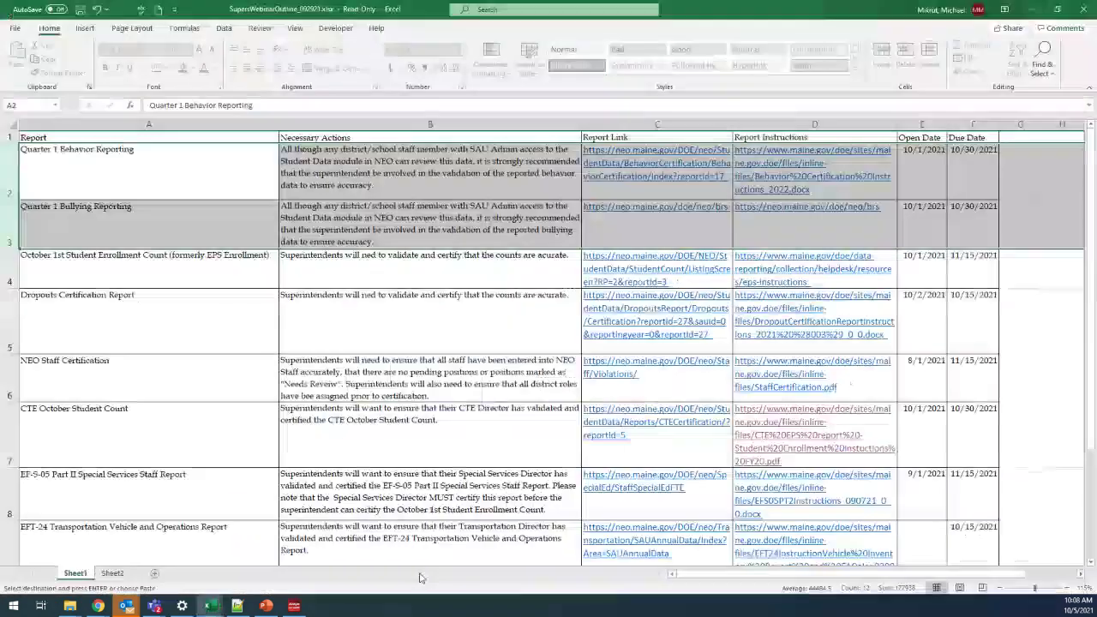
{"action": "left_click", "coordinate": [5, 263]}
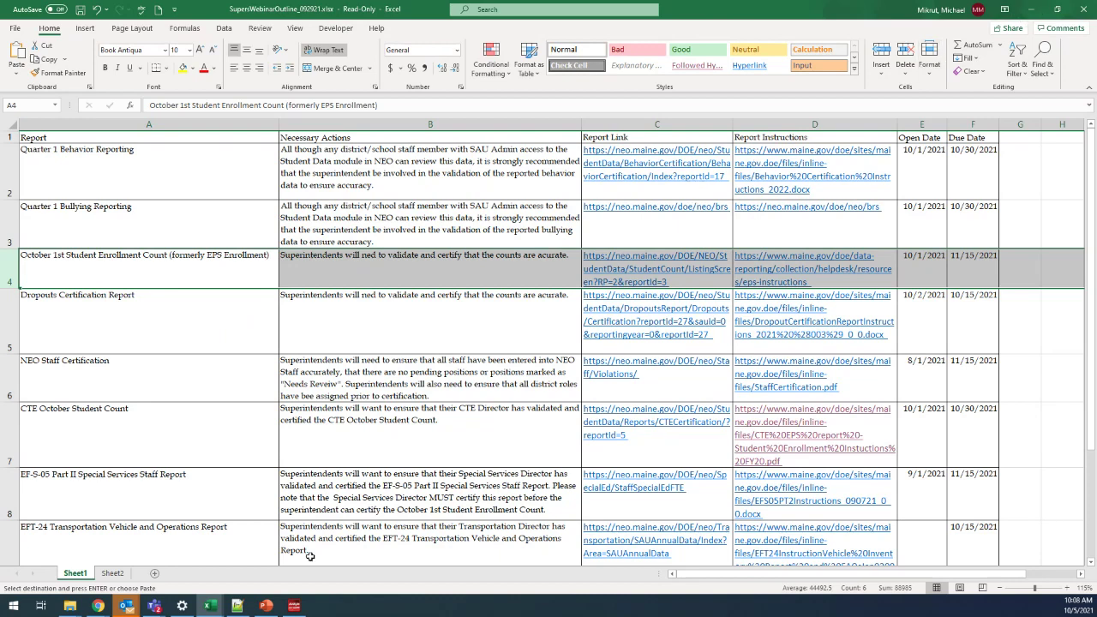
{"action": "left_click", "coordinate": [1029, 9]}
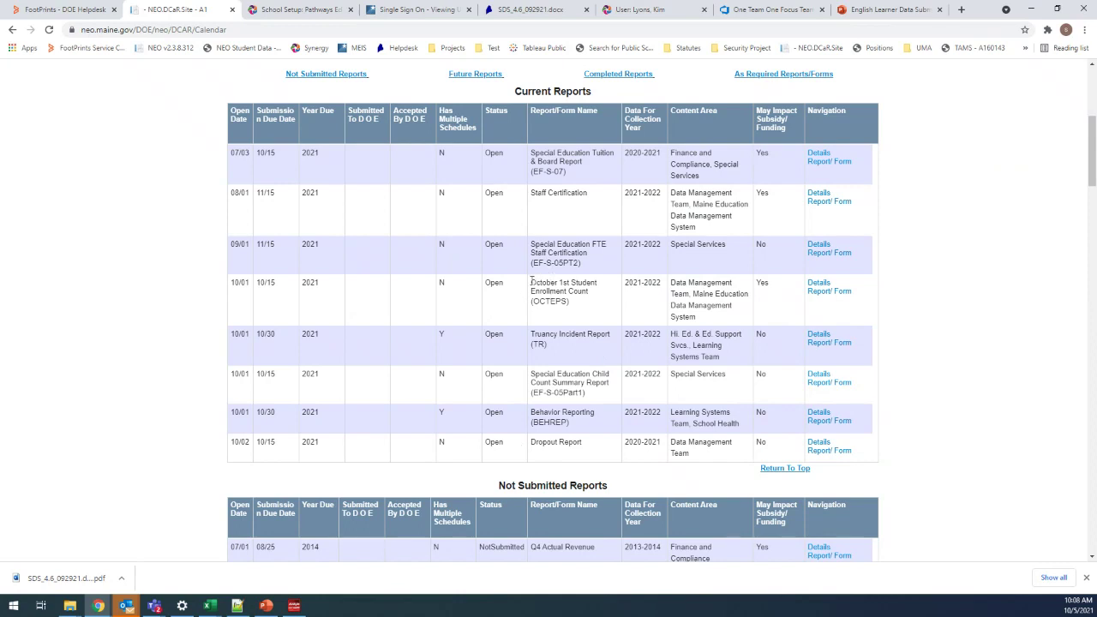
Open the report form for the October 1st Student Enrollment Count (OCTEPS) entry under Current Reports
{"action": "left_click_drag", "start_coordinate": [230, 282], "coordinate": [872, 308]}
{"action": "left_click", "coordinate": [910, 271]}
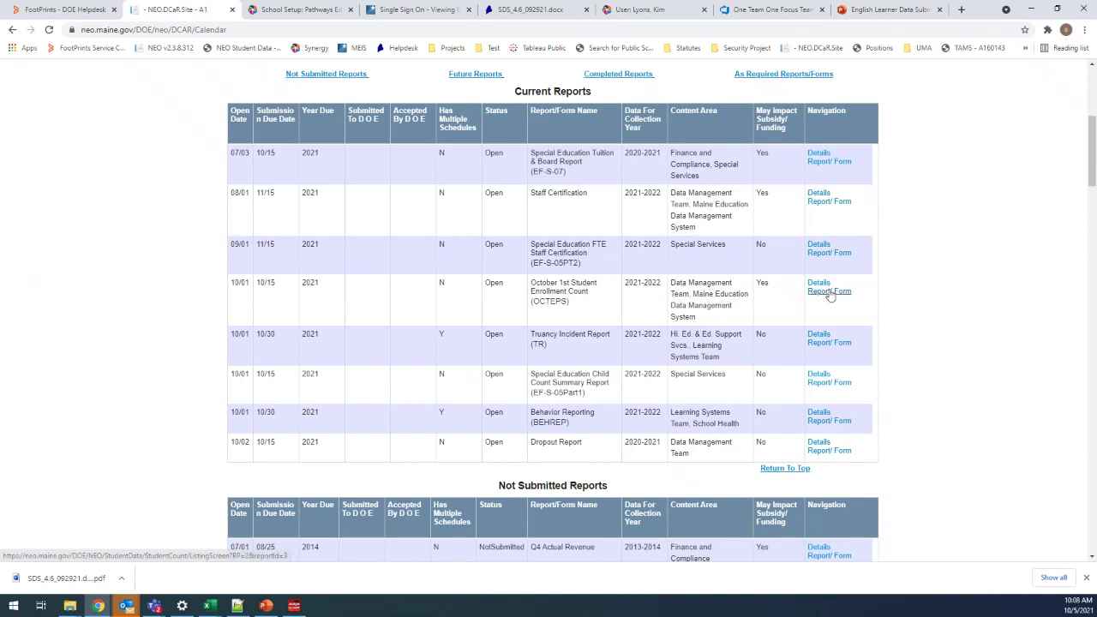
{"action": "left_click", "coordinate": [835, 292]}
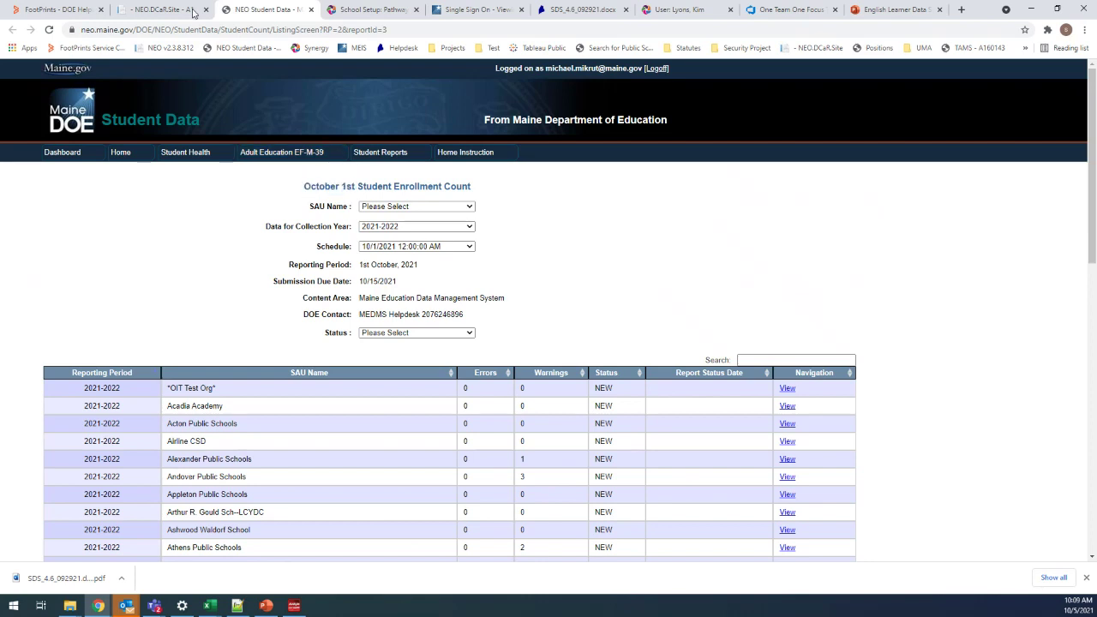
Switch to the two-slide October 1st Student Enrollment Count presentation in PowerPoint and start its slide show from the beginning
{"action": "left_click", "coordinate": [266, 606]}
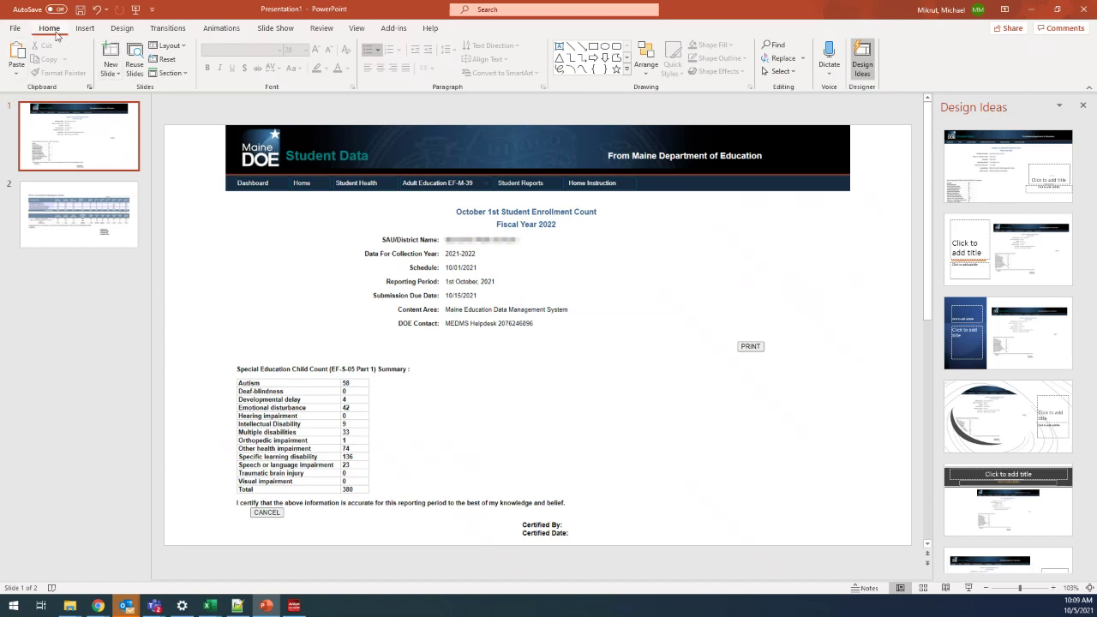
{"action": "left_click", "coordinate": [276, 28]}
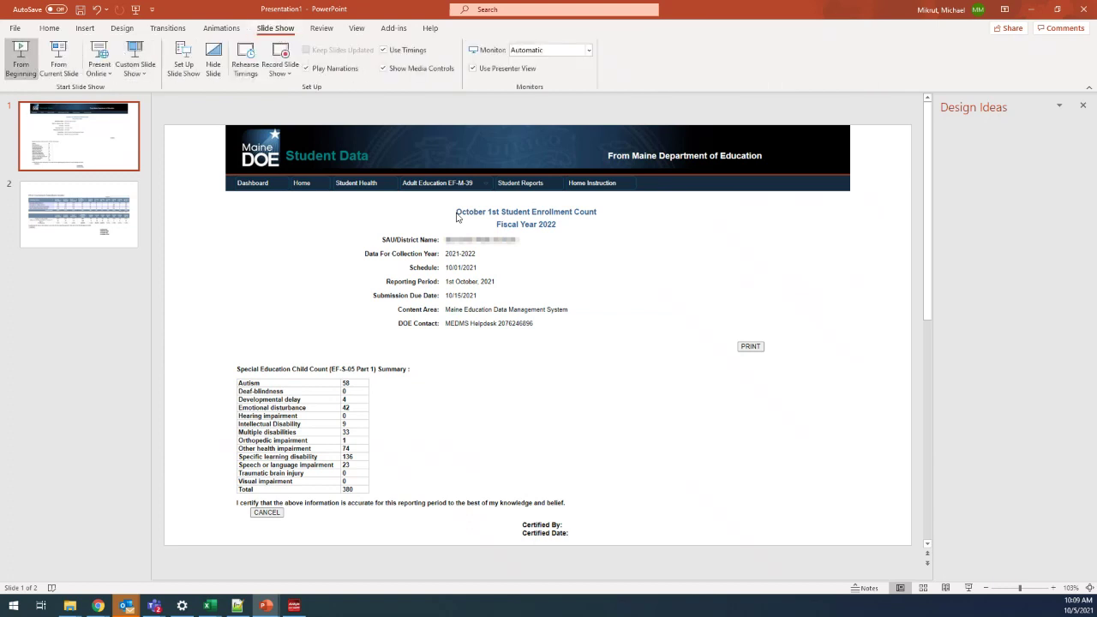
{"action": "key", "text": "F5"}
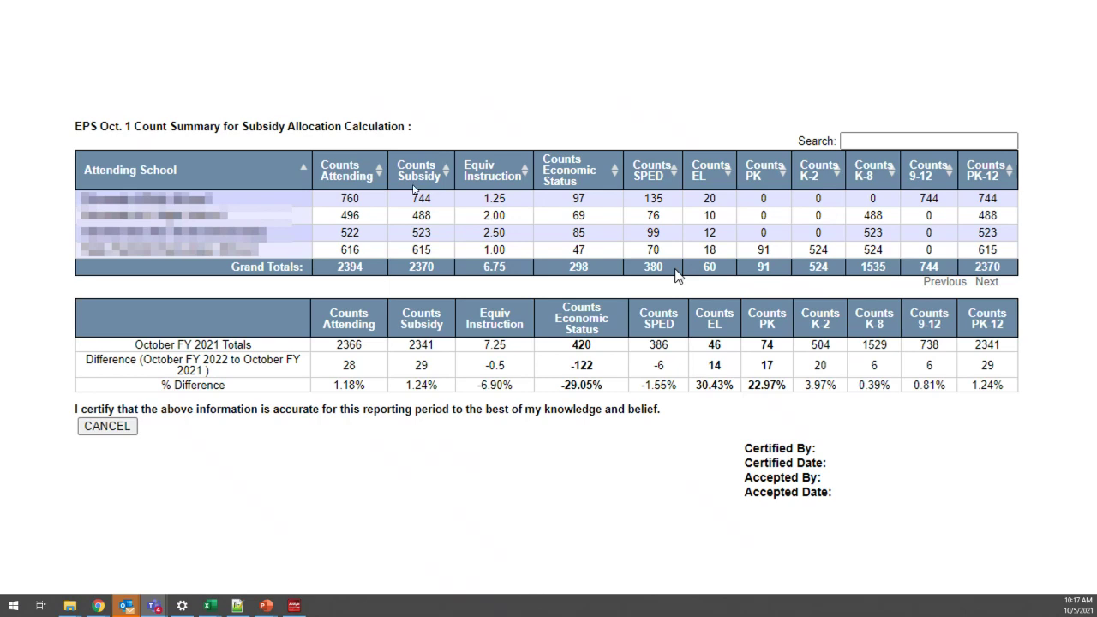
Switch to Chrome and open the Maine DOE Helpdesk page in place of the SDS_4.6_092921.docx page
{"action": "mouse_move", "coordinate": [96, 607]}
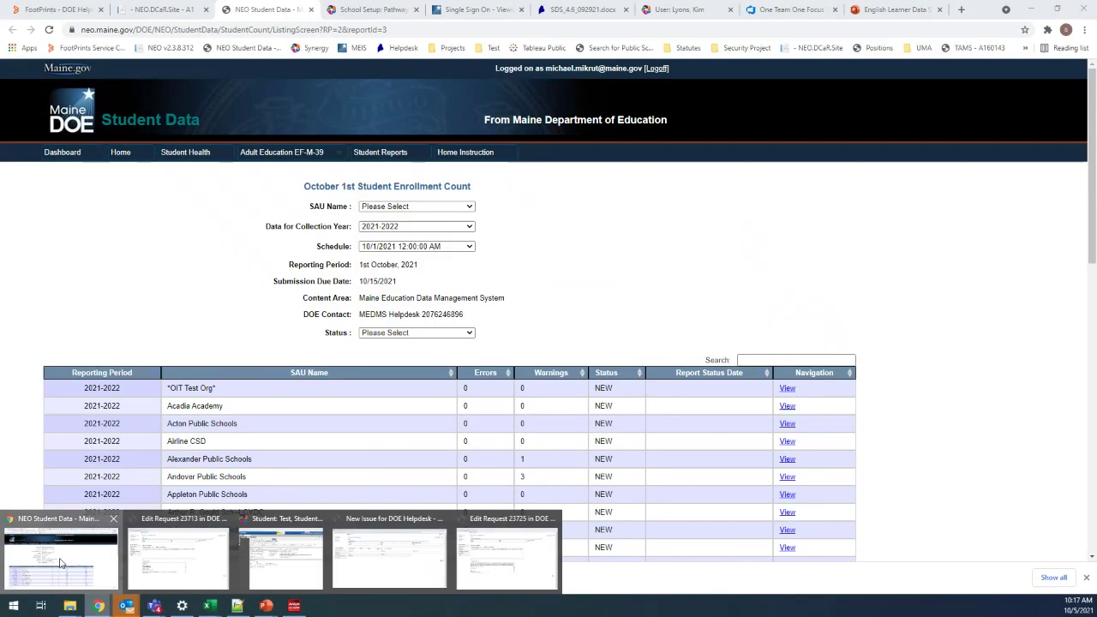
{"action": "left_click", "coordinate": [60, 563]}
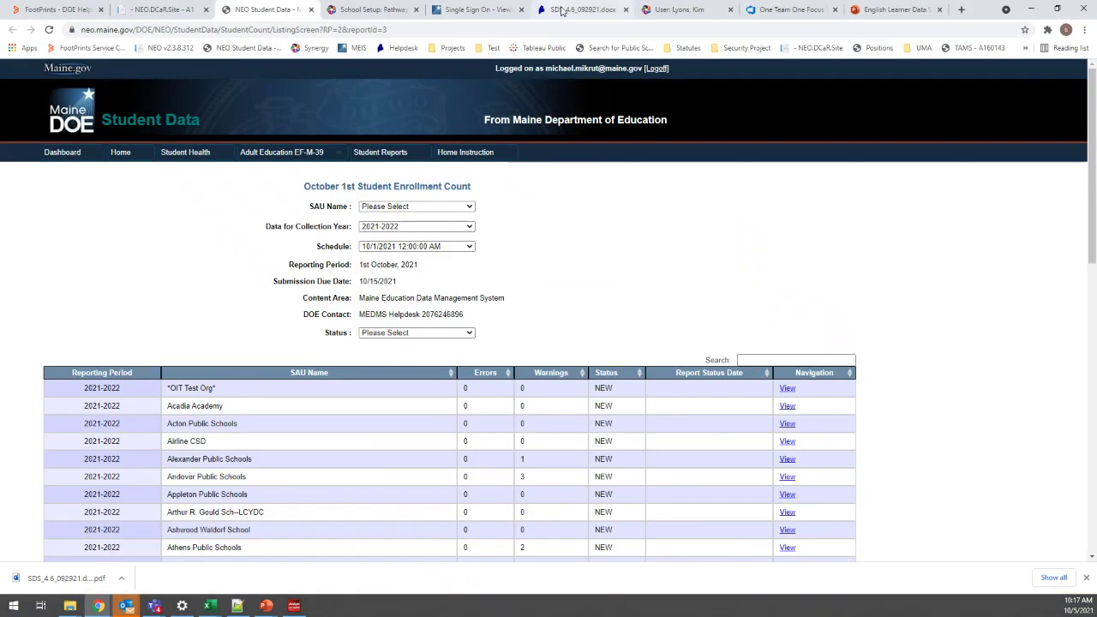
{"action": "left_click", "coordinate": [561, 11]}
{"action": "left_click", "coordinate": [392, 49]}
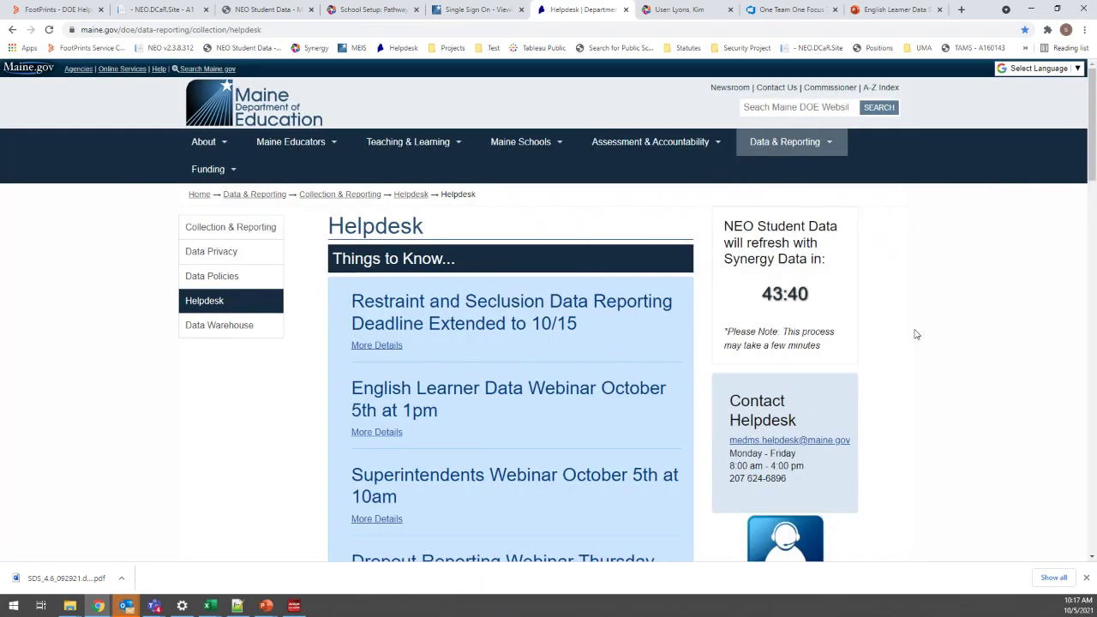
Open the EPS Guides from the Resources section of the Helpdesk page
{"action": "scroll", "coordinate": [914, 334], "scroll_direction": "down", "scroll_amount": 2}
{"action": "scroll", "coordinate": [915, 334], "scroll_direction": "down", "scroll_amount": 10}
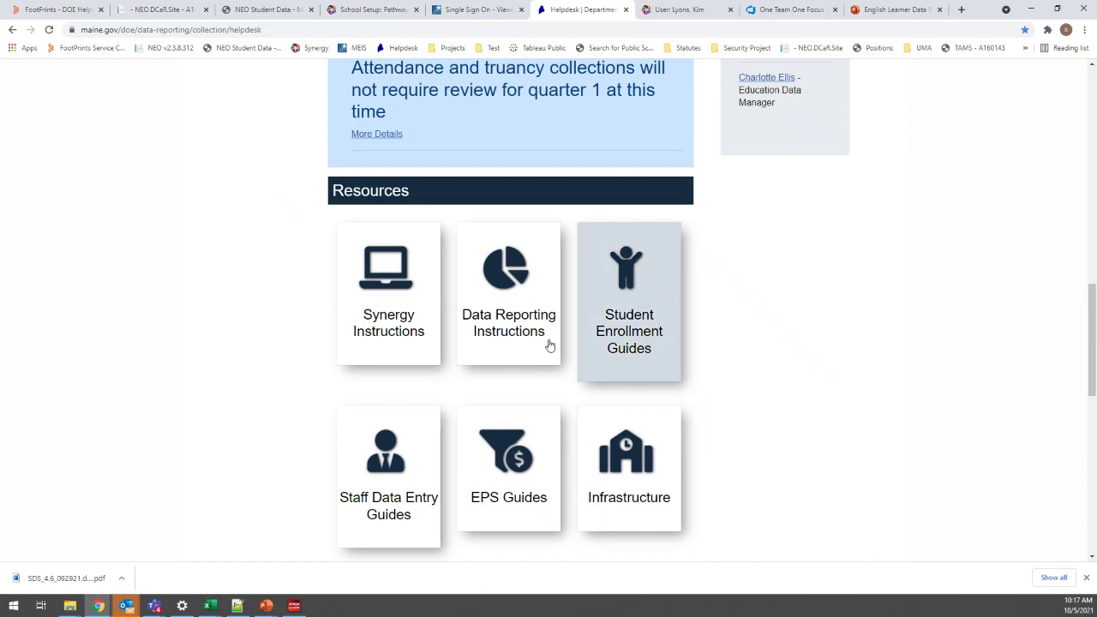
{"action": "scroll", "coordinate": [769, 338], "scroll_direction": "down", "scroll_amount": 1}
{"action": "scroll", "coordinate": [768, 339], "scroll_direction": "down", "scroll_amount": 1}
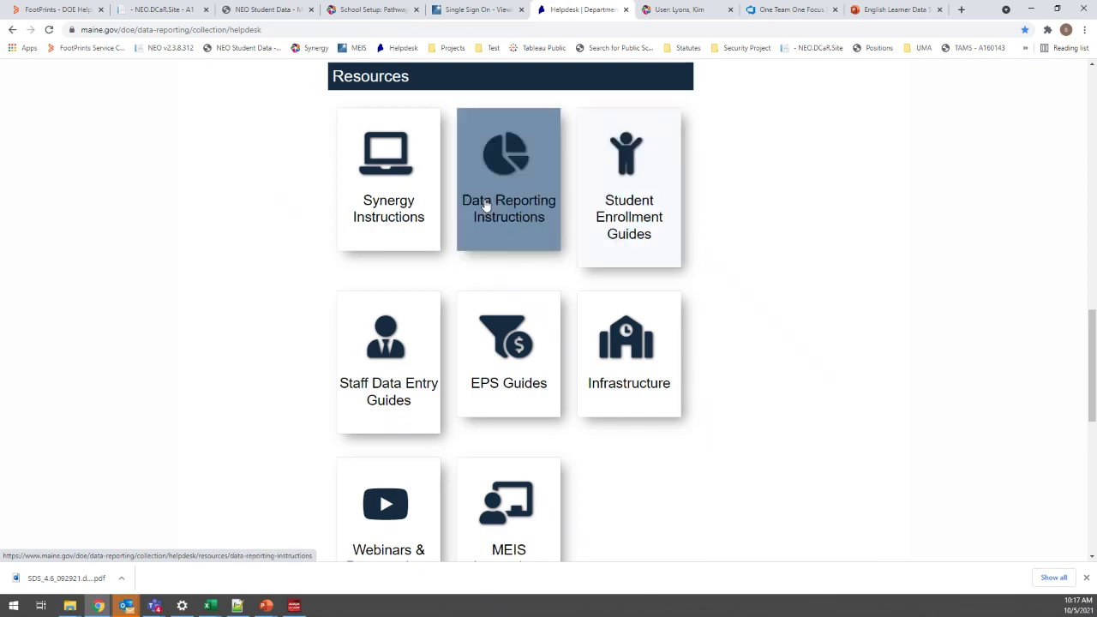
{"action": "left_click", "coordinate": [526, 377]}
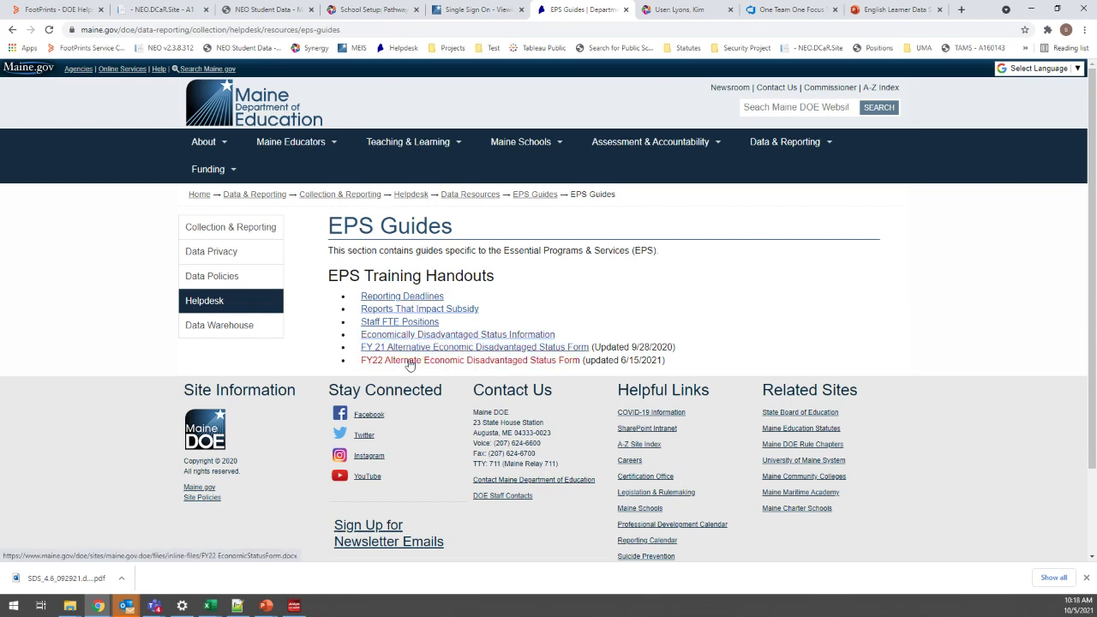
Examine the letter, income guidelines and student table in the FY22 Alternate Economic Disadvantaged Status Form, and return to the Helpdesk page
{"action": "left_click", "coordinate": [510, 366]}
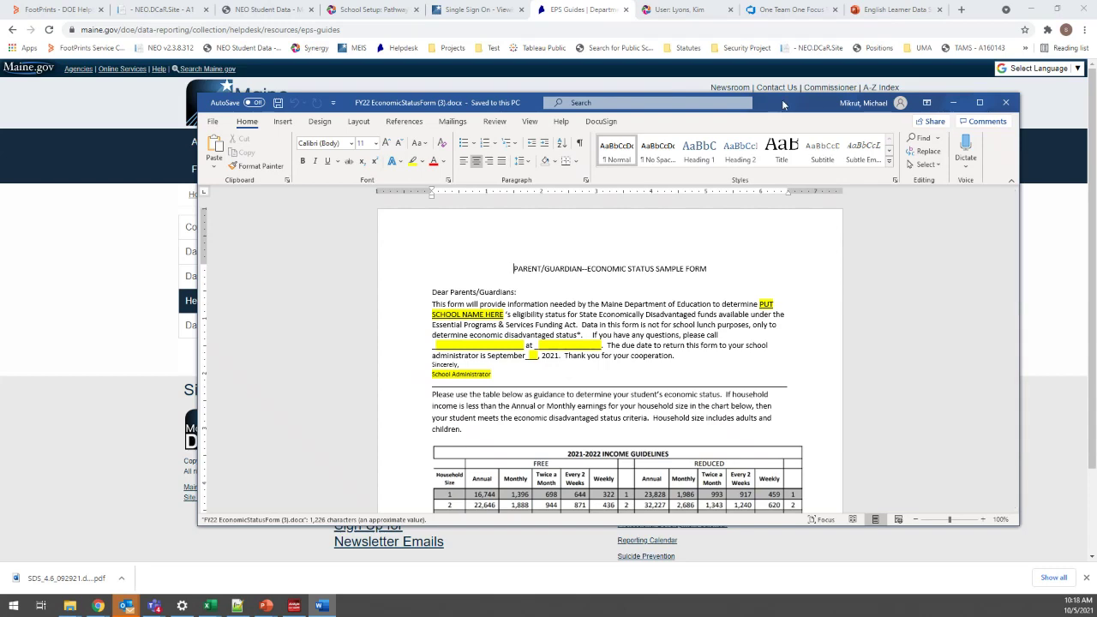
{"action": "double_click", "coordinate": [665, 98]}
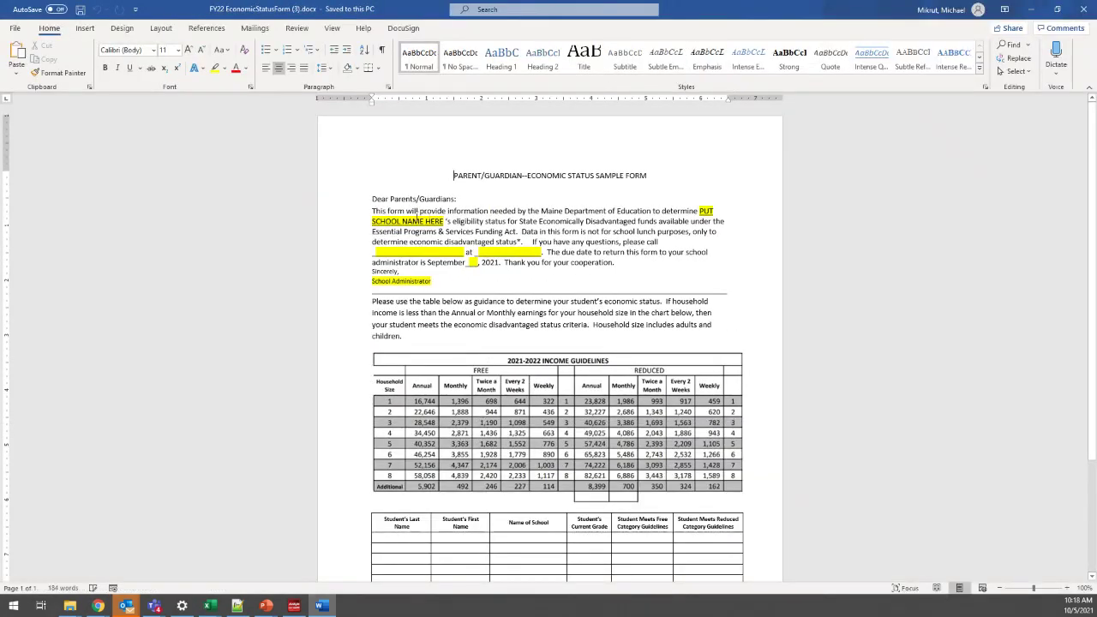
{"action": "scroll", "coordinate": [610, 216], "scroll_direction": "down", "scroll_amount": 5}
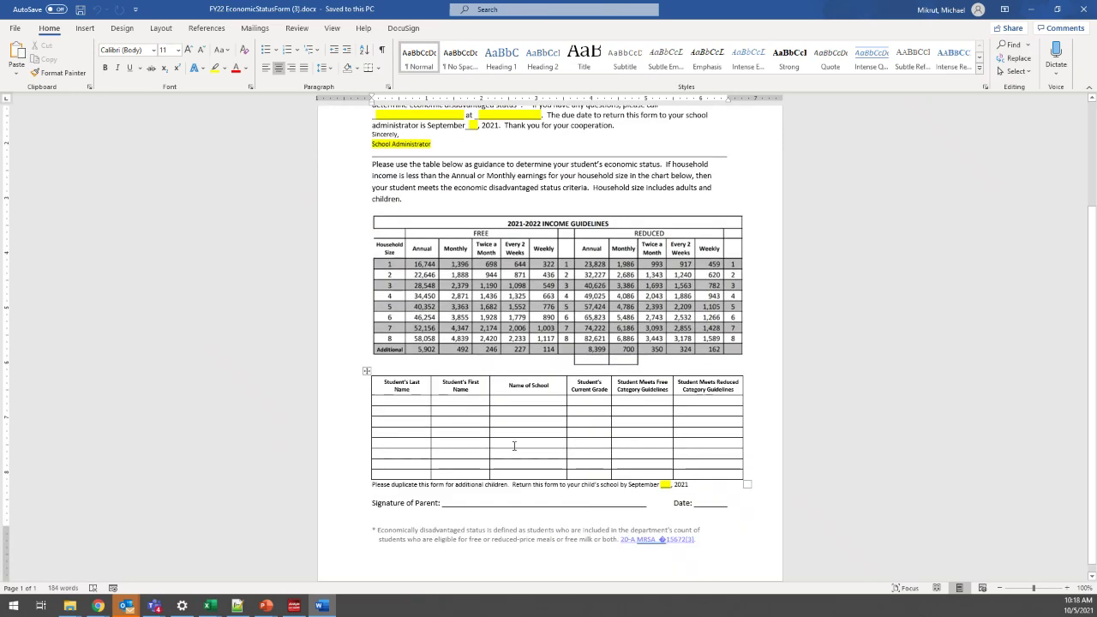
{"action": "scroll", "coordinate": [473, 254], "scroll_direction": "up", "scroll_amount": 1}
{"action": "scroll", "coordinate": [473, 254], "scroll_direction": "up", "scroll_amount": 2}
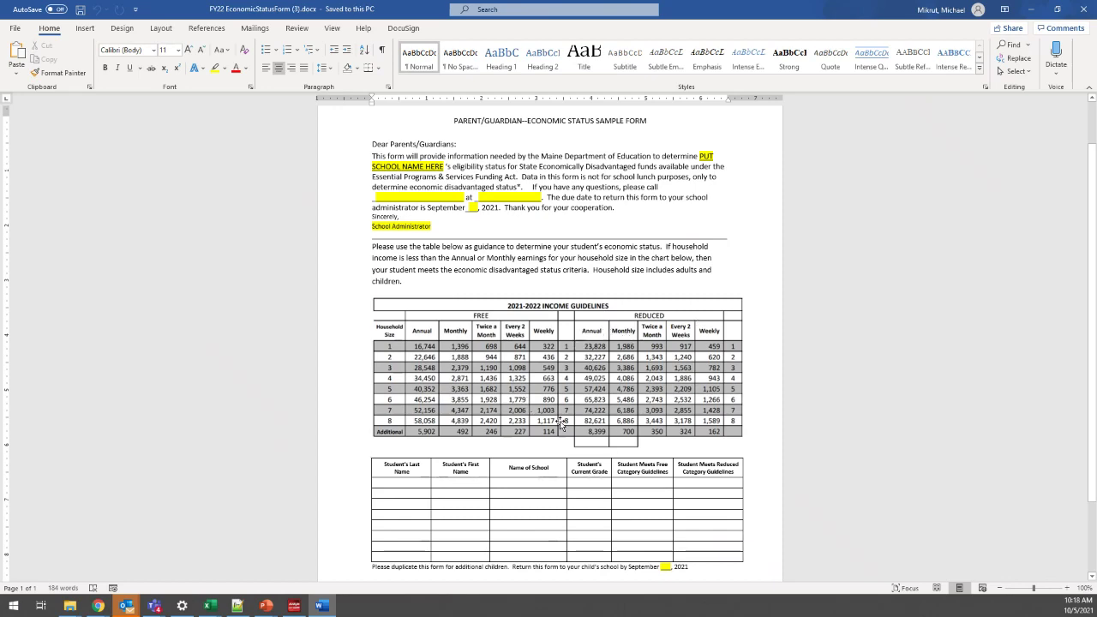
{"action": "scroll", "coordinate": [645, 409], "scroll_direction": "down", "scroll_amount": 2}
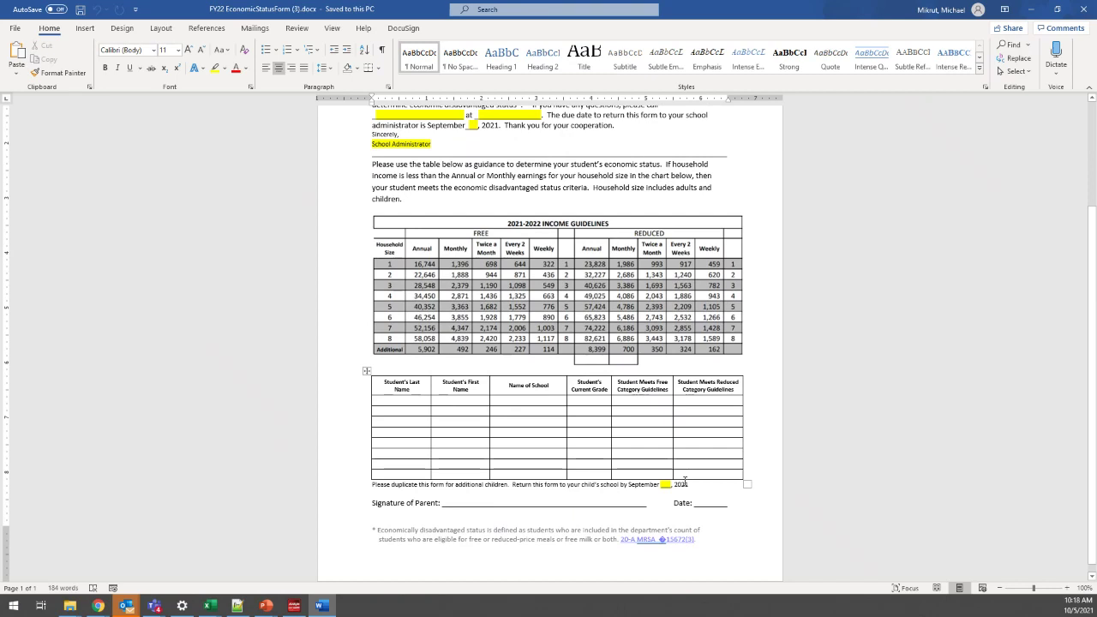
{"action": "scroll", "coordinate": [634, 265], "scroll_direction": "up", "scroll_amount": 2}
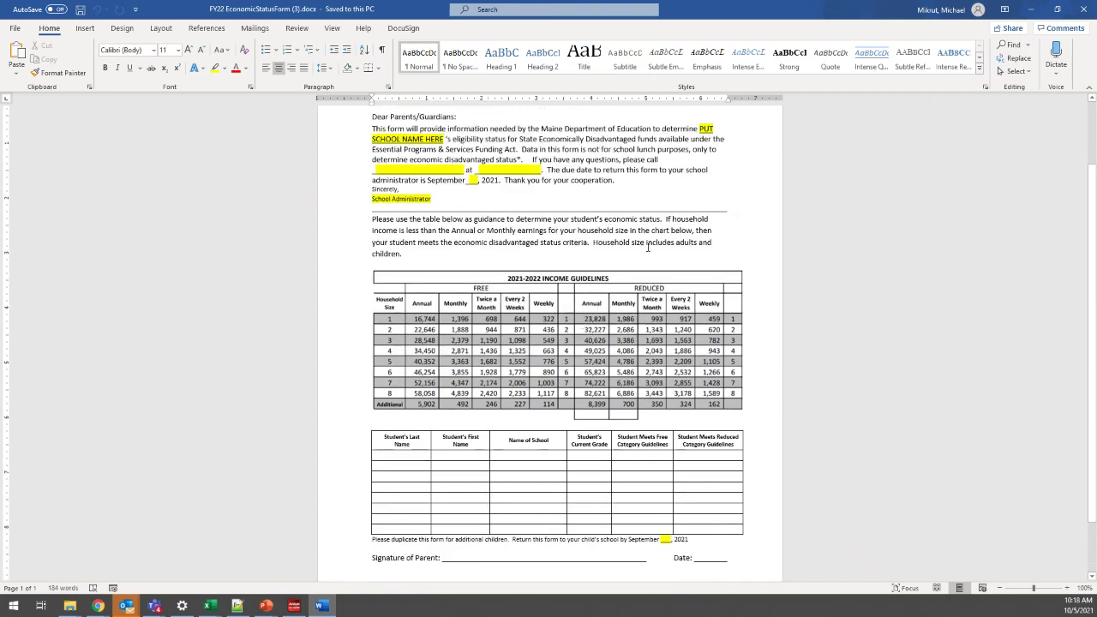
{"action": "scroll", "coordinate": [647, 248], "scroll_direction": "up", "scroll_amount": 1}
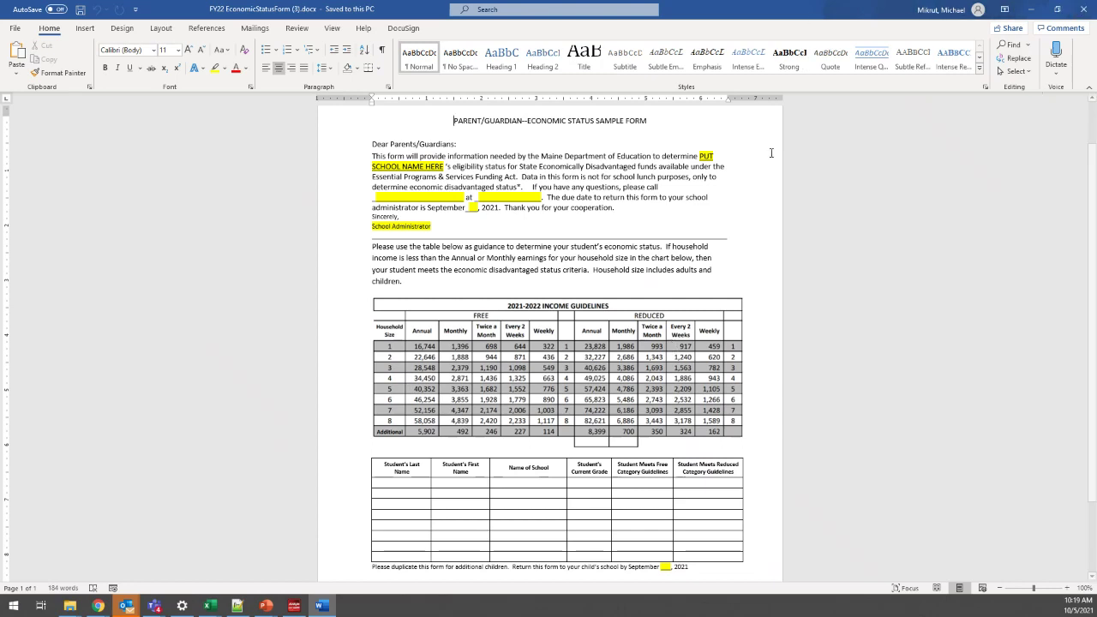
{"action": "left_click", "coordinate": [1082, 12]}
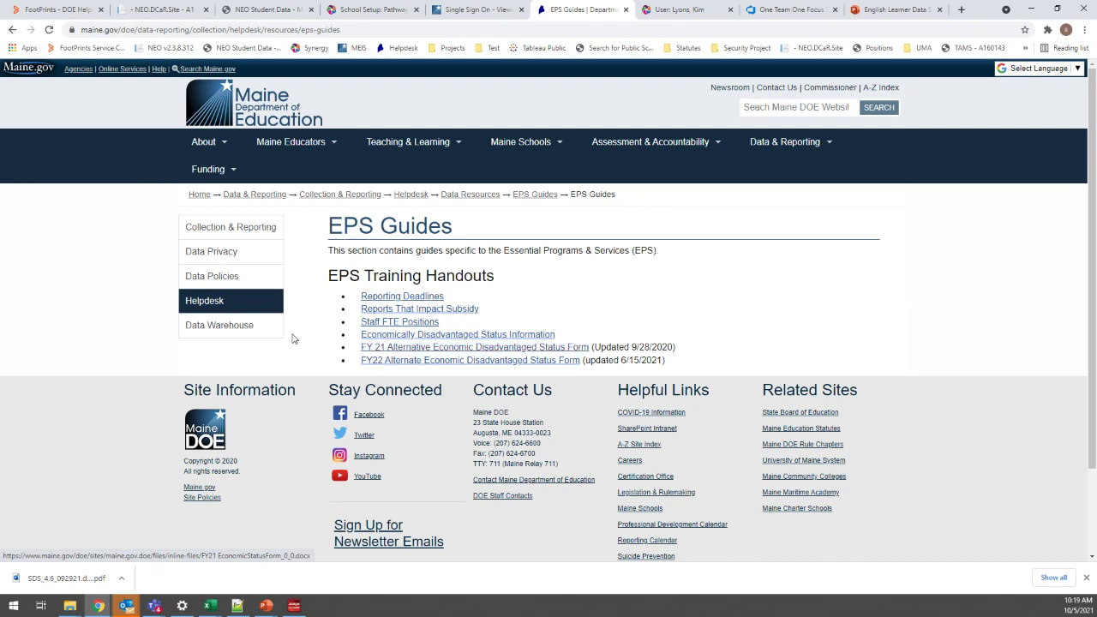
{"action": "left_click", "coordinate": [213, 305]}
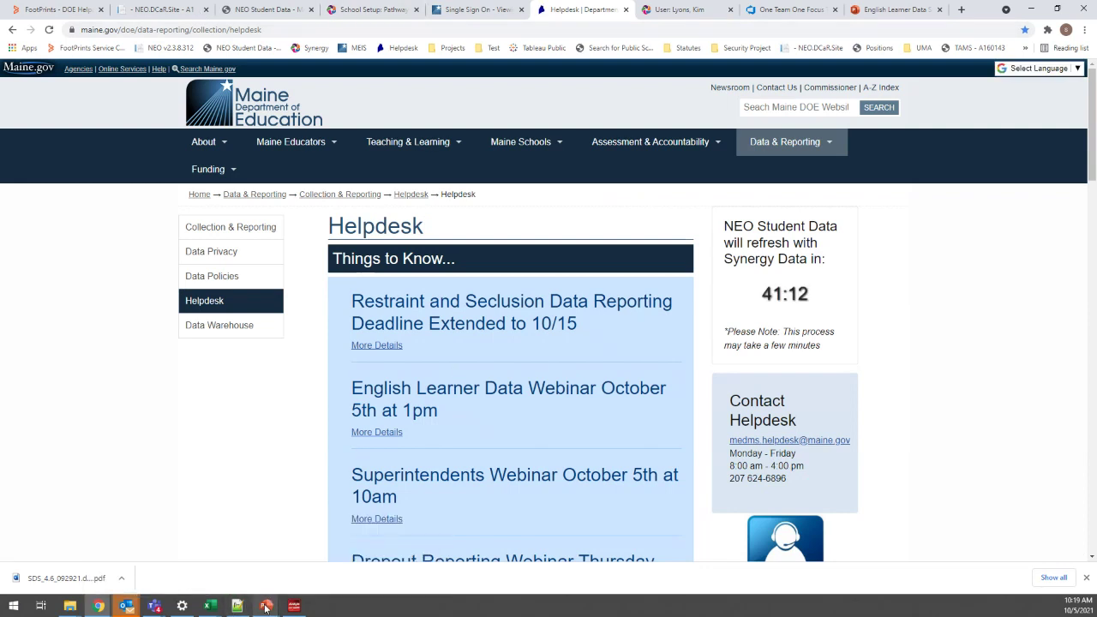
Switch to the October 1st Student Enrollment Count presentation in PowerPoint, view slide 2, and start the slide show from the beginning
{"action": "mouse_move", "coordinate": [267, 606]}
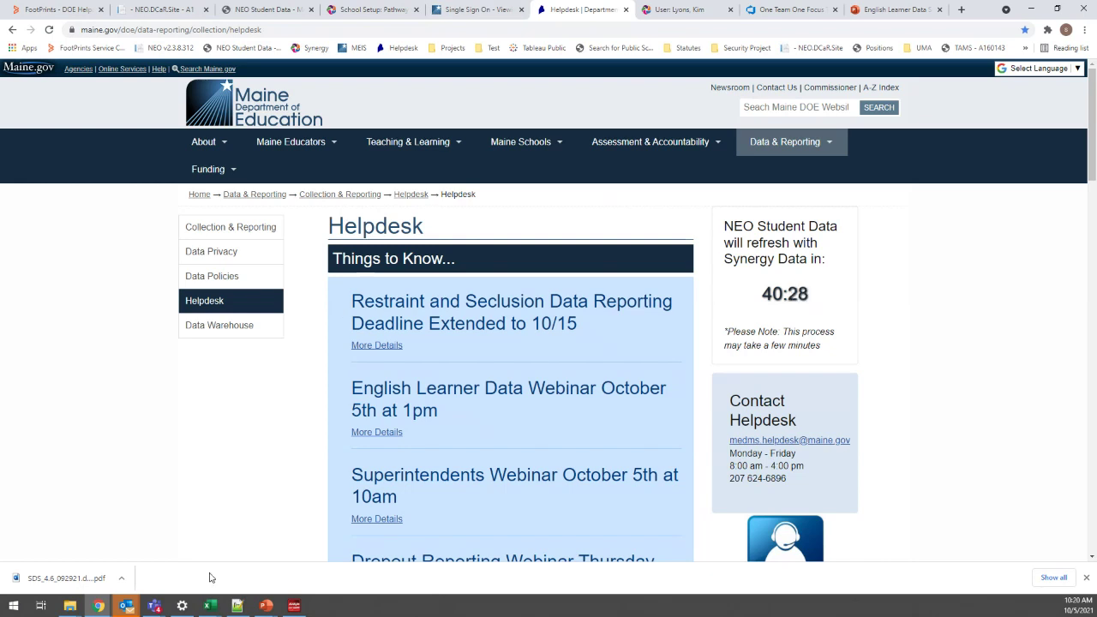
{"action": "mouse_move", "coordinate": [260, 604]}
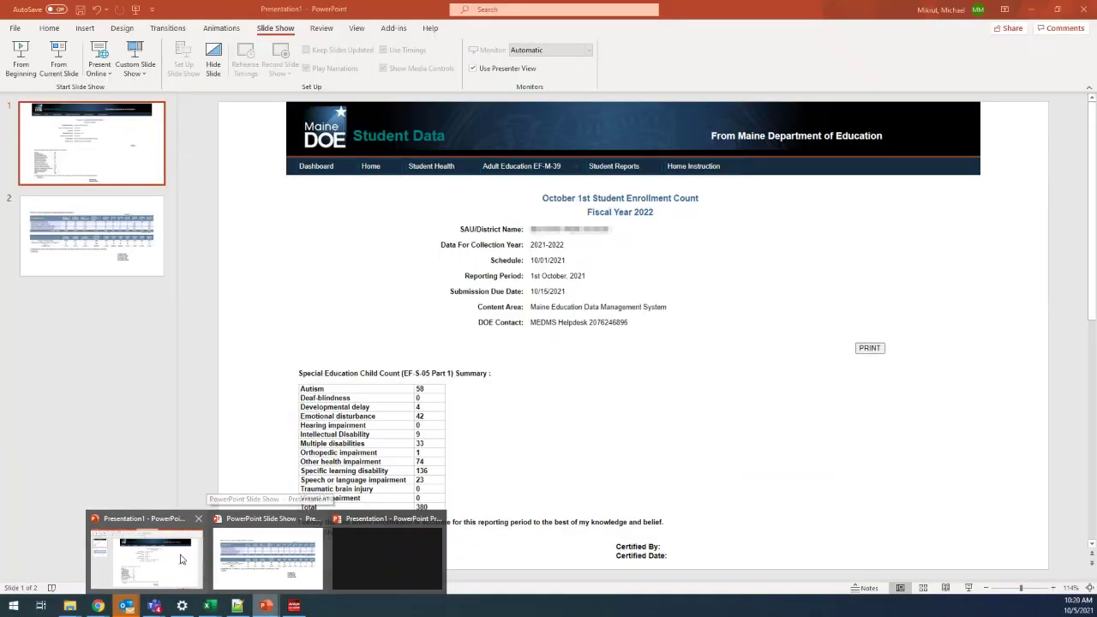
{"action": "left_click", "coordinate": [180, 558]}
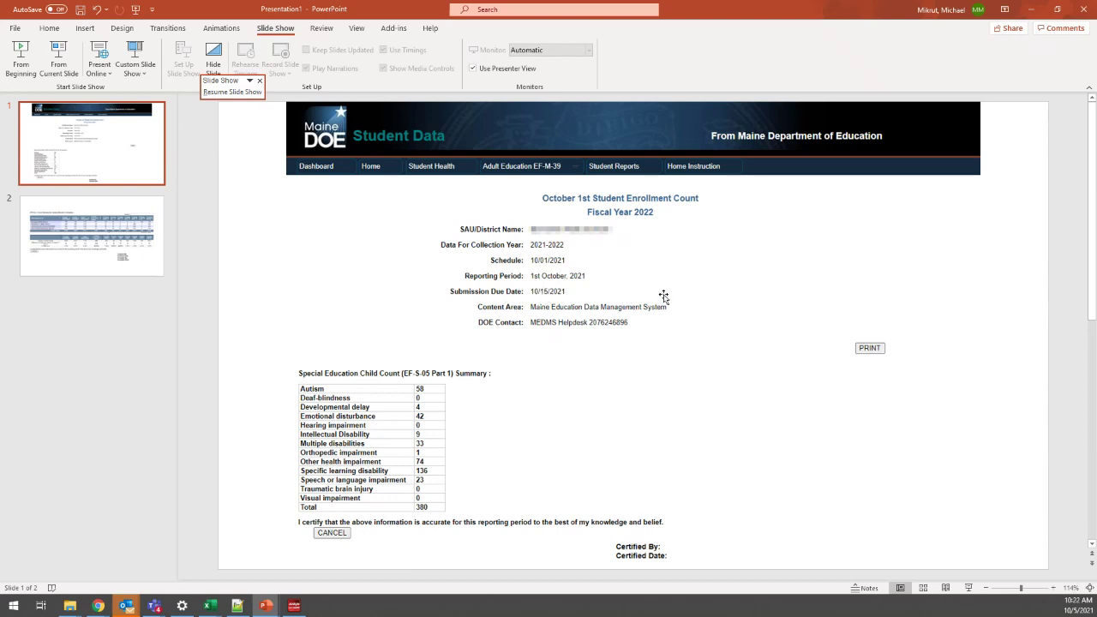
{"action": "left_click", "coordinate": [102, 252]}
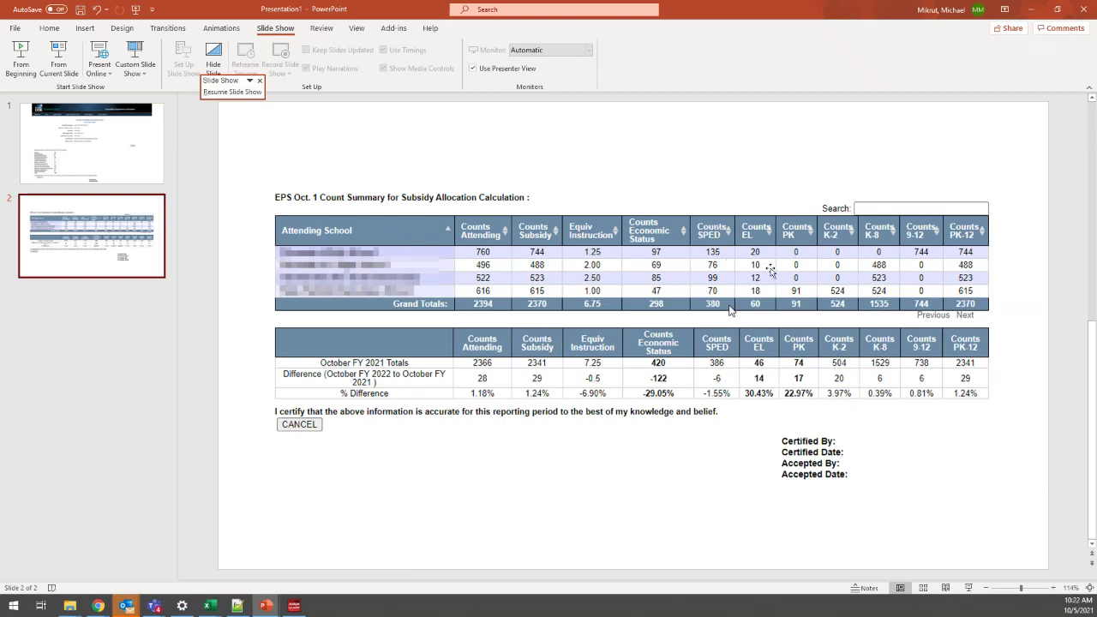
{"action": "left_click", "coordinate": [22, 73]}
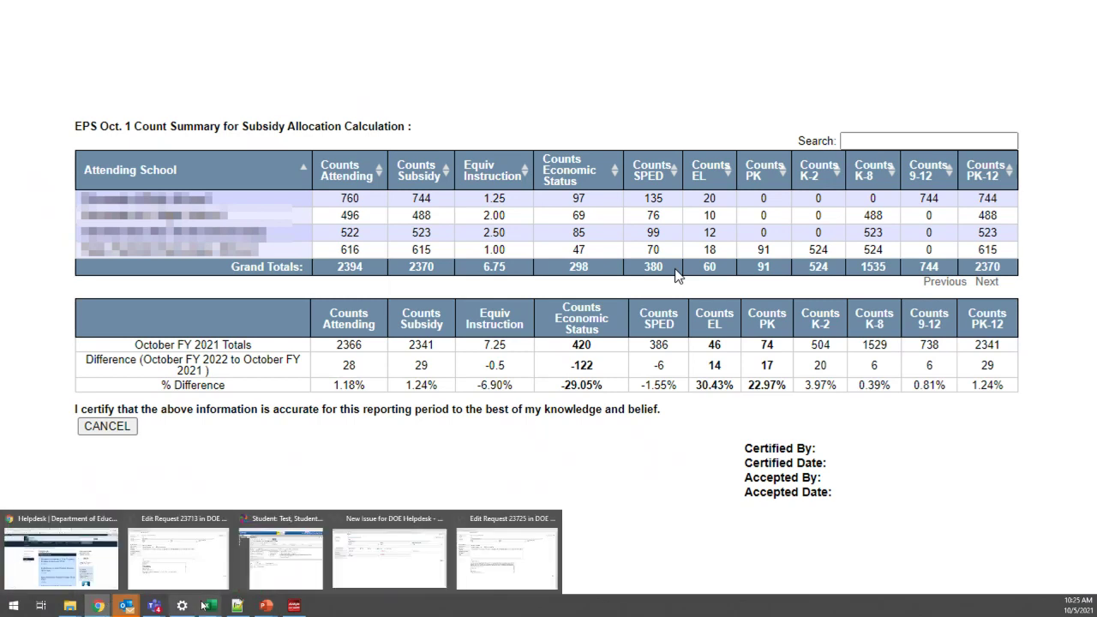
Switch to the SupersWebinarOutline_092921.xlsx workbook in Excel and select the Dropouts Certification Report row
{"action": "mouse_move", "coordinate": [208, 605]}
{"action": "left_click", "coordinate": [431, 557]}
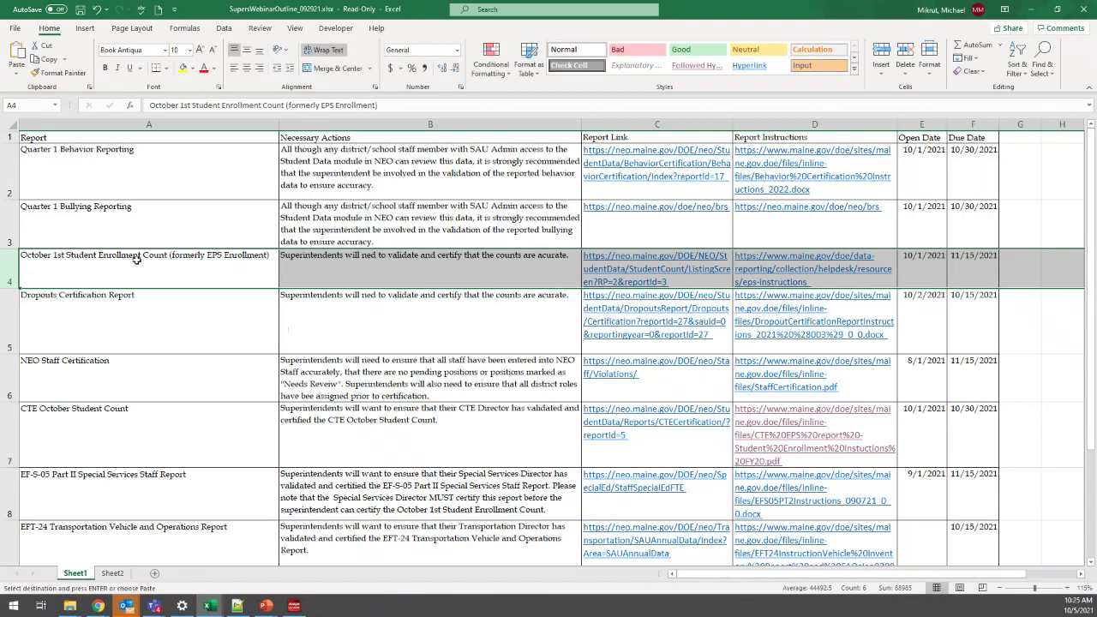
{"action": "left_click", "coordinate": [13, 310]}
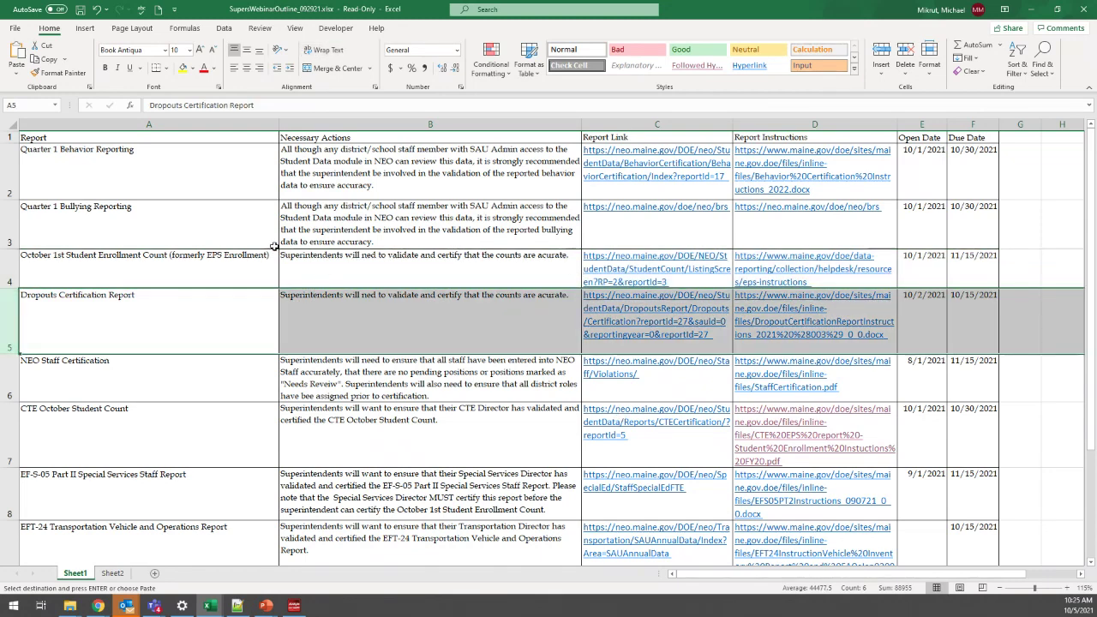
Copy the Quarter 1 Bullying Reporting due date, 10/30/2021, into the due date of the October 1st Student Enrollment Count
{"action": "left_click", "coordinate": [165, 270]}
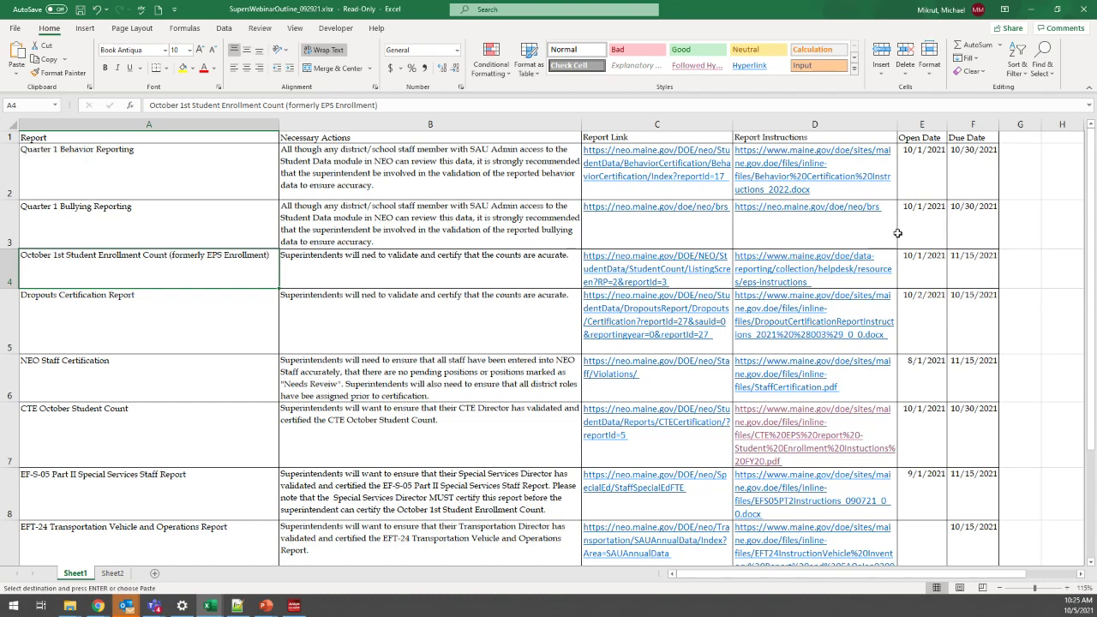
{"action": "left_click", "coordinate": [975, 259]}
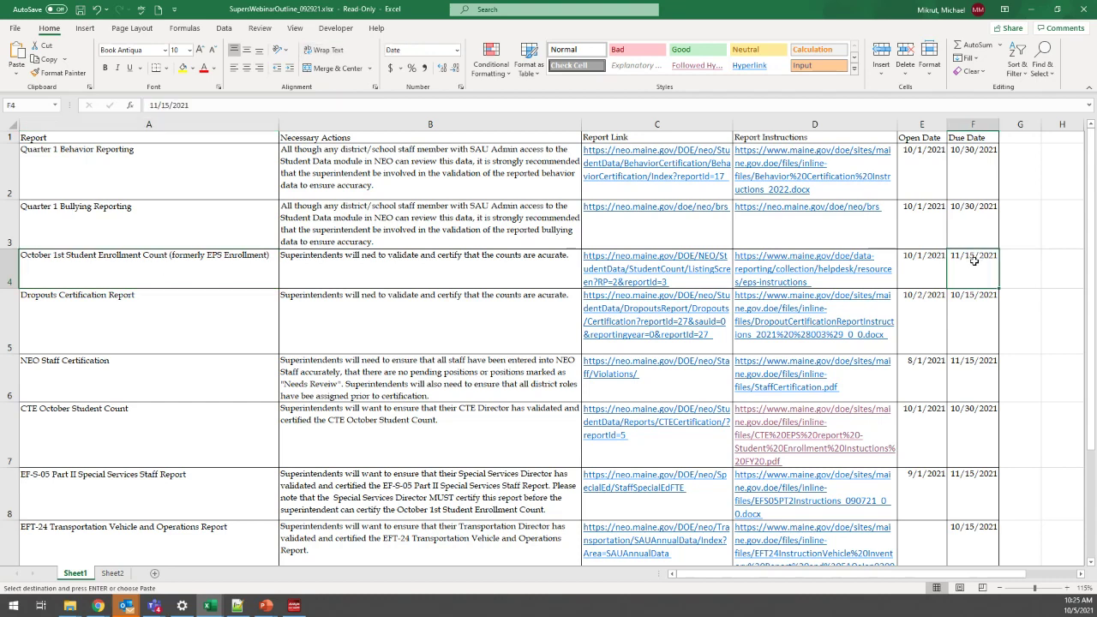
{"action": "left_click", "coordinate": [984, 219]}
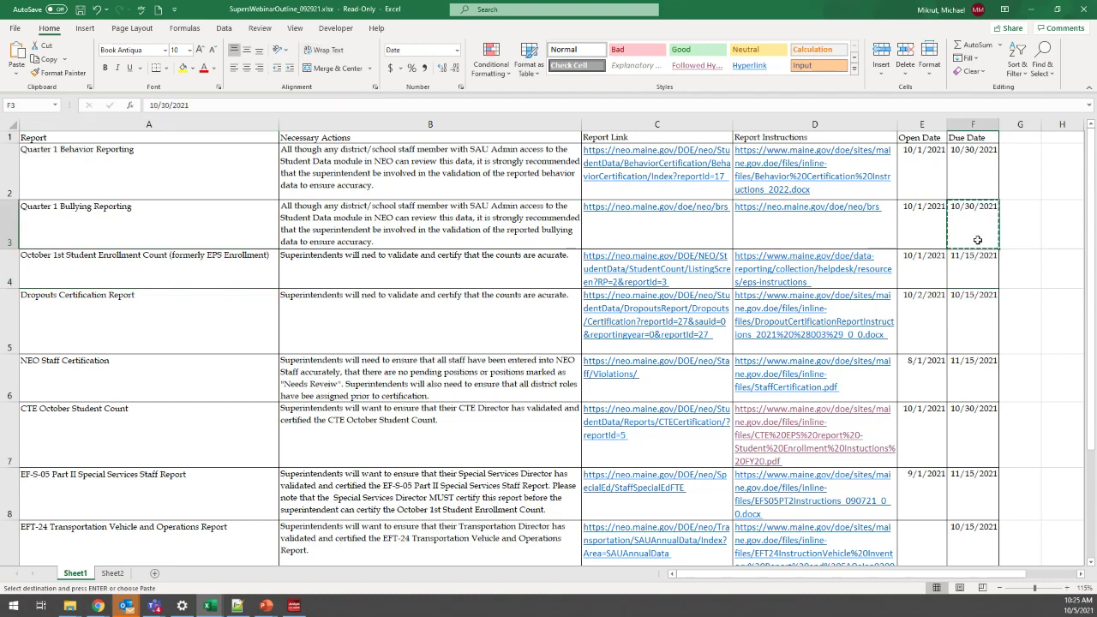
{"action": "left_click", "coordinate": [975, 257]}
{"action": "type", "text": "10/30/2021"}
{"action": "left_click", "coordinate": [1020, 229]}
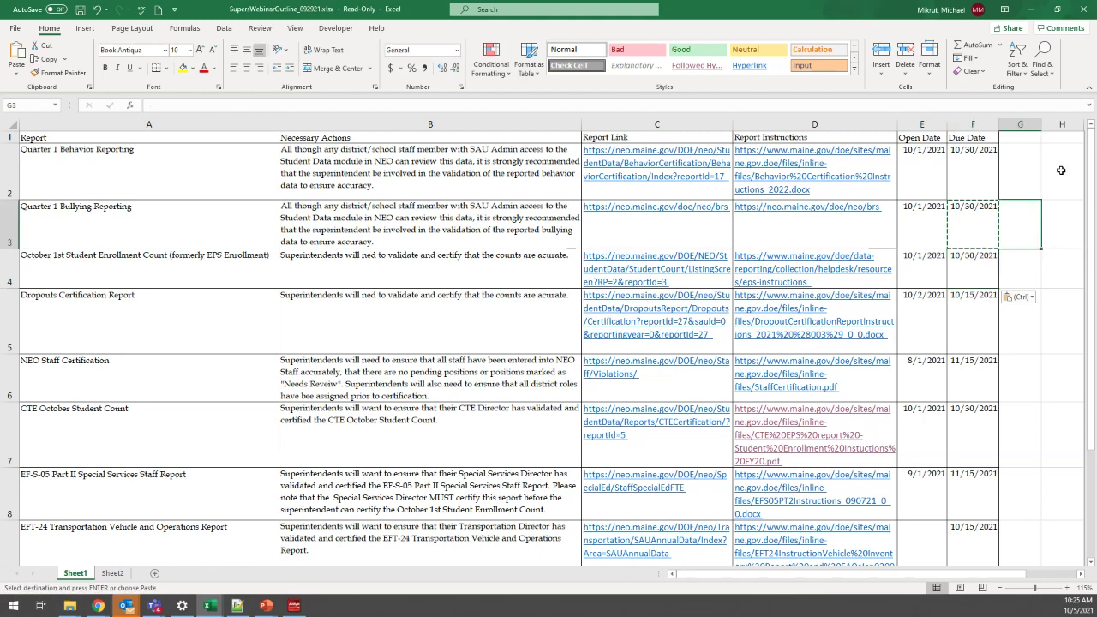
{"action": "left_click", "coordinate": [1037, 187]}
{"action": "left_click", "coordinate": [981, 272]}
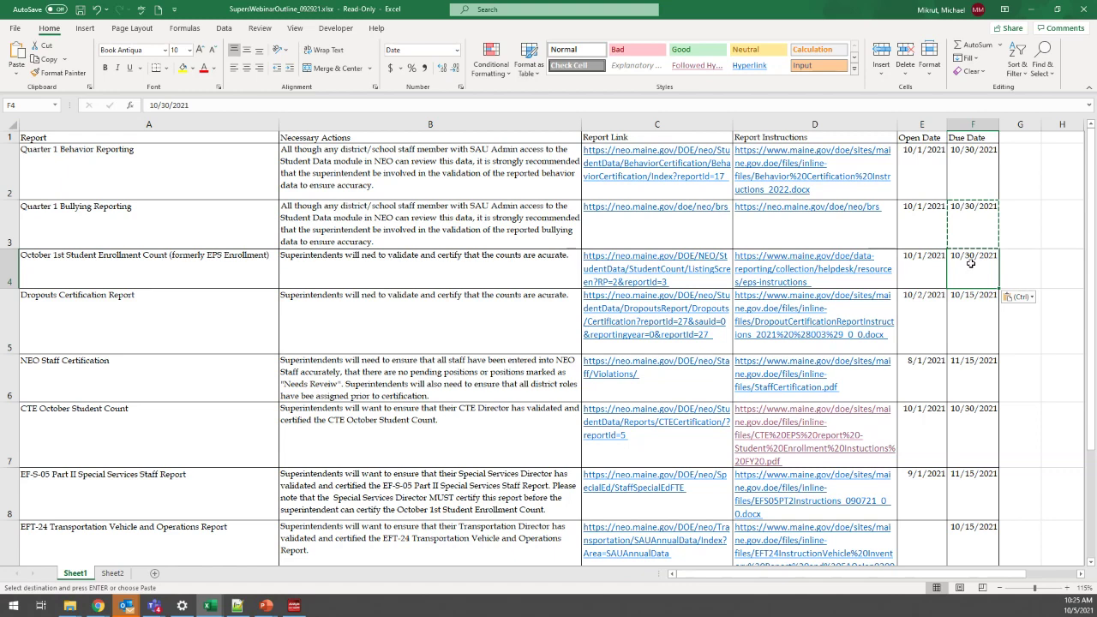
{"action": "left_click", "coordinate": [1026, 207]}
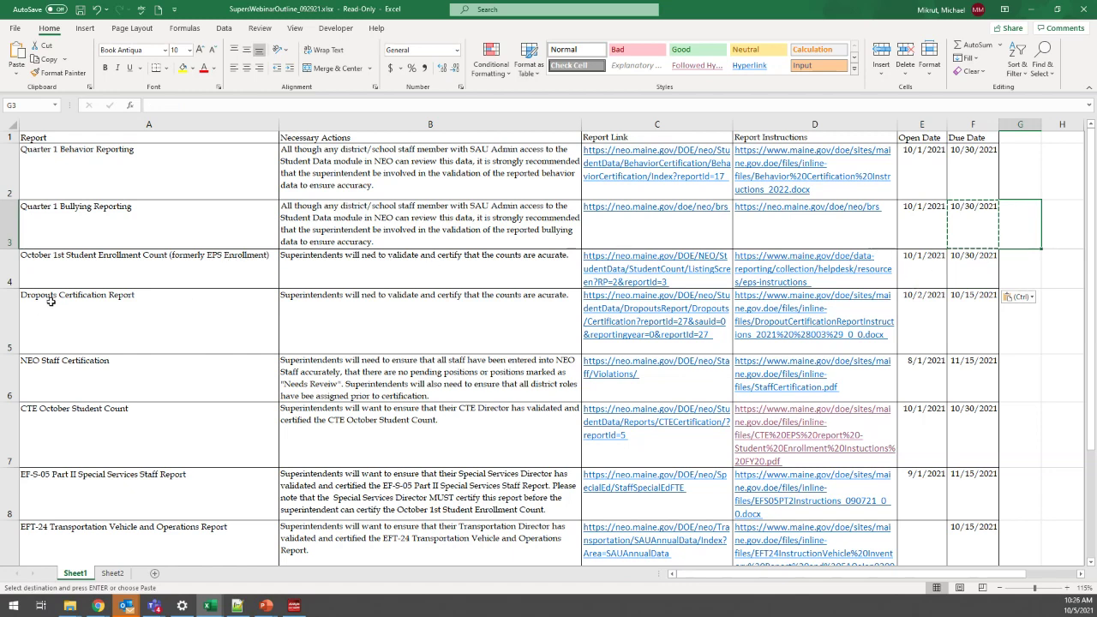
Highlight the Dropouts Certification Report row for review, and clear the highlight by selecting an empty cell beside the table
{"action": "left_click", "coordinate": [6, 317]}
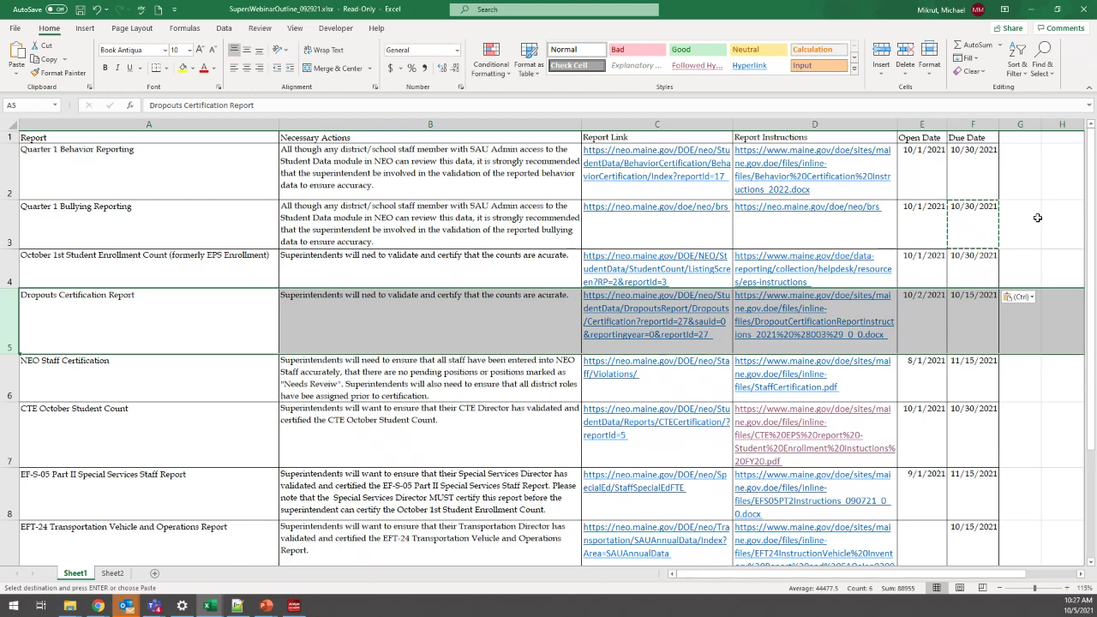
{"action": "left_click", "coordinate": [1024, 319]}
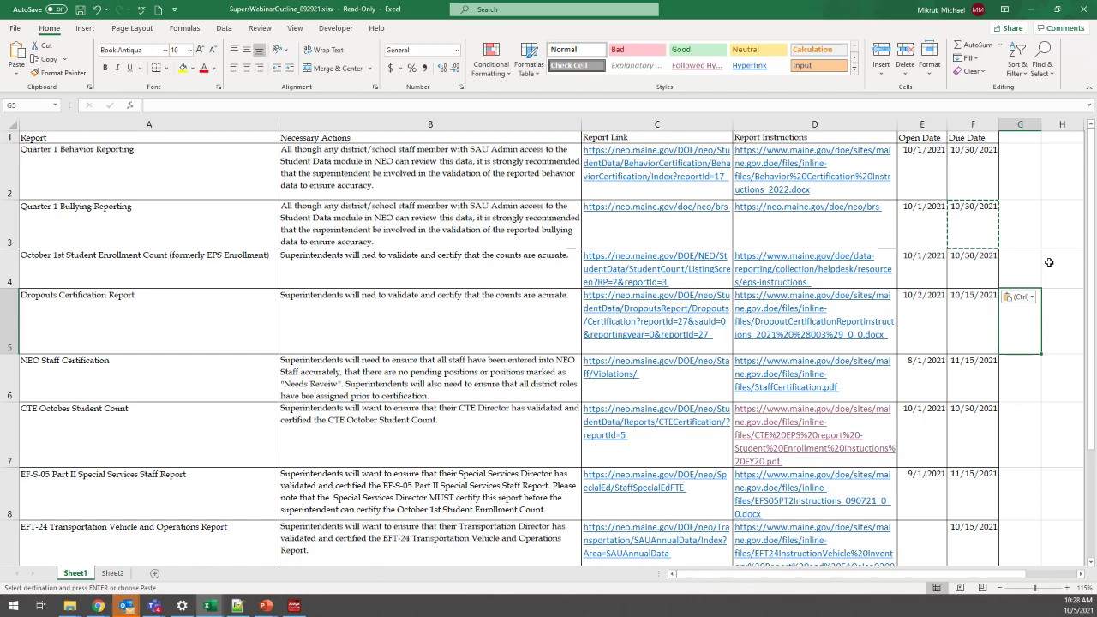
{"action": "left_click", "coordinate": [1045, 226]}
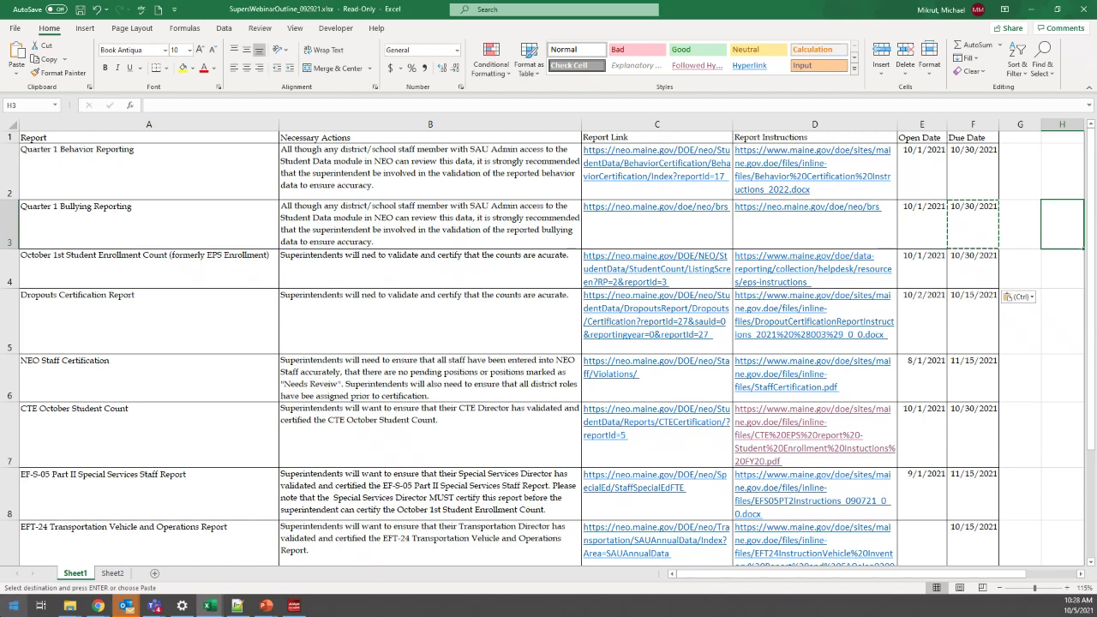
{"action": "mouse_move", "coordinate": [98, 607]}
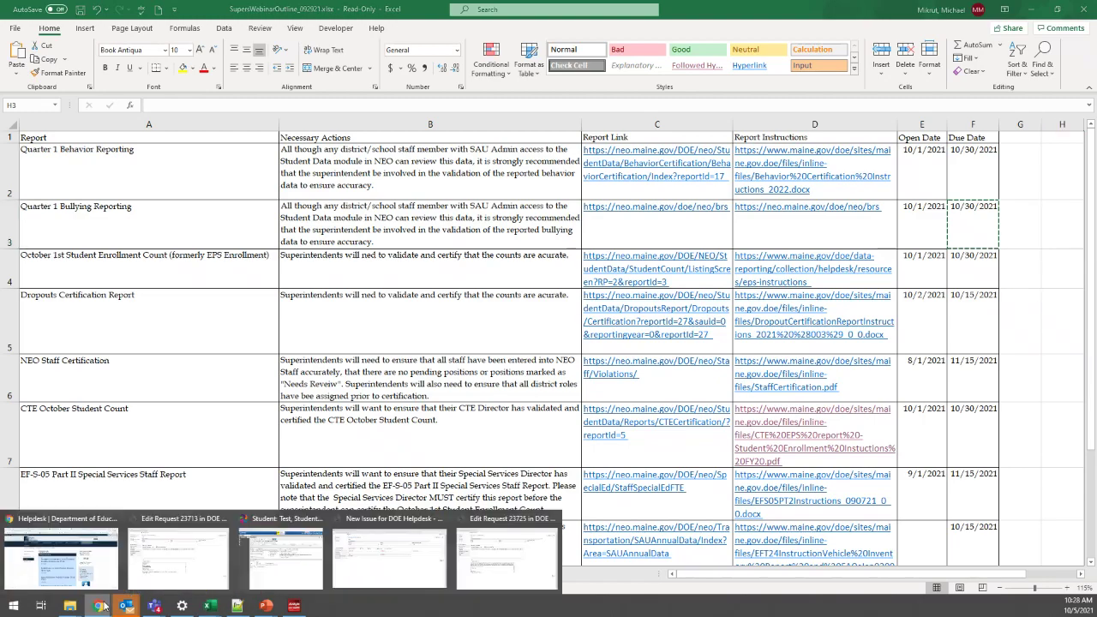
{"action": "left_click", "coordinate": [73, 553]}
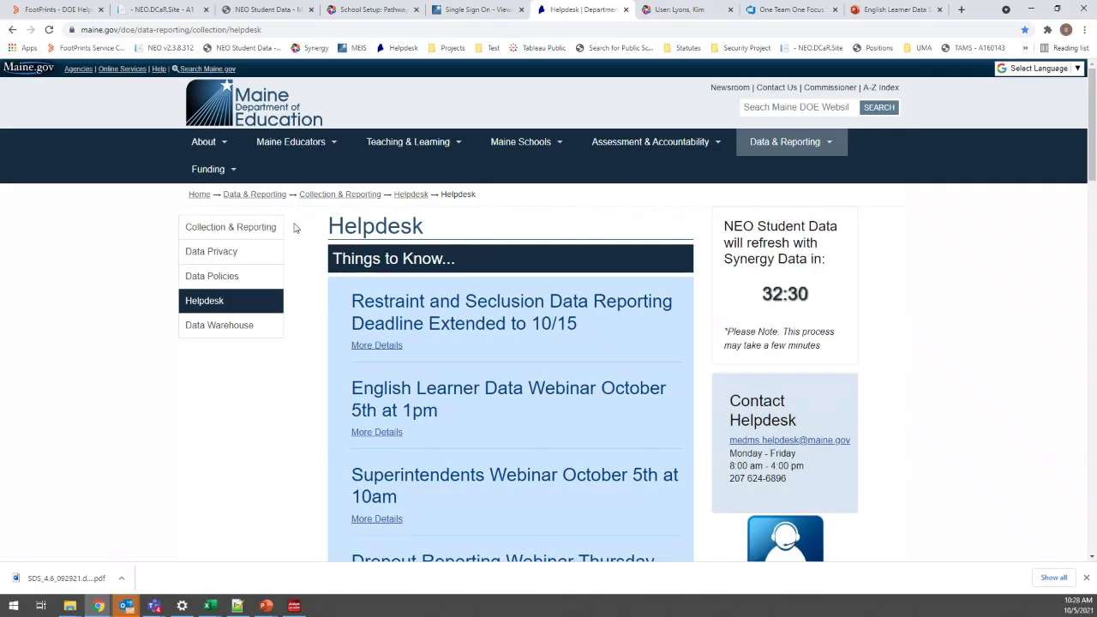
{"action": "mouse_move", "coordinate": [134, 30]}
{"action": "left_mouse_down"}
{"action": "mouse_move", "coordinate": [95, 30]}
{"action": "mouse_move", "coordinate": [155, 31]}
{"action": "left_mouse_up"}
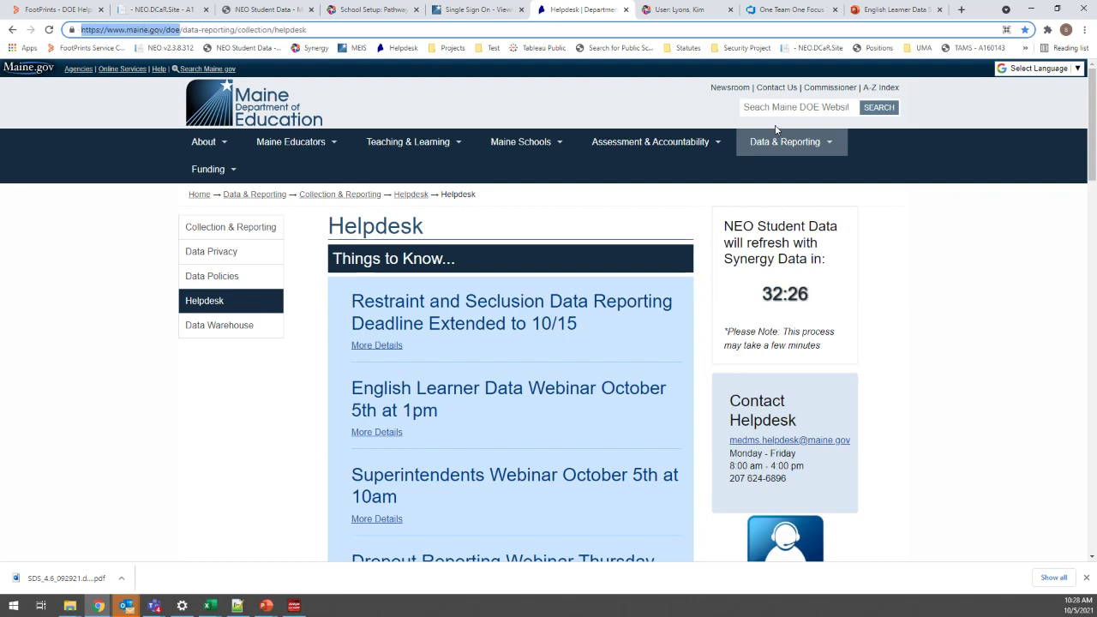
{"action": "left_click", "coordinate": [818, 151]}
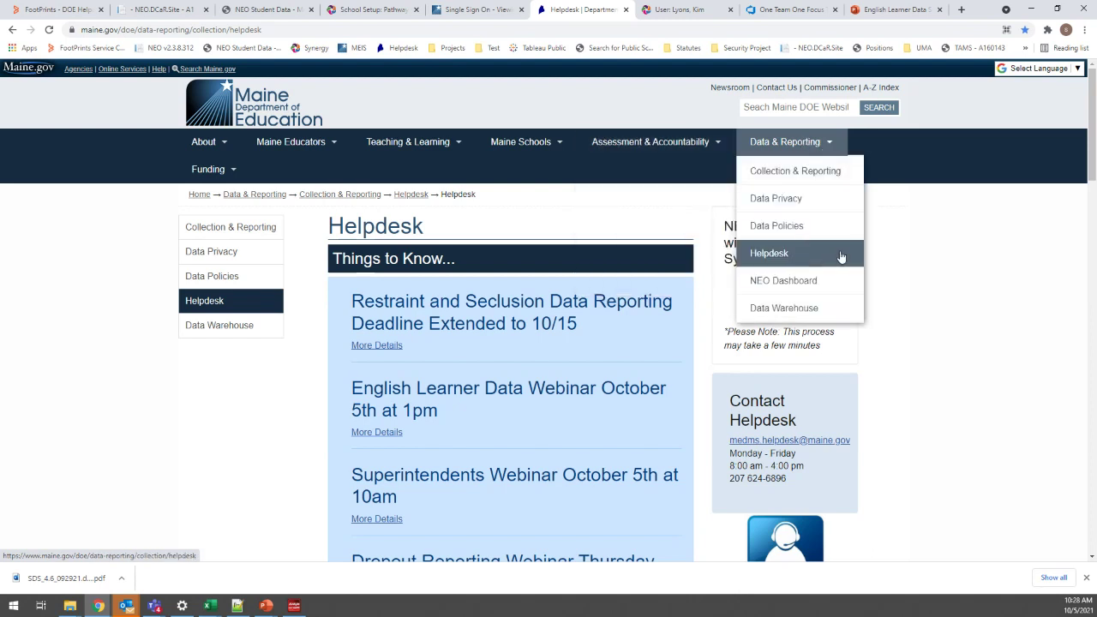
Open the Data Reporting Instructions from the Resources section of the Helpdesk page
{"action": "scroll", "coordinate": [865, 371], "scroll_direction": "down", "scroll_amount": 2}
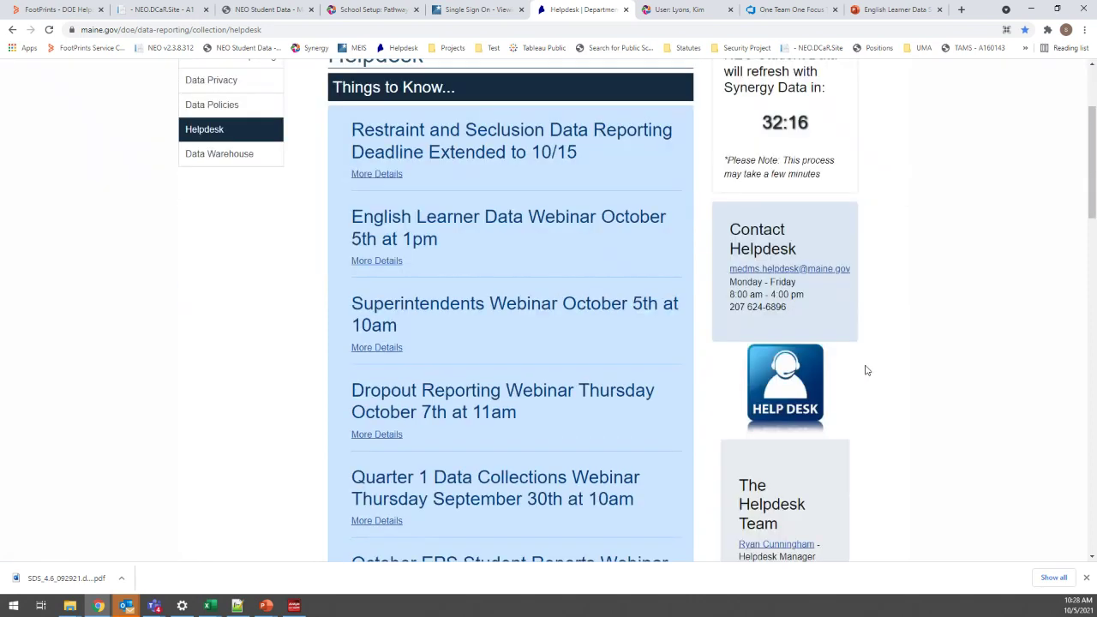
{"action": "scroll", "coordinate": [865, 370], "scroll_direction": "down", "scroll_amount": 10}
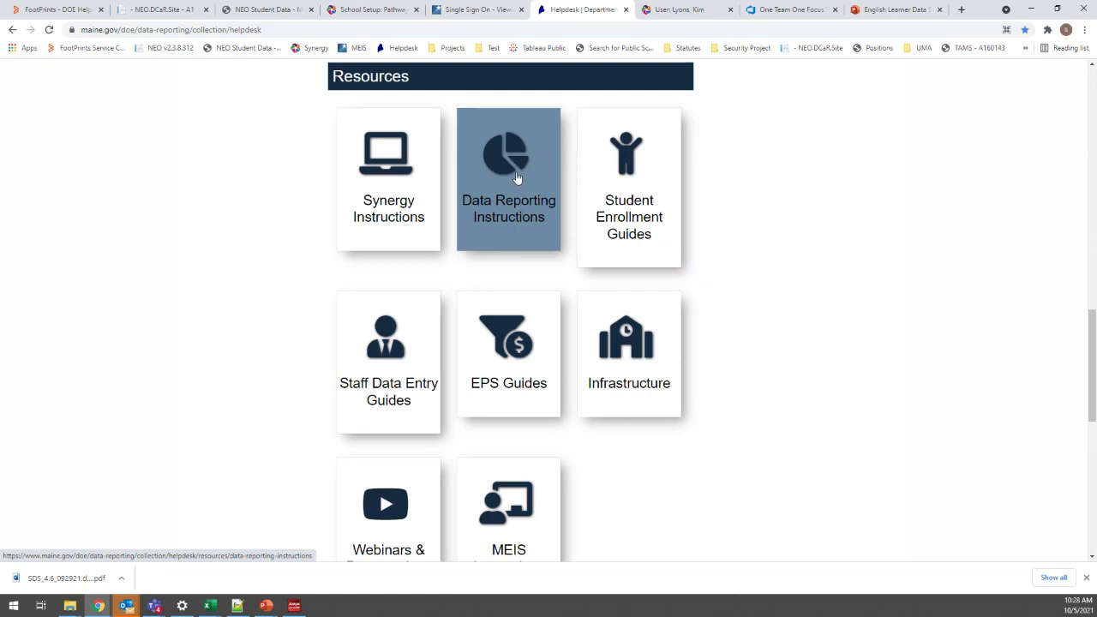
{"action": "scroll", "coordinate": [517, 180], "scroll_direction": "up", "scroll_amount": 1}
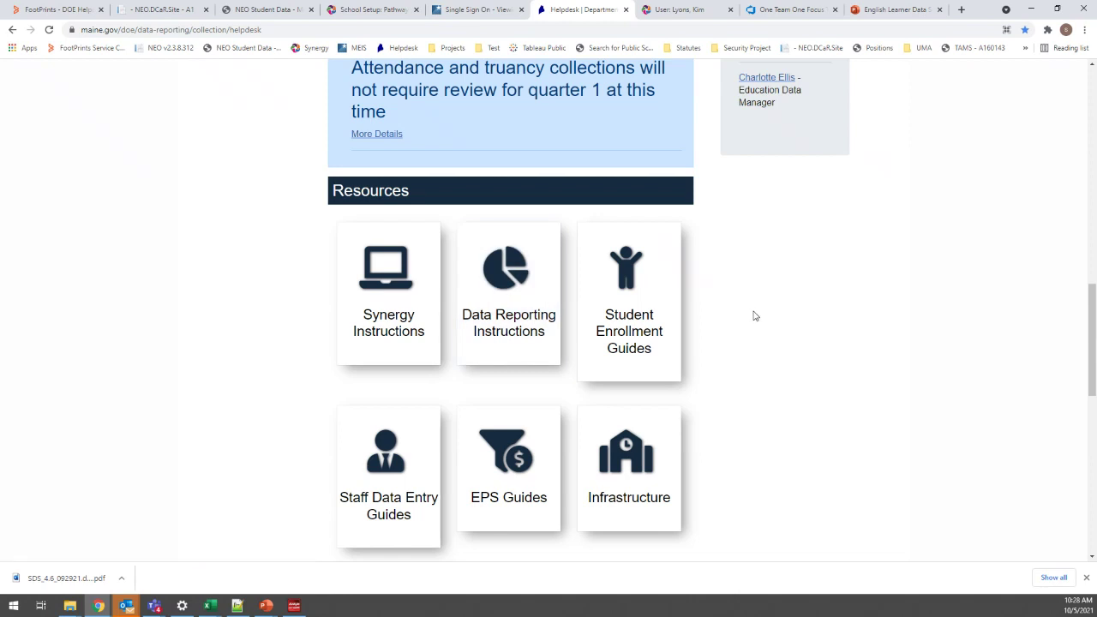
{"action": "left_click", "coordinate": [505, 321]}
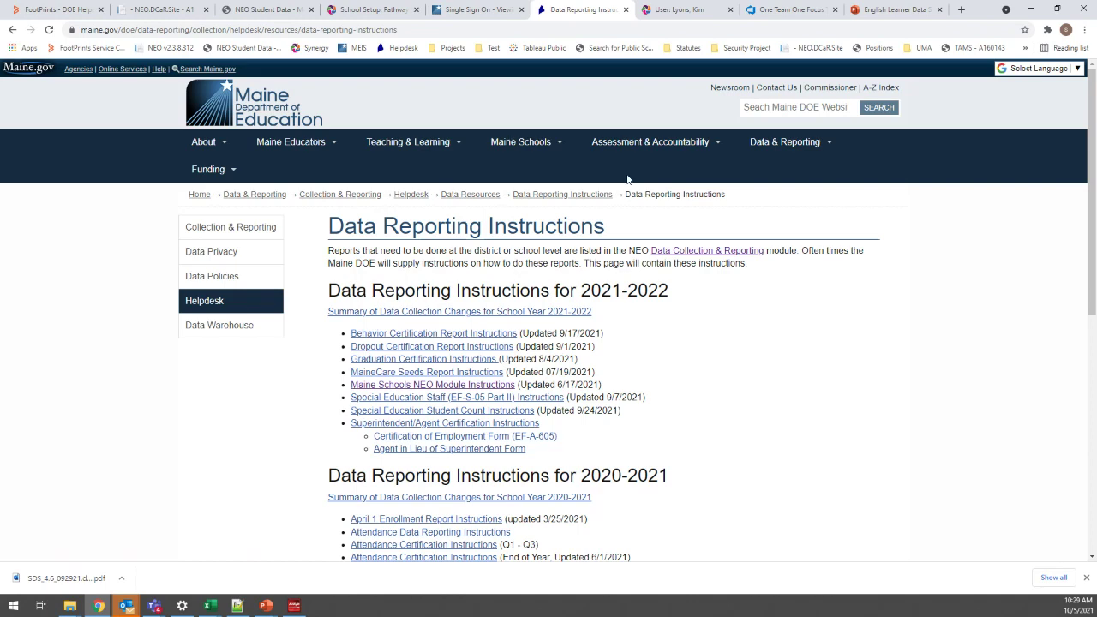
Show the NEO Student Data page, and switch to the Excel workbook to highlight the October 1st Student Enrollment Count row
{"action": "left_click", "coordinate": [257, 10]}
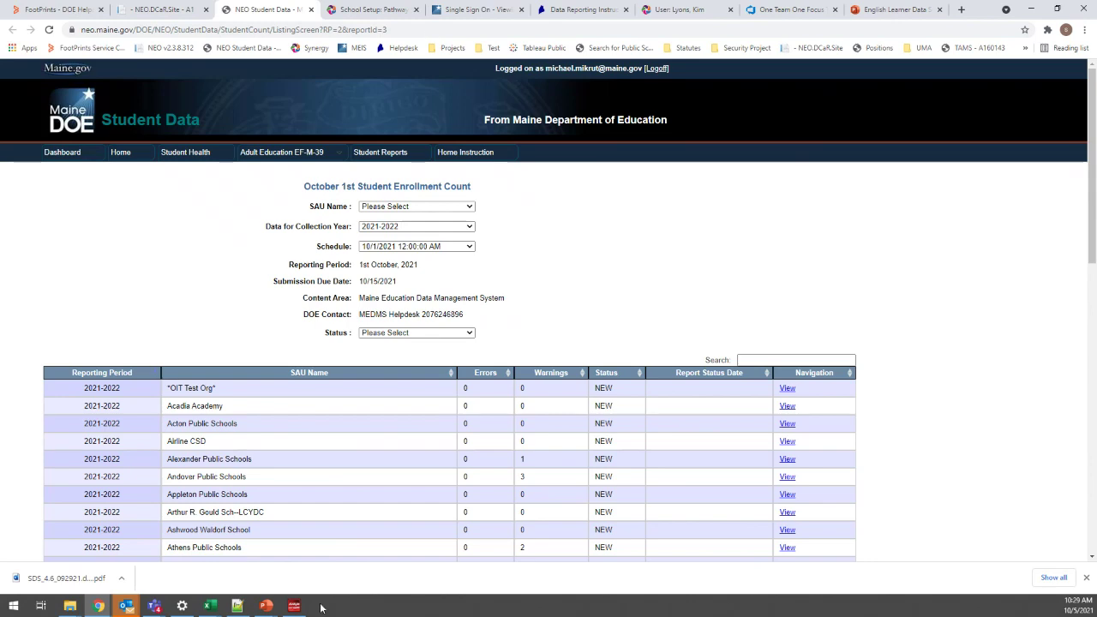
{"action": "mouse_move", "coordinate": [208, 605]}
{"action": "left_click", "coordinate": [431, 559]}
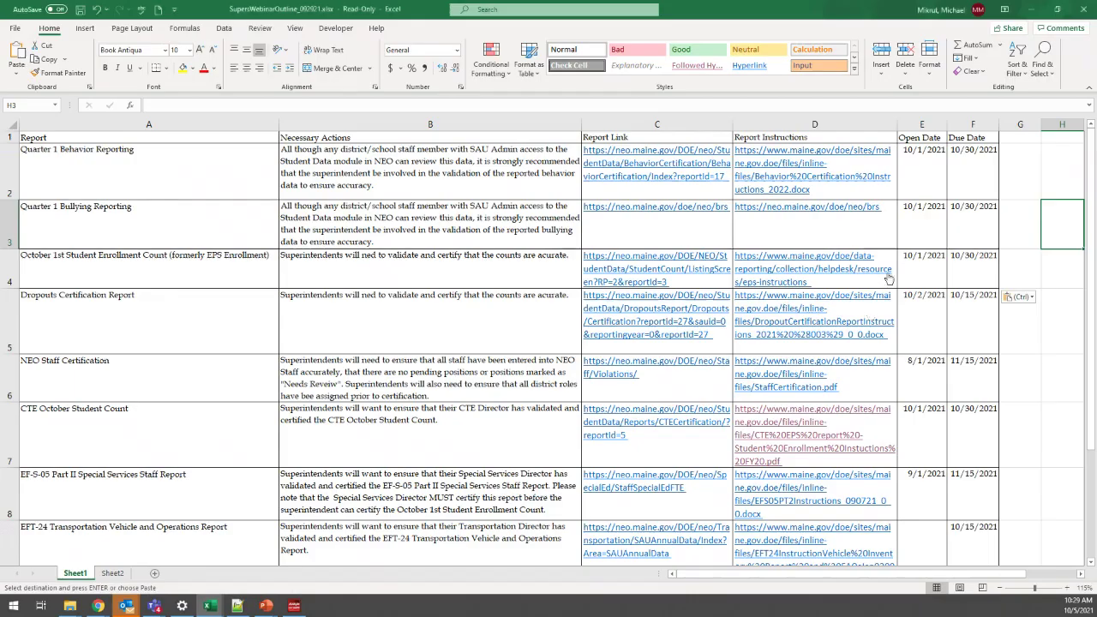
{"action": "left_click", "coordinate": [210, 268]}
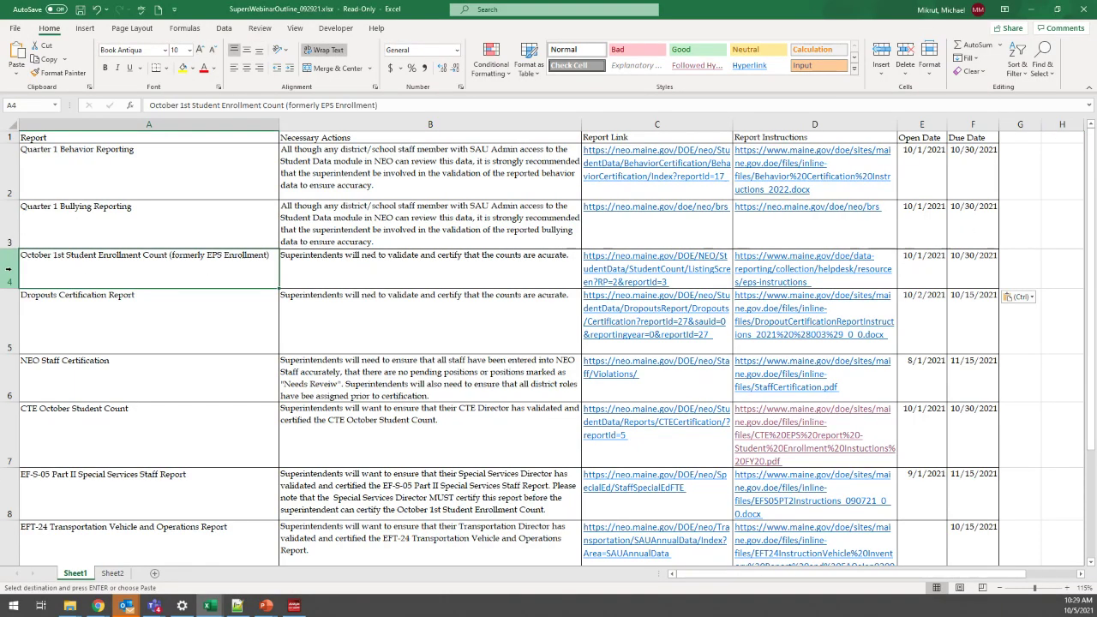
{"action": "key", "text": "shift+space"}
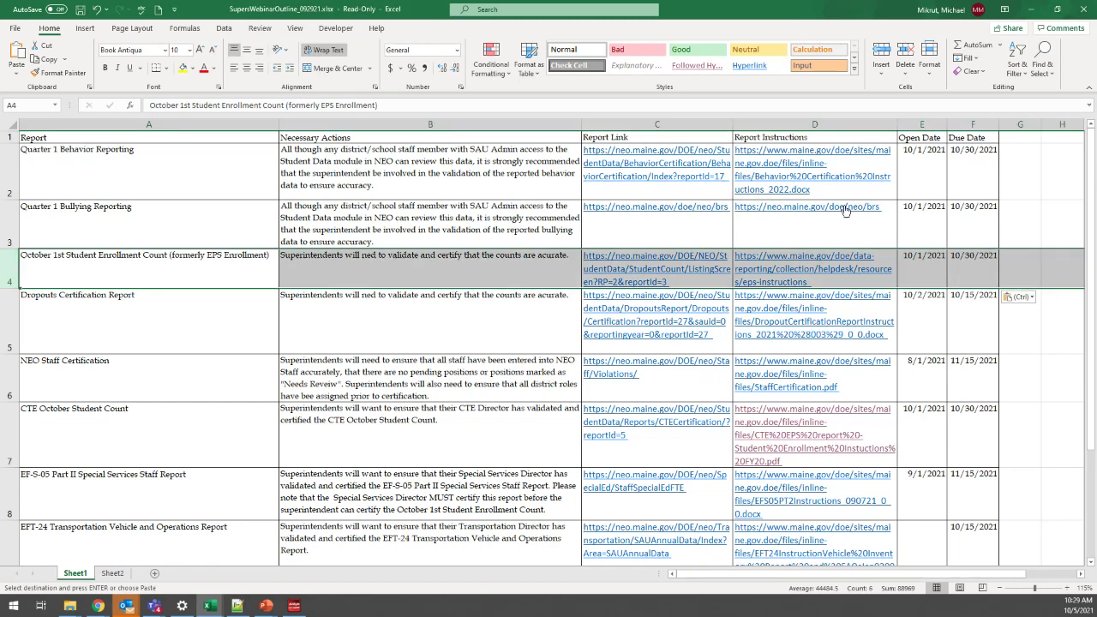
Review the due dates of the October 1st count, EF-S-05 Part II, NEO Staff Certification and Quarter 1 Bullying reports, ending on an empty cell
{"action": "left_click", "coordinate": [971, 264]}
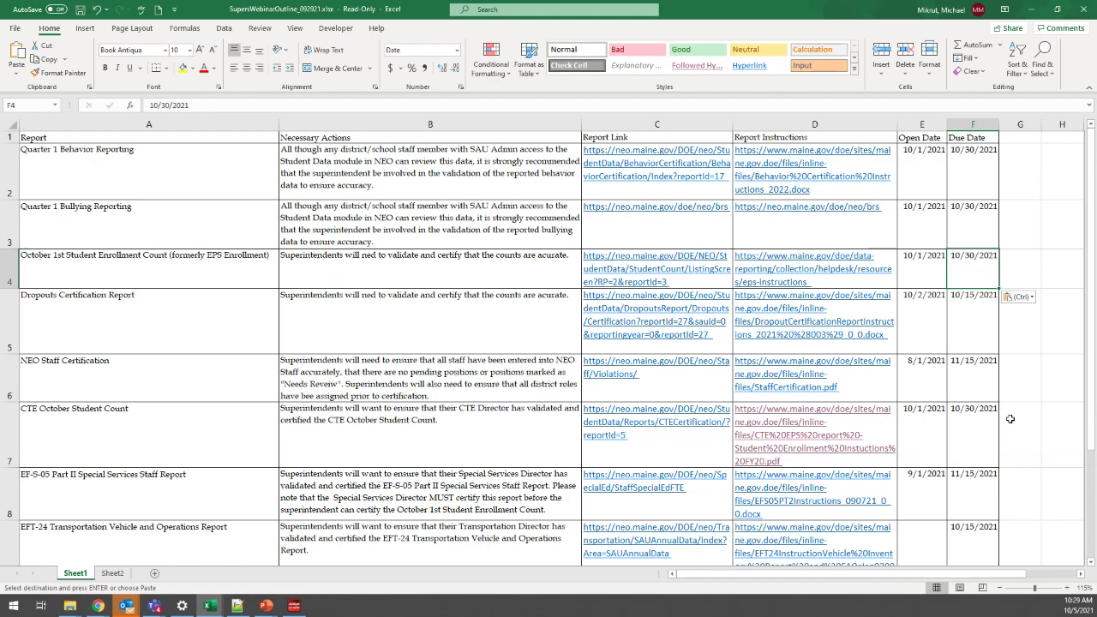
{"action": "left_click", "coordinate": [968, 489]}
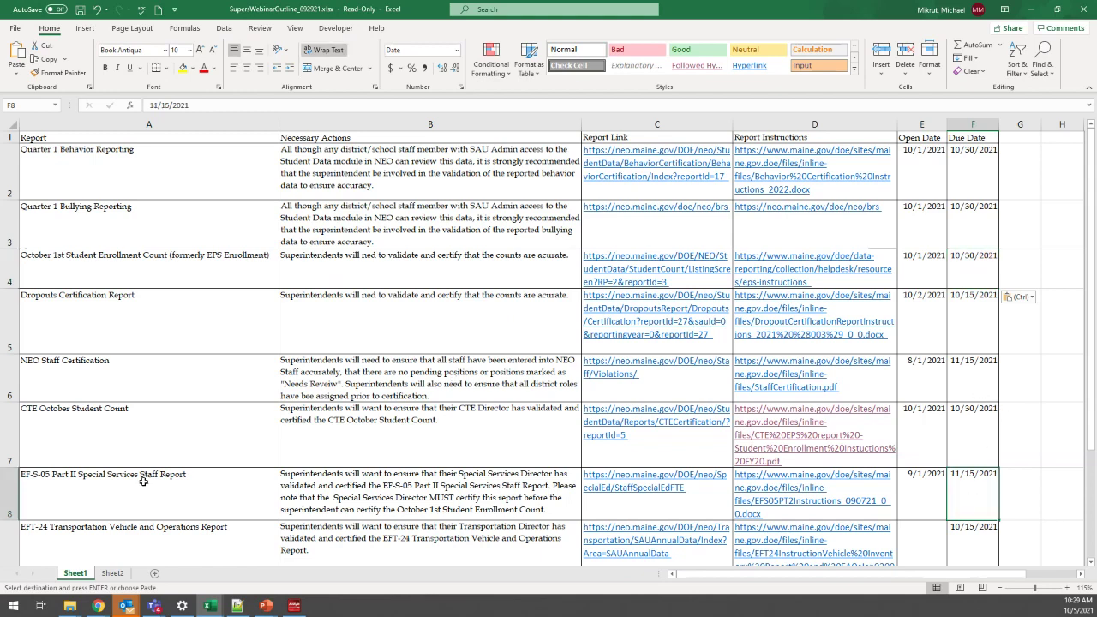
{"action": "left_click", "coordinate": [968, 384]}
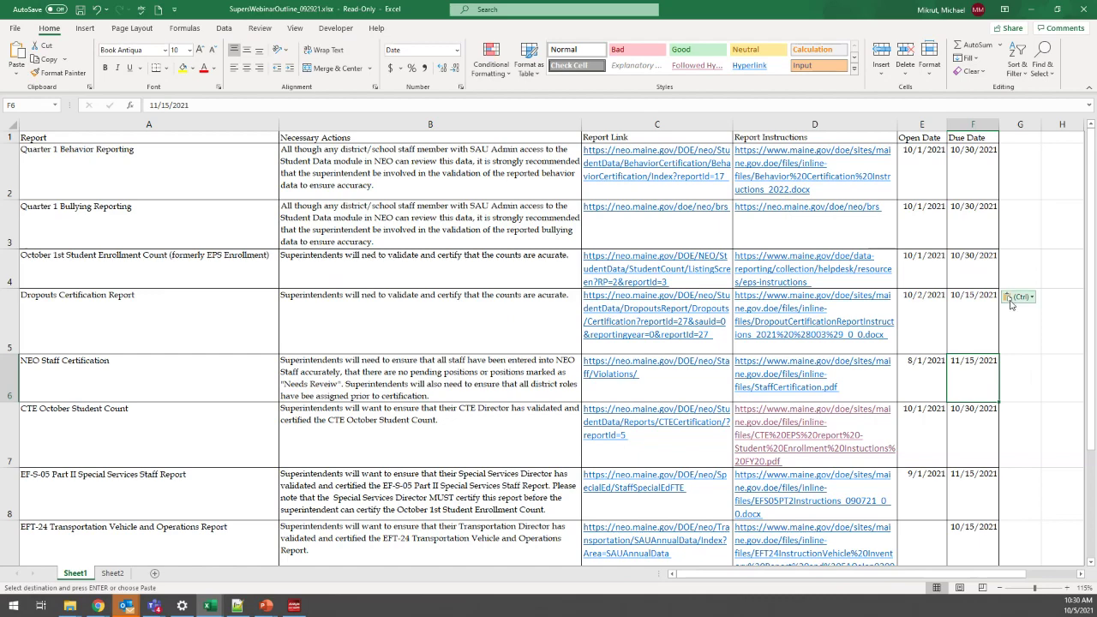
{"action": "left_click", "coordinate": [977, 231]}
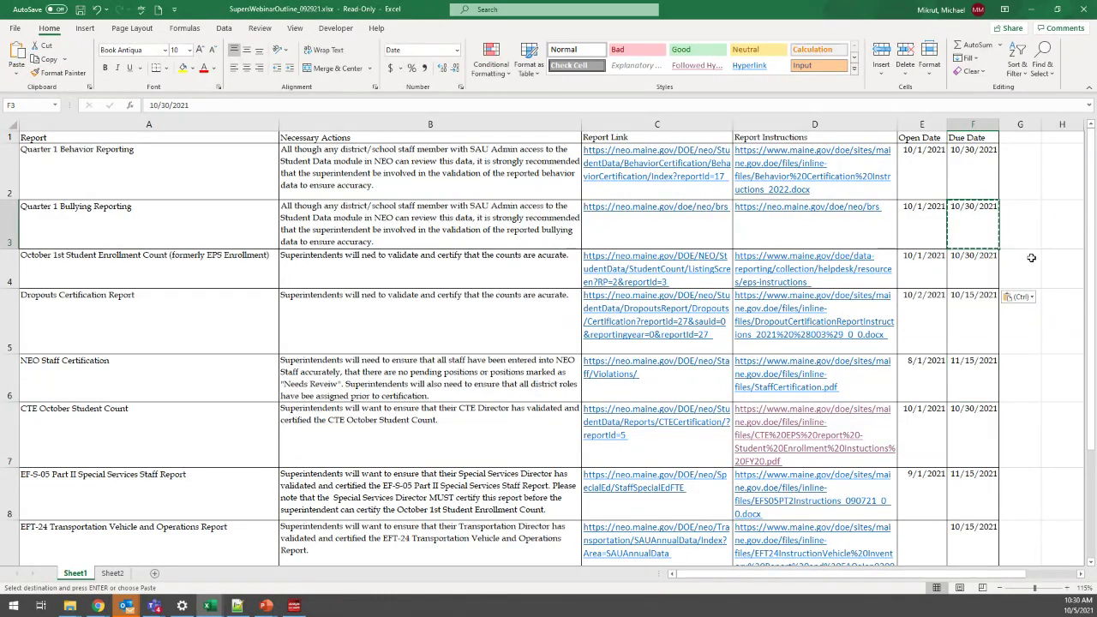
{"action": "key", "text": "Right"}
{"action": "left_click", "coordinate": [1024, 196]}
{"action": "left_click", "coordinate": [1040, 245]}
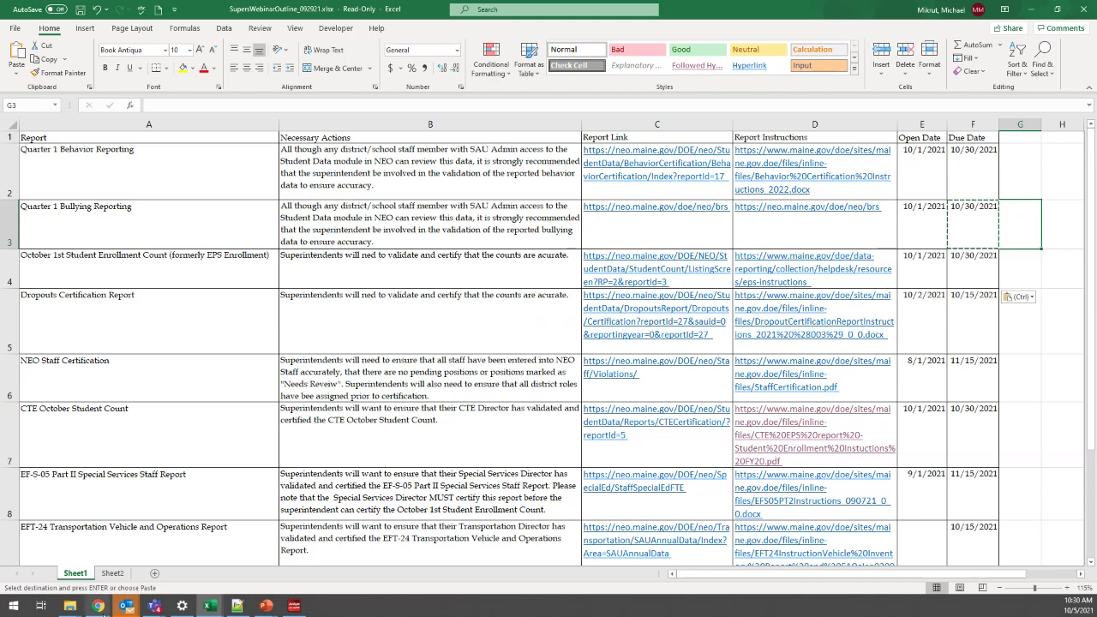
Switch to Chrome, open NEO's Student Reports by logging in with the saved credentials, and show the Enrollments reports
{"action": "mouse_move", "coordinate": [108, 604]}
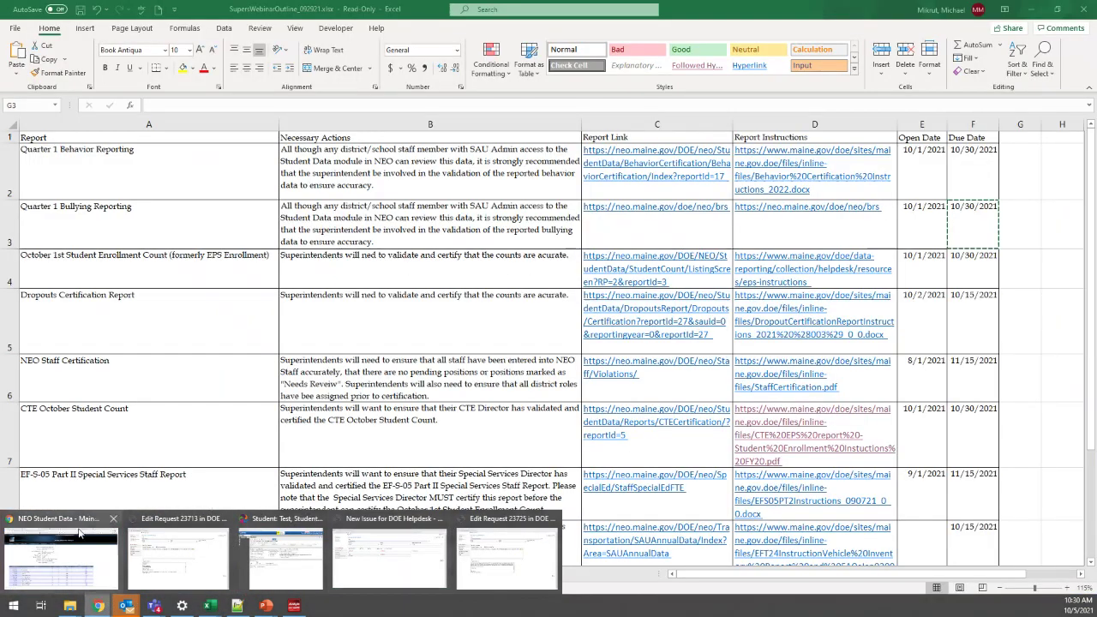
{"action": "left_click", "coordinate": [60, 557]}
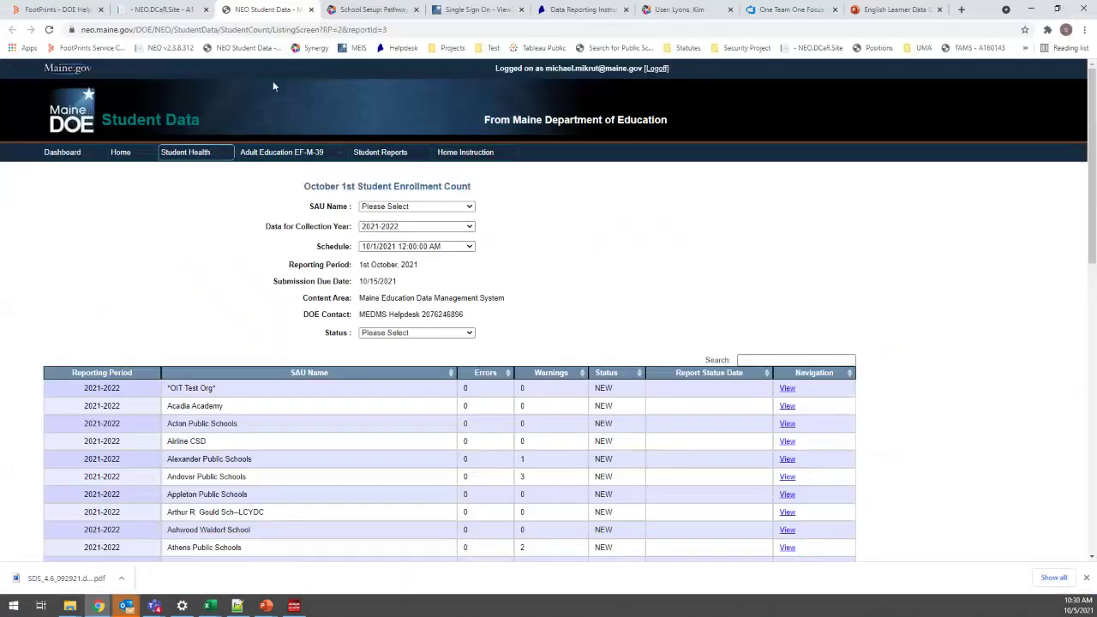
{"action": "left_click", "coordinate": [380, 152]}
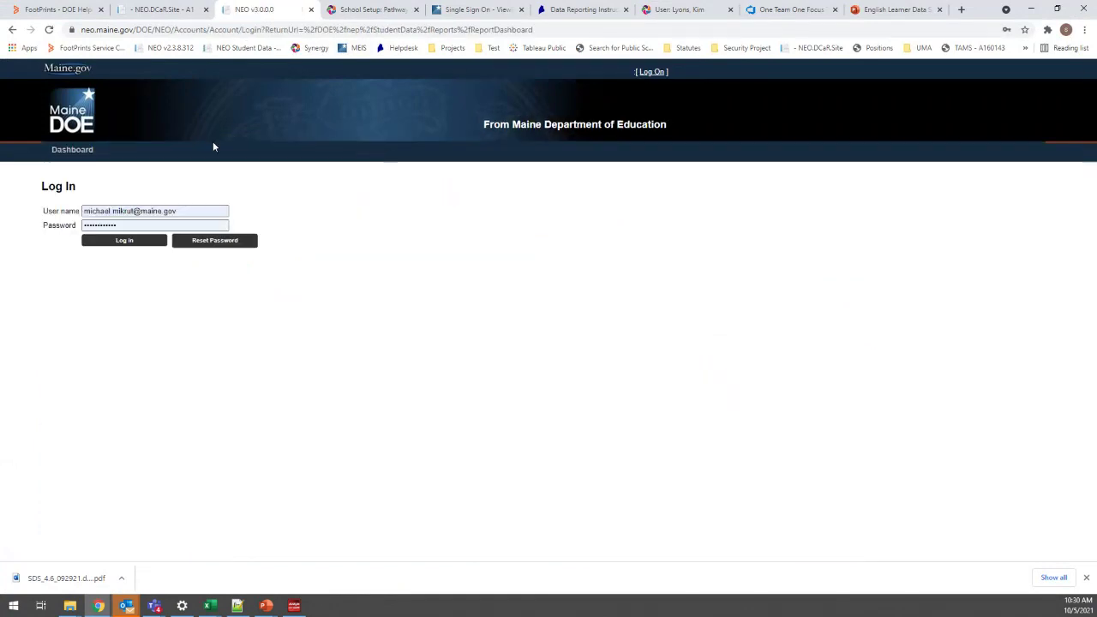
{"action": "left_click", "coordinate": [127, 241]}
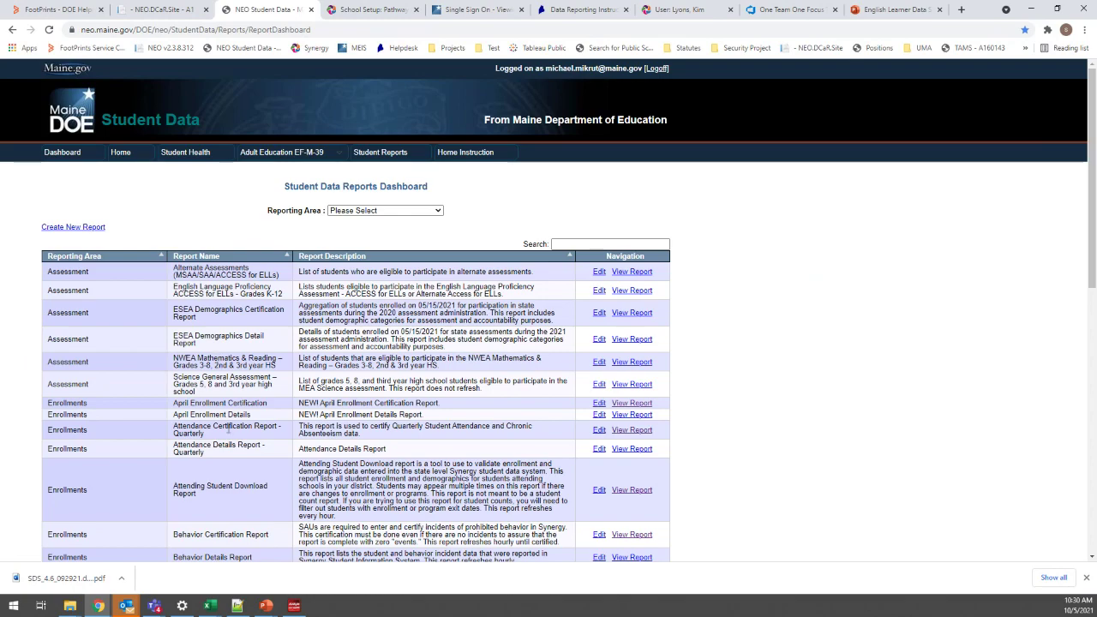
{"action": "scroll", "coordinate": [229, 428], "scroll_direction": "down", "scroll_amount": 4}
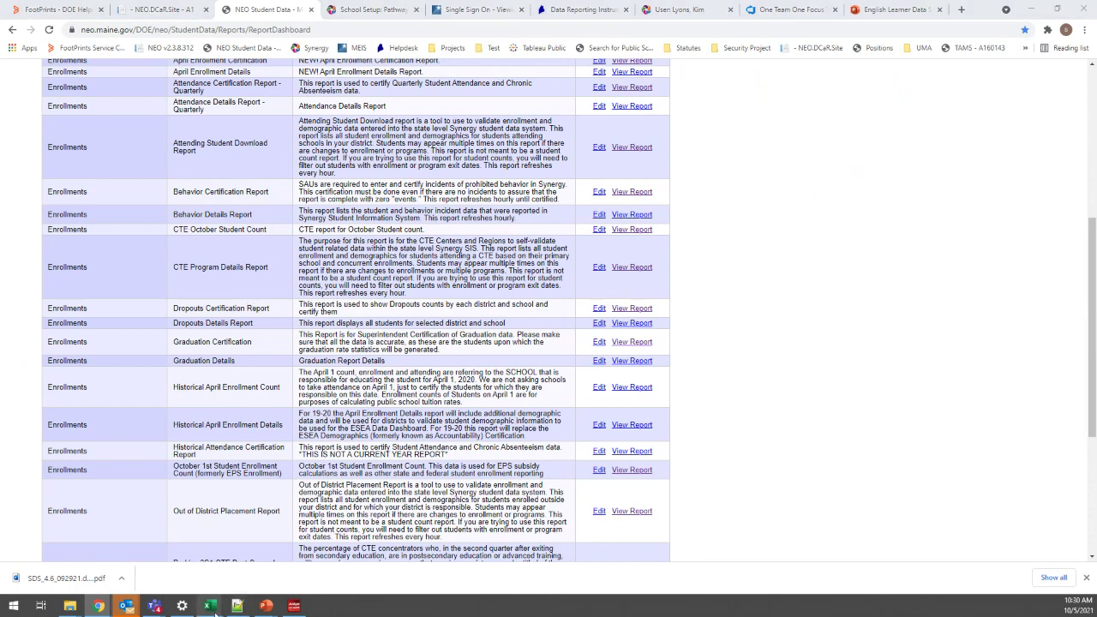
Switch to the SupersWebinarOutline_092921.xlsx workbook in Excel and highlight the NEO Staff Certification row
{"action": "mouse_move", "coordinate": [207, 606]}
{"action": "left_click", "coordinate": [422, 592]}
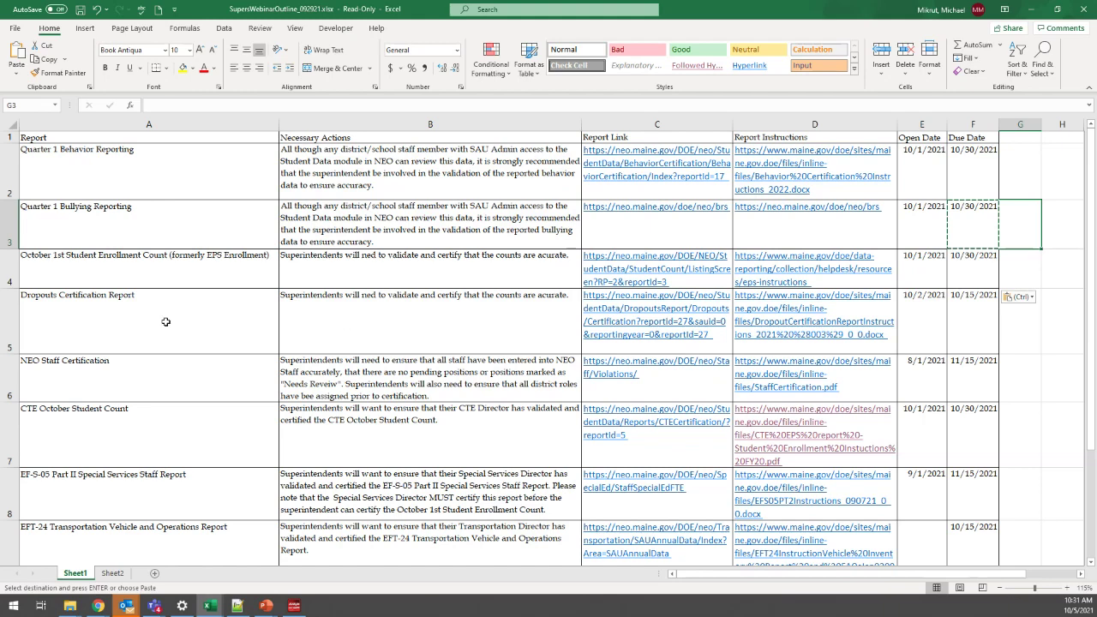
{"action": "left_click", "coordinate": [7, 368]}
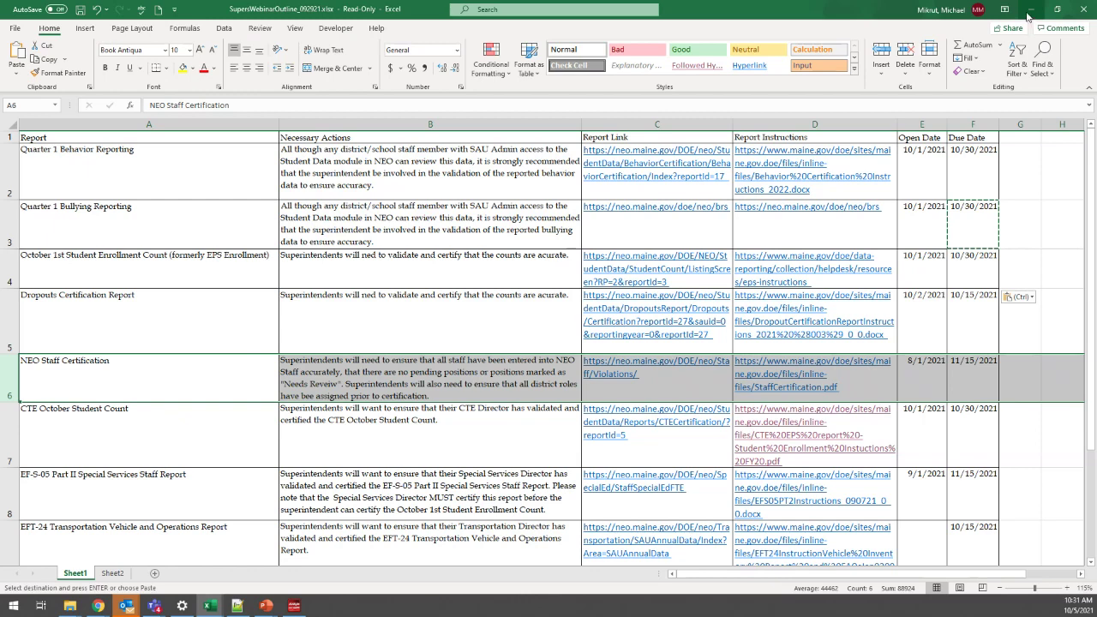
Return to the NEO reporting calendar in Chrome and open the Staff Certification report from the Current Reports
{"action": "left_click", "coordinate": [1031, 10]}
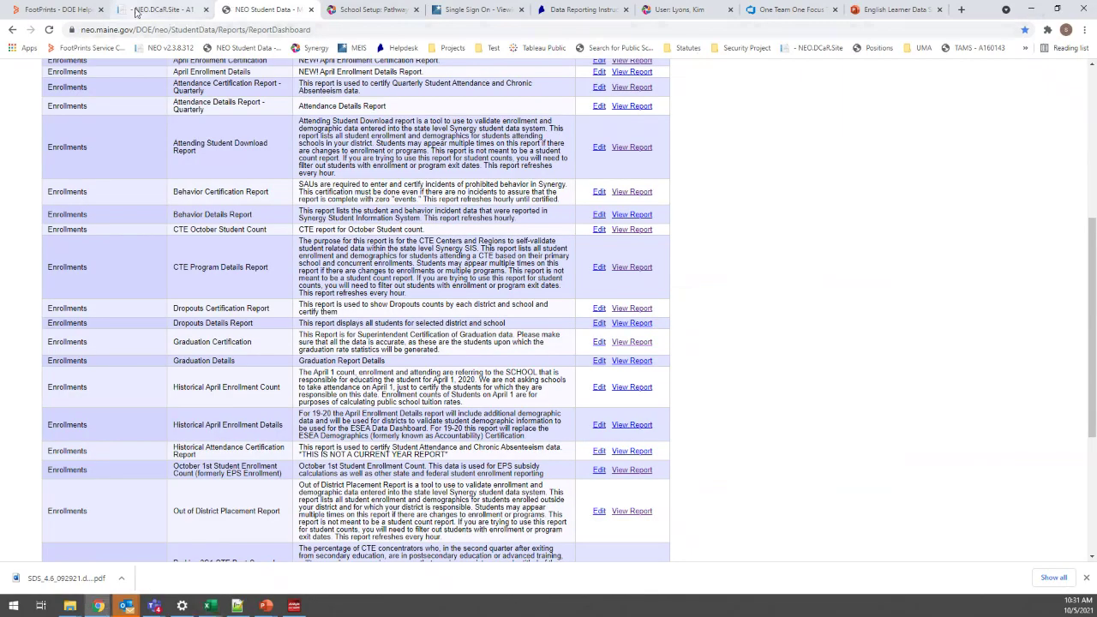
{"action": "left_click", "coordinate": [162, 10]}
{"action": "scroll", "coordinate": [207, 200], "scroll_direction": "up", "scroll_amount": 4}
{"action": "scroll", "coordinate": [308, 417], "scroll_direction": "down", "scroll_amount": 3}
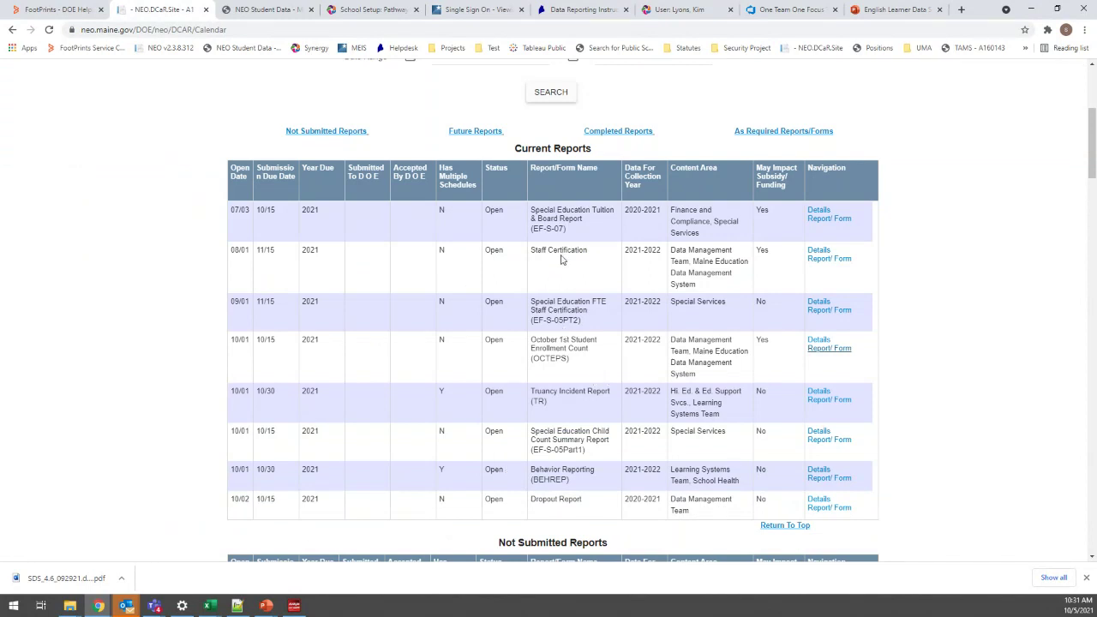
{"action": "left_click", "coordinate": [840, 260]}
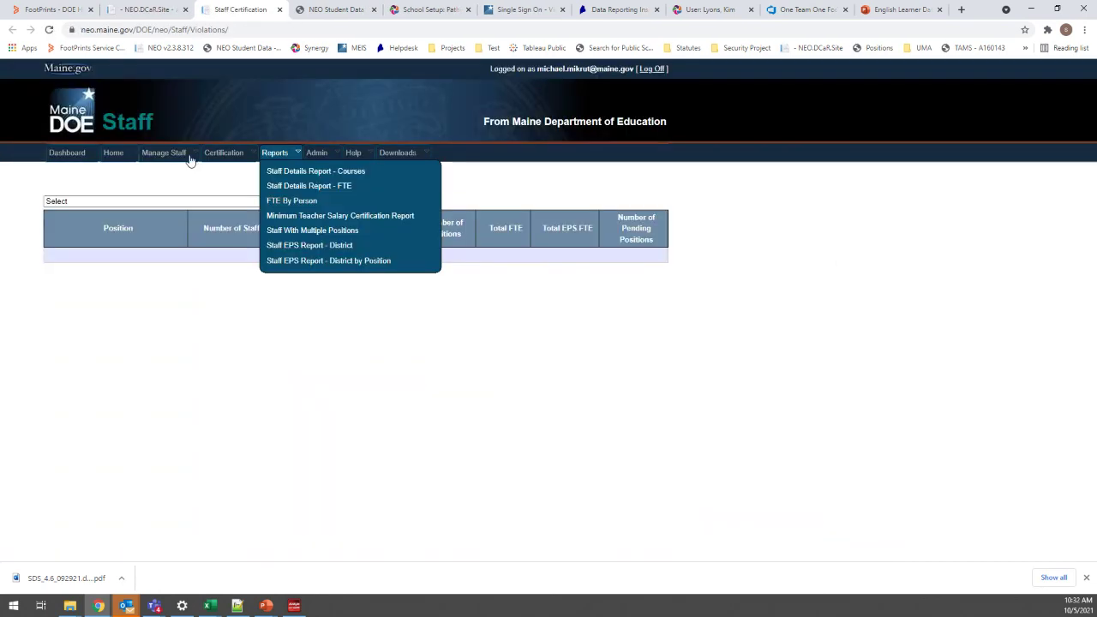
Load the SAU Staff Certification for Maine Department of Education, and keep the fiscal year on Current Fiscal year
{"action": "left_click", "coordinate": [126, 202]}
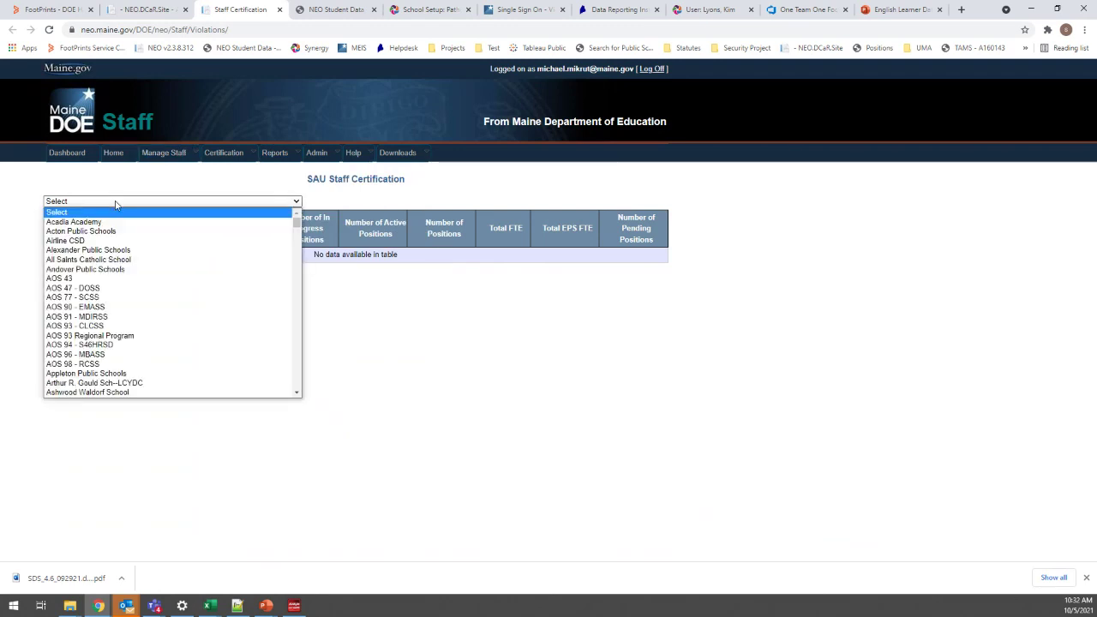
{"action": "type", "text": "maine"}
{"action": "scroll", "coordinate": [97, 289], "scroll_direction": "down", "scroll_amount": 3}
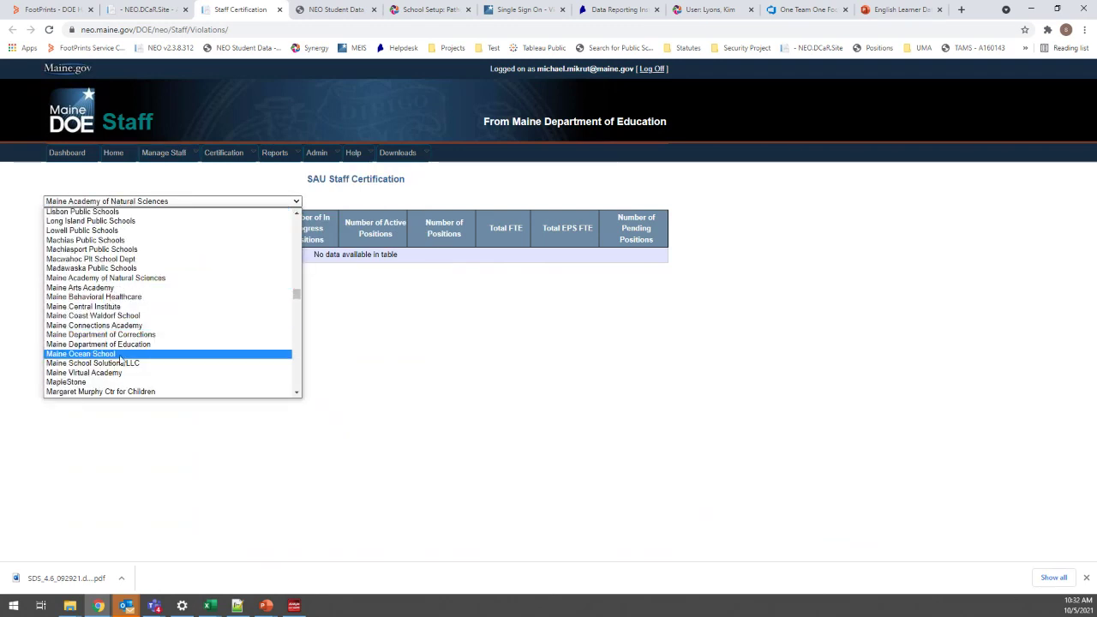
{"action": "left_click", "coordinate": [129, 344]}
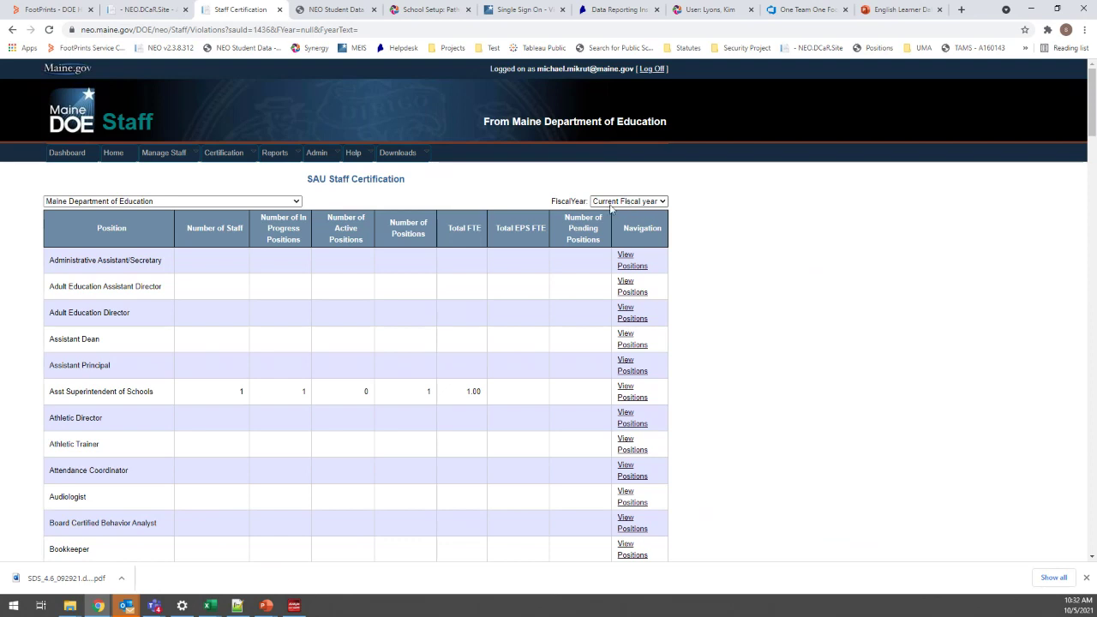
{"action": "left_click", "coordinate": [648, 202]}
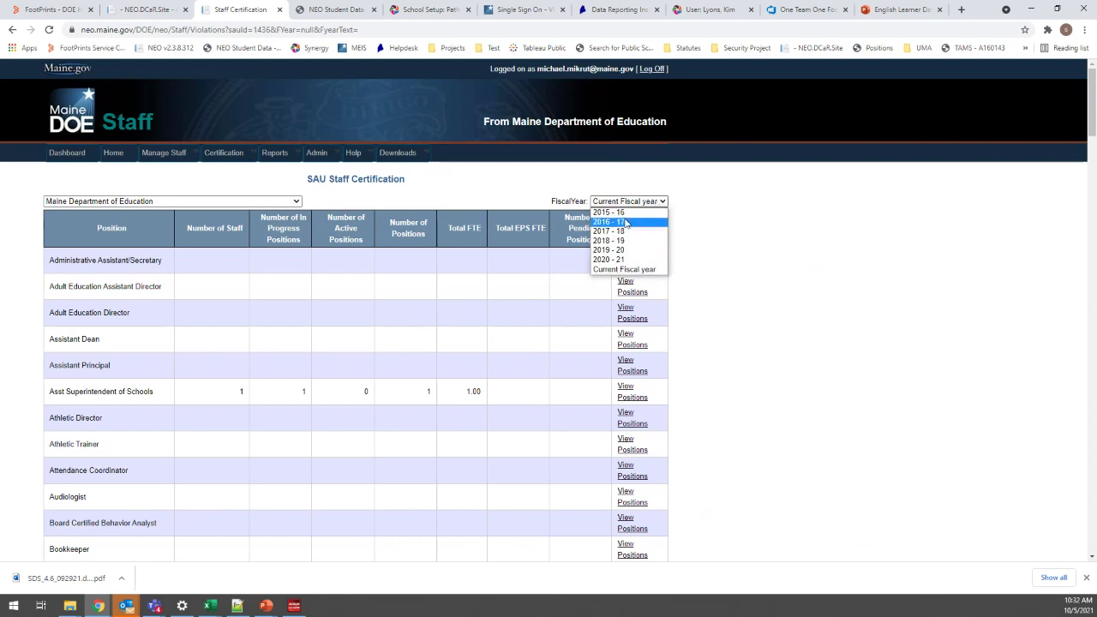
{"action": "left_click", "coordinate": [631, 271]}
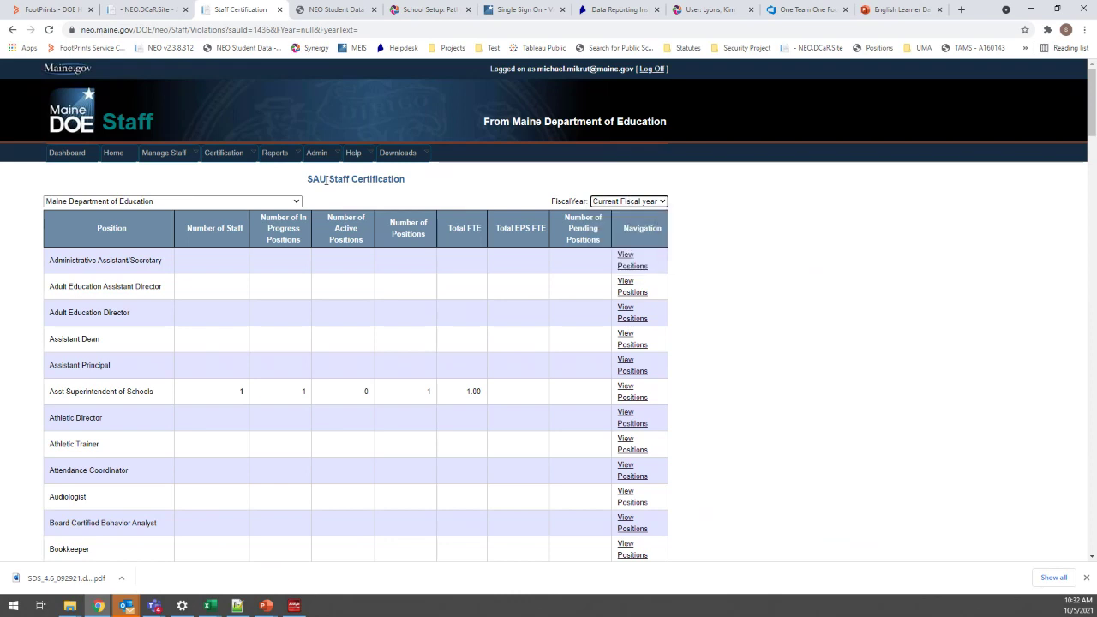
Review the staff positions down to the District Roles table, close the downloads bar, and highlight the Staff Data Specialist role
{"action": "scroll", "coordinate": [103, 273], "scroll_direction": "down", "scroll_amount": 1}
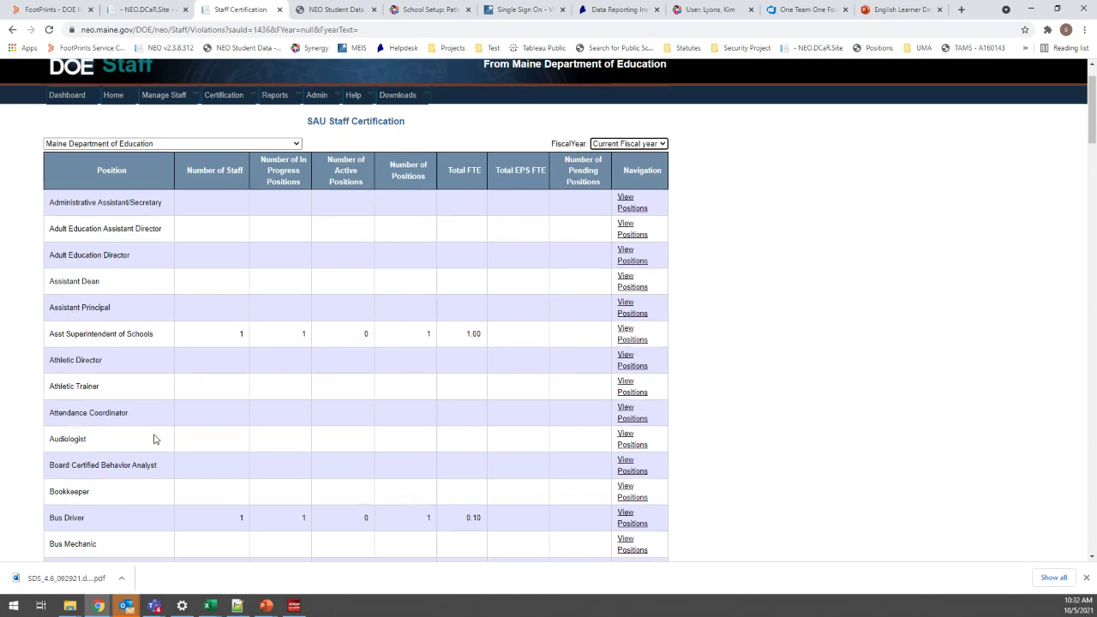
{"action": "scroll", "coordinate": [155, 414], "scroll_direction": "down", "scroll_amount": 2}
{"action": "scroll", "coordinate": [388, 385], "scroll_direction": "down", "scroll_amount": 5}
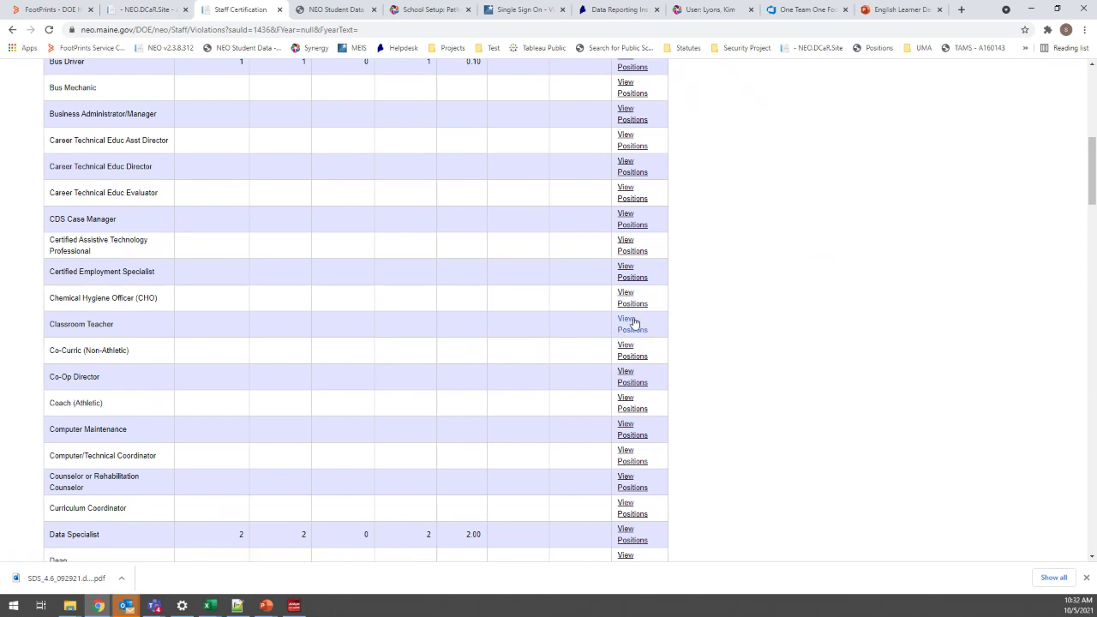
{"action": "scroll", "coordinate": [472, 452], "scroll_direction": "down", "scroll_amount": 1}
{"action": "scroll", "coordinate": [265, 424], "scroll_direction": "down", "scroll_amount": 8}
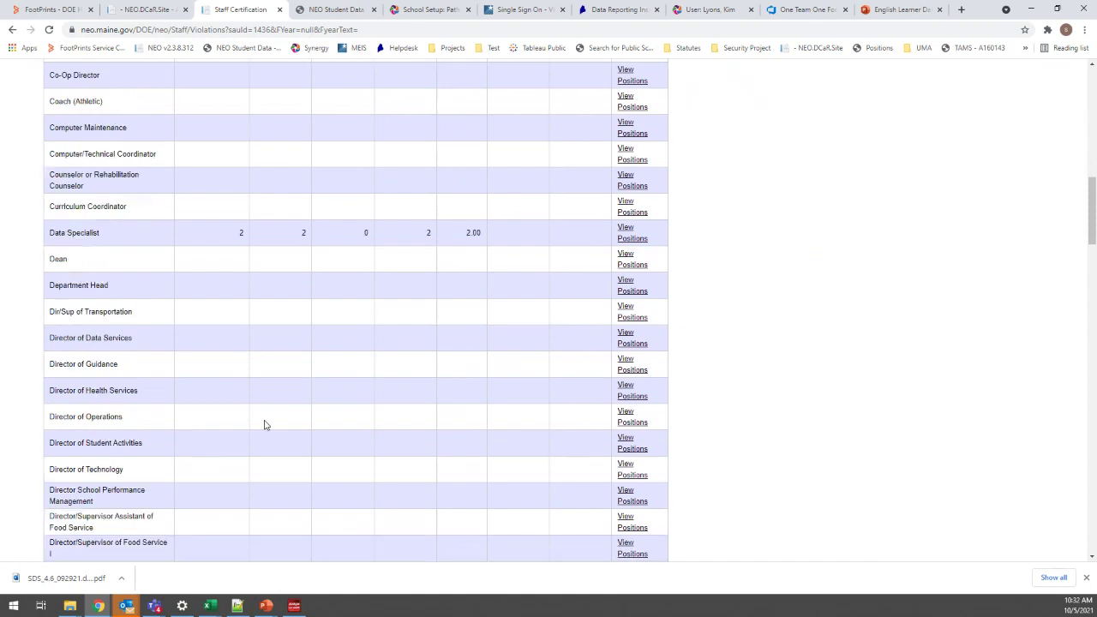
{"action": "scroll", "coordinate": [265, 424], "scroll_direction": "down", "scroll_amount": 20}
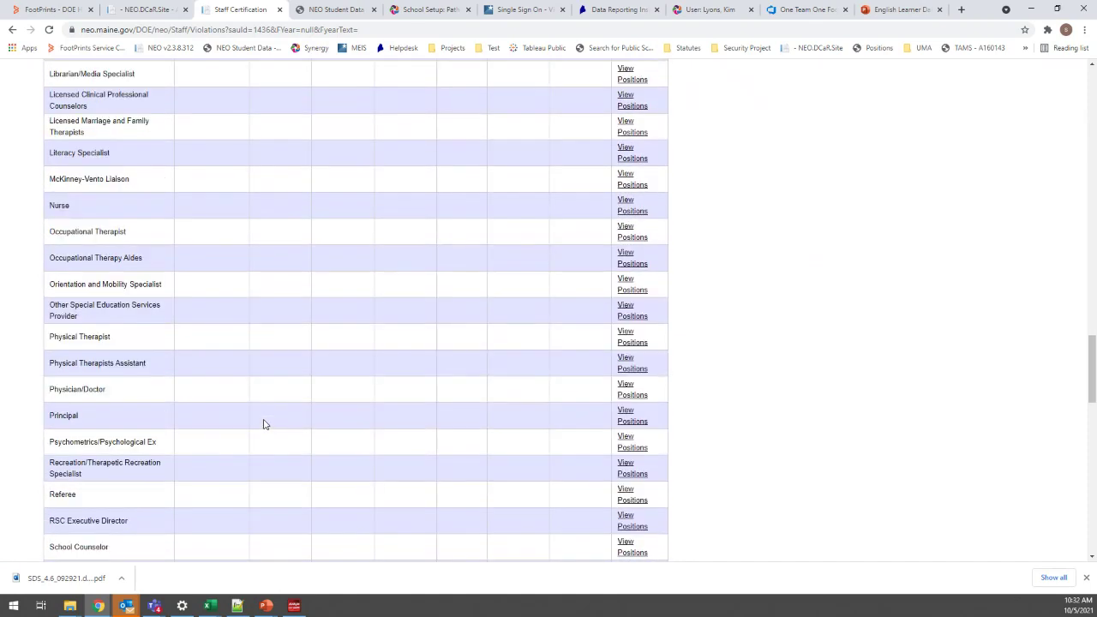
{"action": "scroll", "coordinate": [265, 423], "scroll_direction": "down", "scroll_amount": 6}
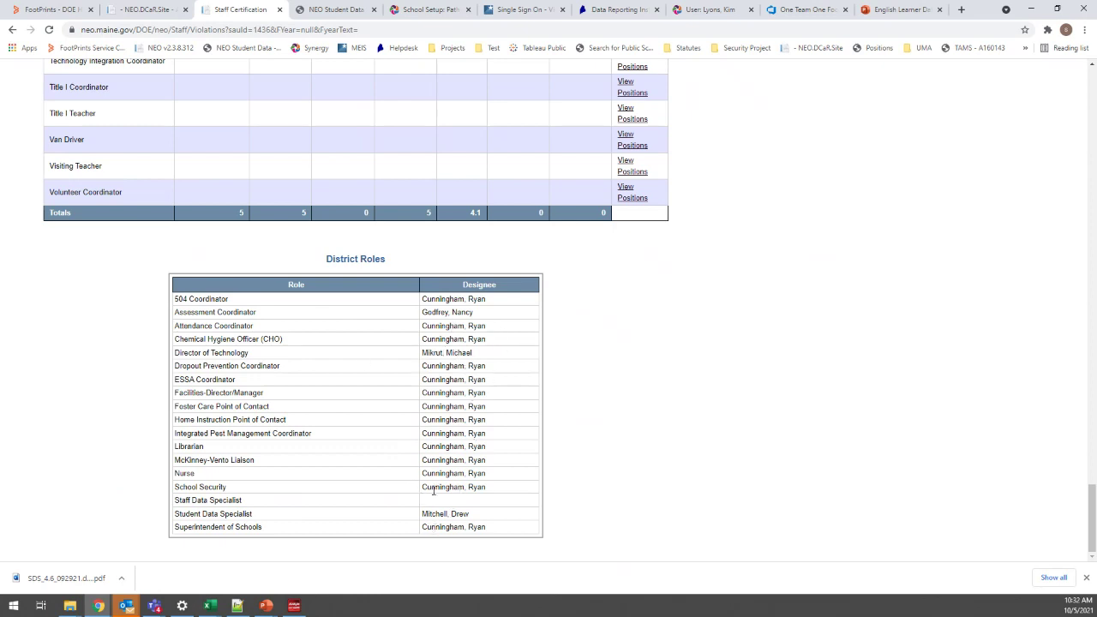
{"action": "left_click", "coordinate": [1086, 577]}
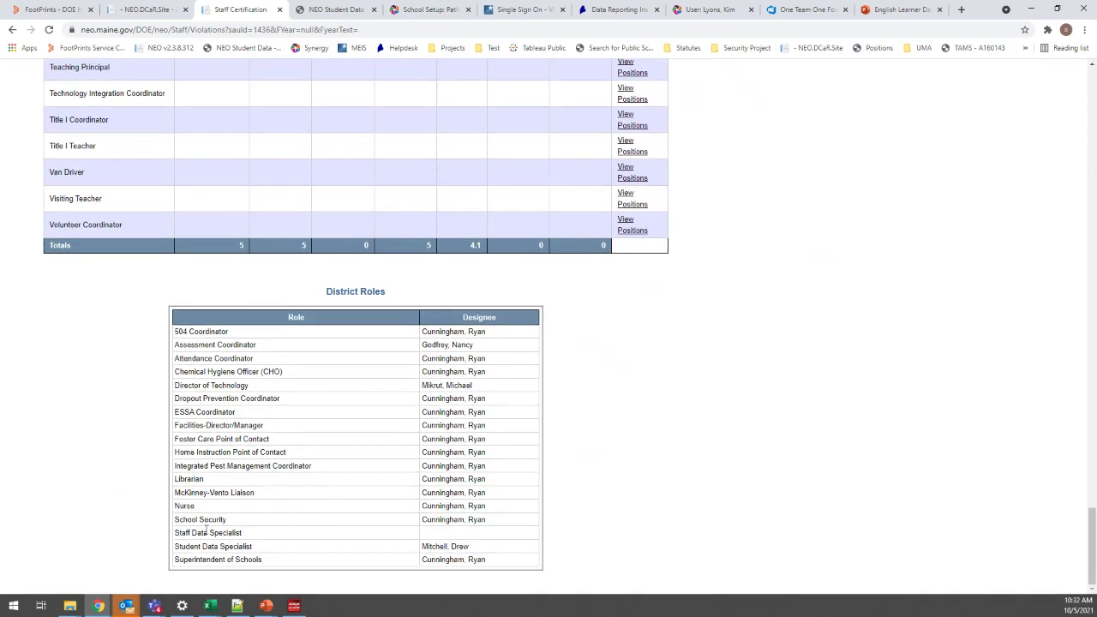
{"action": "left_click_drag", "start_coordinate": [174, 532], "coordinate": [241, 533]}
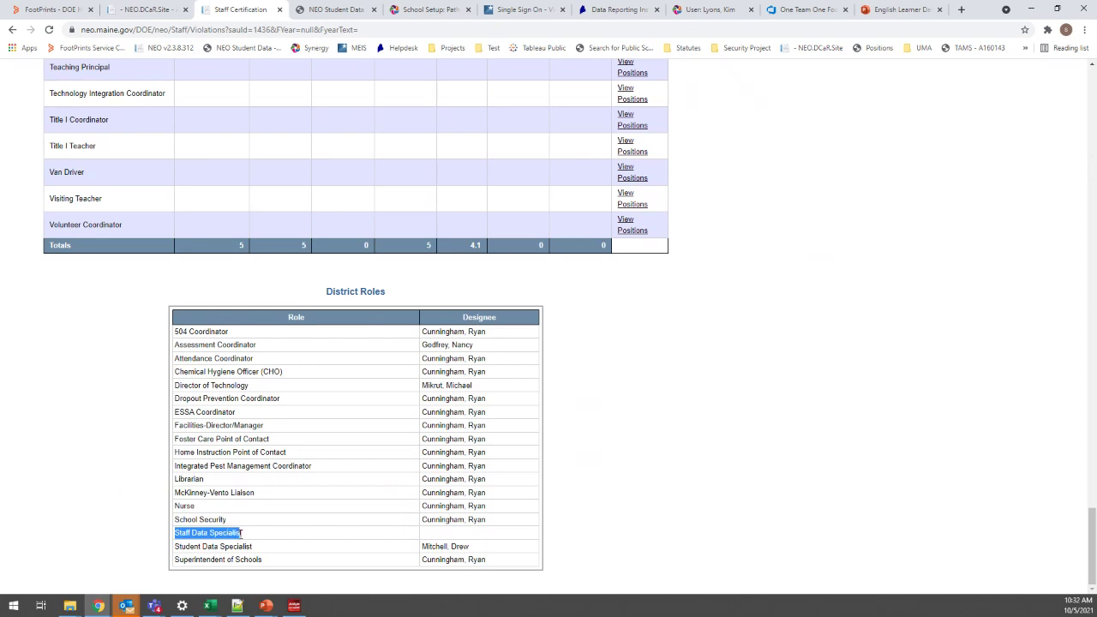
Highlight the Student Data Specialist role in the District Roles table and clear the highlight
{"action": "left_click", "coordinate": [126, 459]}
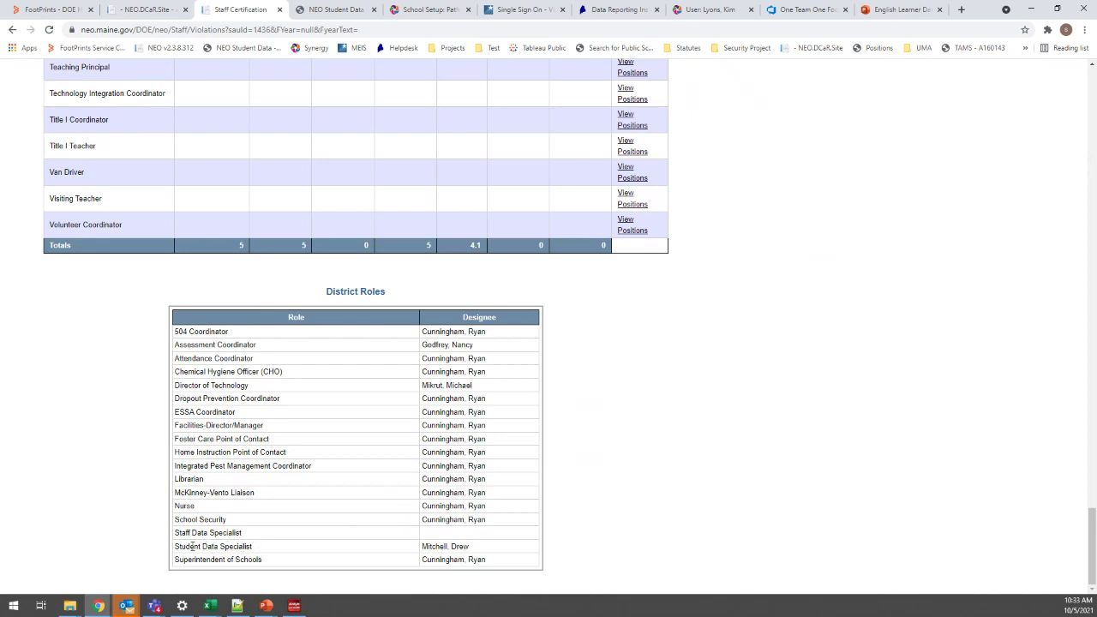
{"action": "left_click_drag", "start_coordinate": [175, 546], "coordinate": [251, 547]}
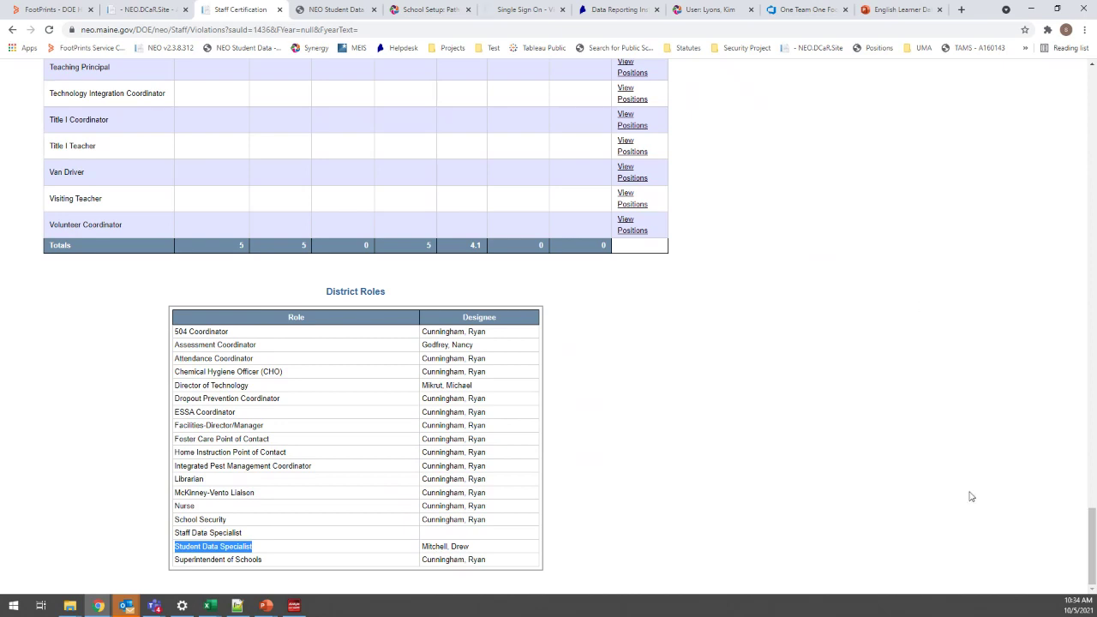
{"action": "left_click", "coordinate": [780, 450]}
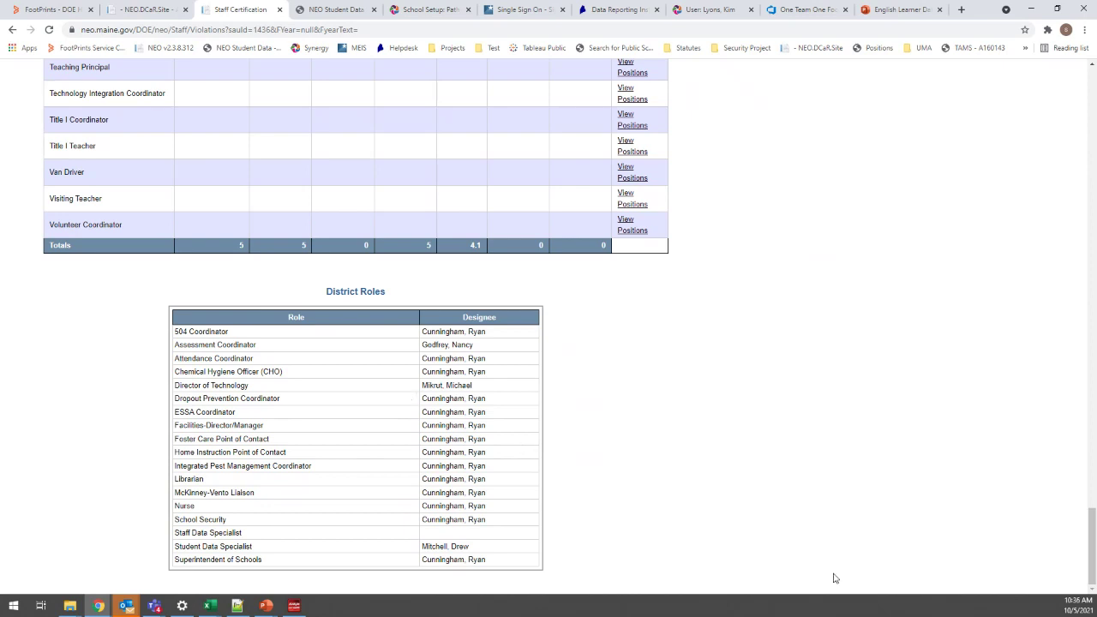
Revisit the start of the SAU Staff Certification page and highlight the Staff Data Specialist role in the District Roles table
{"action": "left_click_drag", "start_coordinate": [1094, 541], "coordinate": [1089, 77]}
{"action": "mouse_move", "coordinate": [165, 163]}
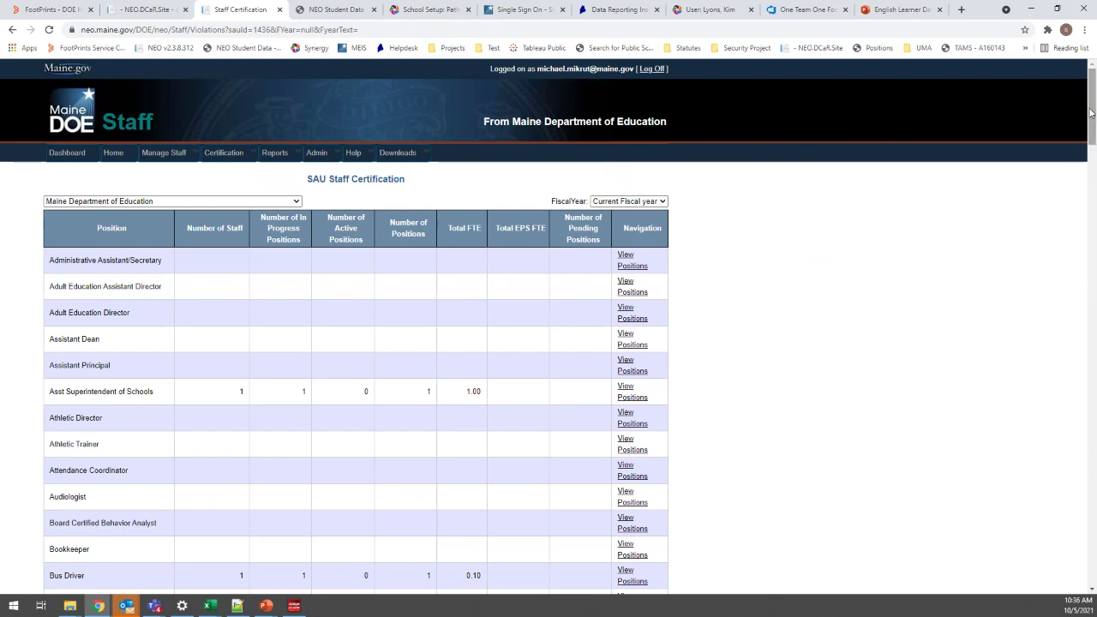
{"action": "left_click_drag", "start_coordinate": [1091, 113], "coordinate": [1056, 569]}
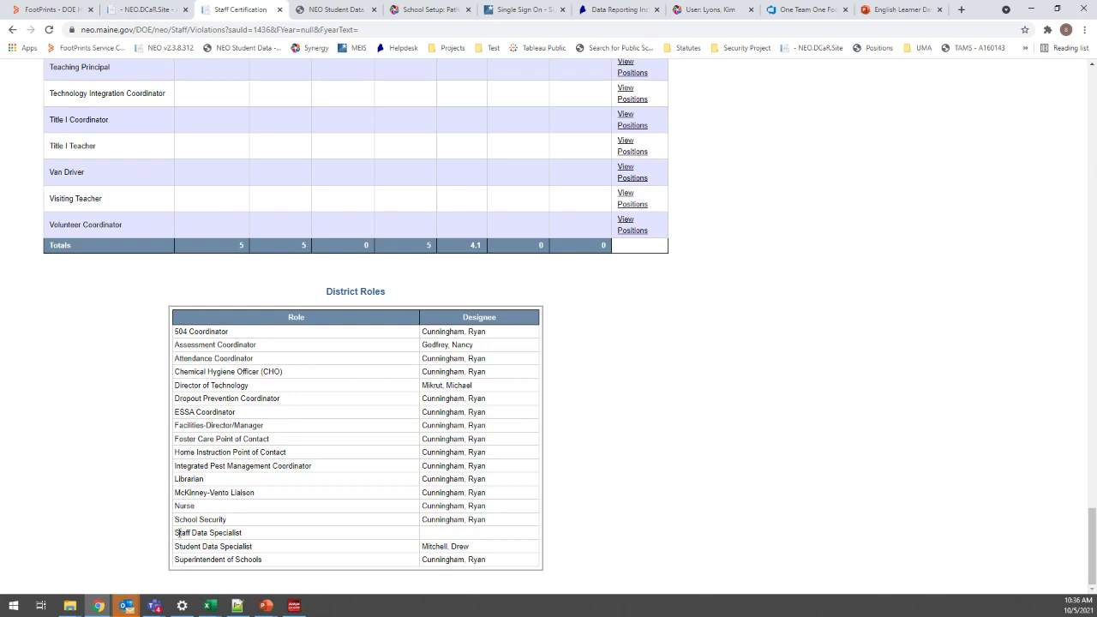
{"action": "left_click_drag", "start_coordinate": [175, 532], "coordinate": [243, 534]}
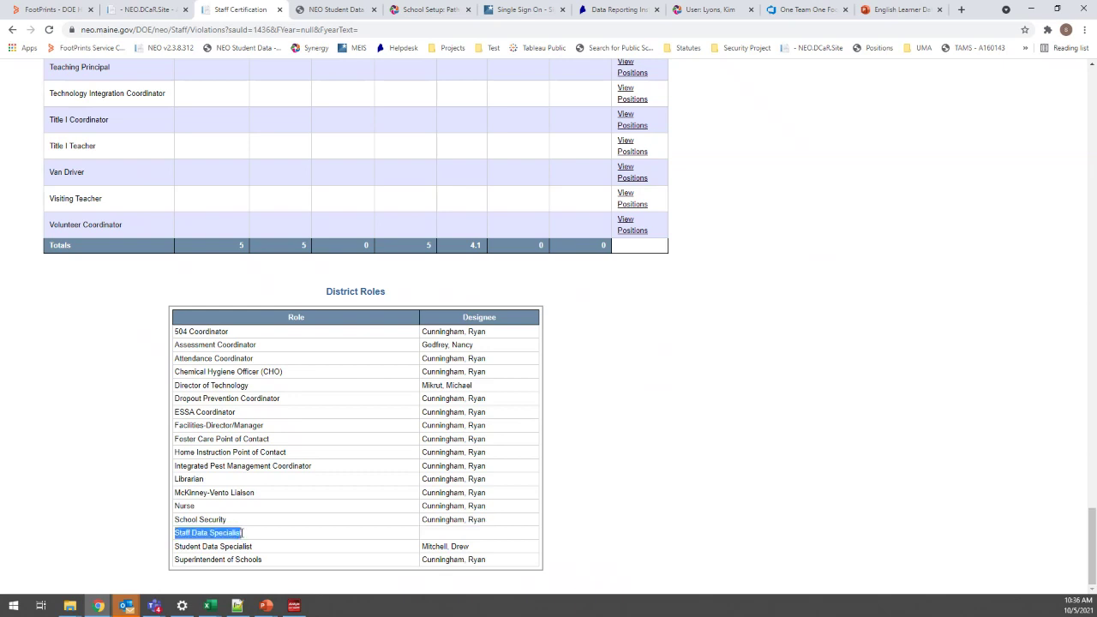
{"action": "left_click", "coordinate": [514, 540]}
Open the SAU Search for staff members and list the staff of Maine Department of Education
{"action": "scroll", "coordinate": [617, 382], "scroll_direction": "up", "scroll_amount": 15}
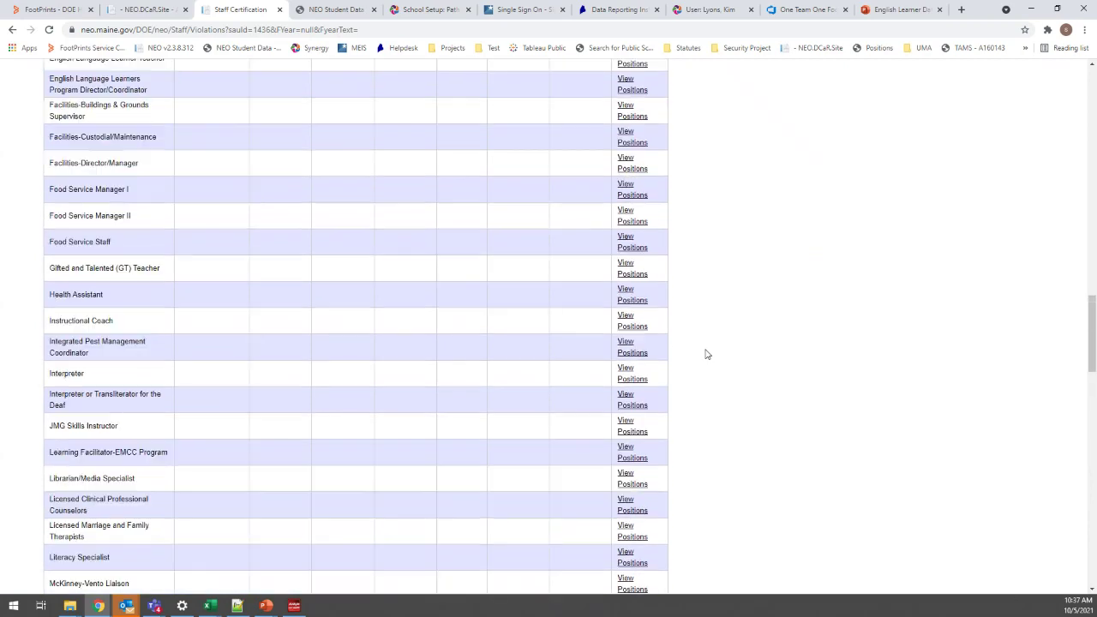
{"action": "scroll", "coordinate": [707, 354], "scroll_direction": "up", "scroll_amount": 15}
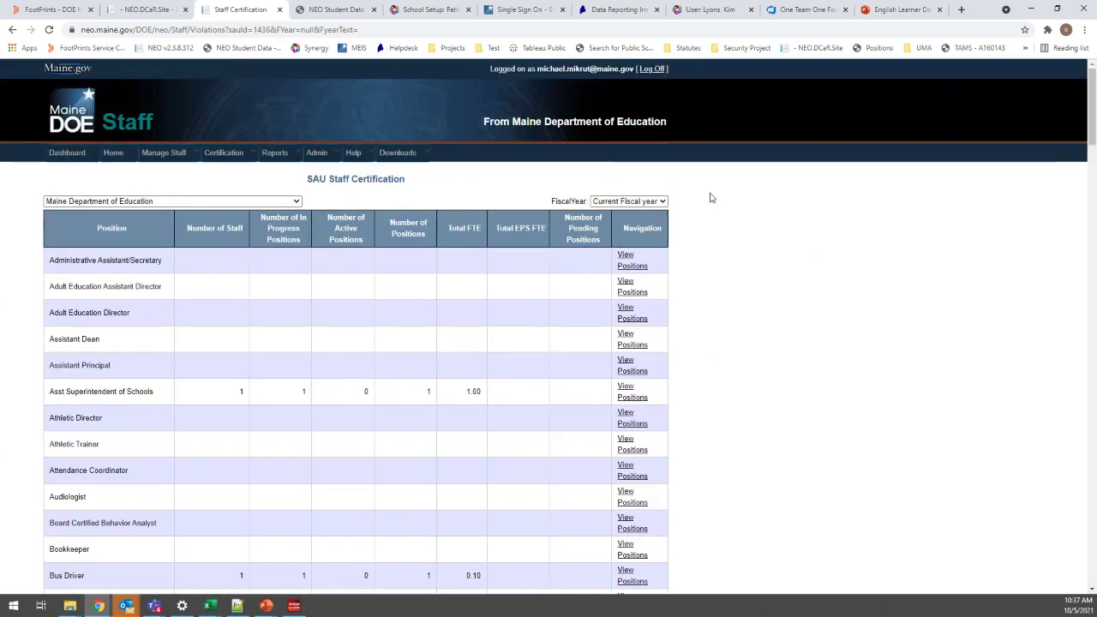
{"action": "mouse_move", "coordinate": [184, 157]}
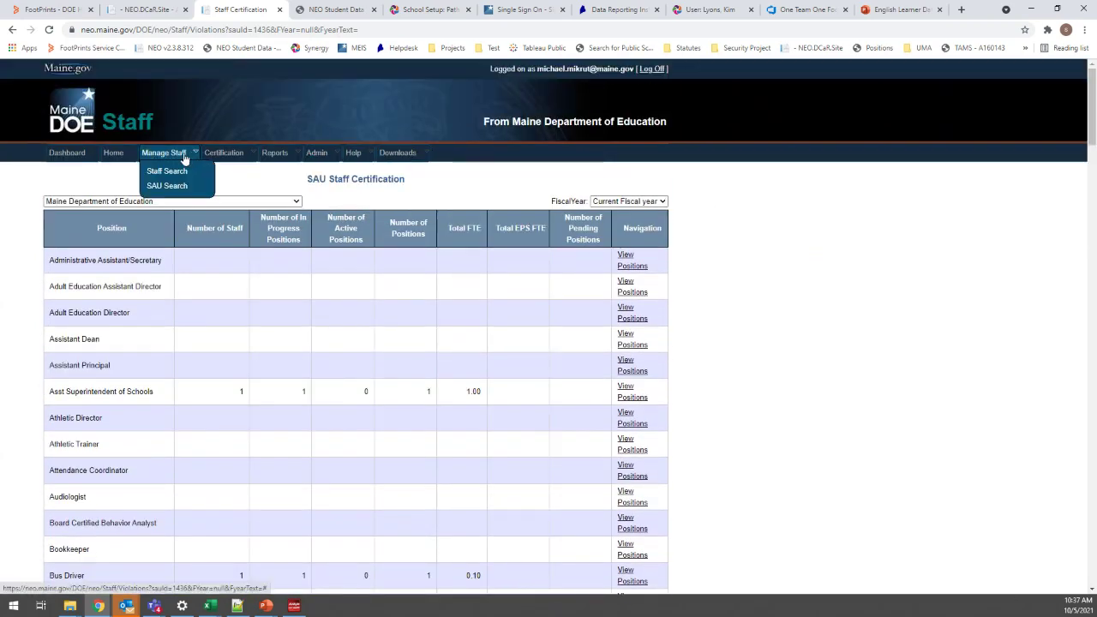
{"action": "left_click", "coordinate": [179, 187]}
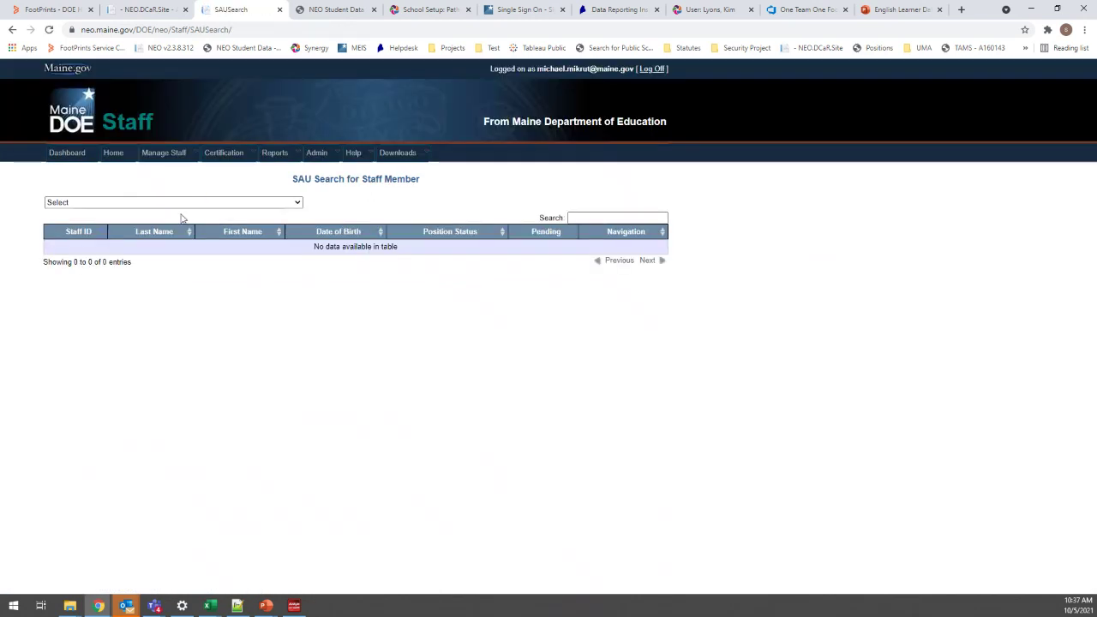
{"action": "left_click", "coordinate": [188, 204]}
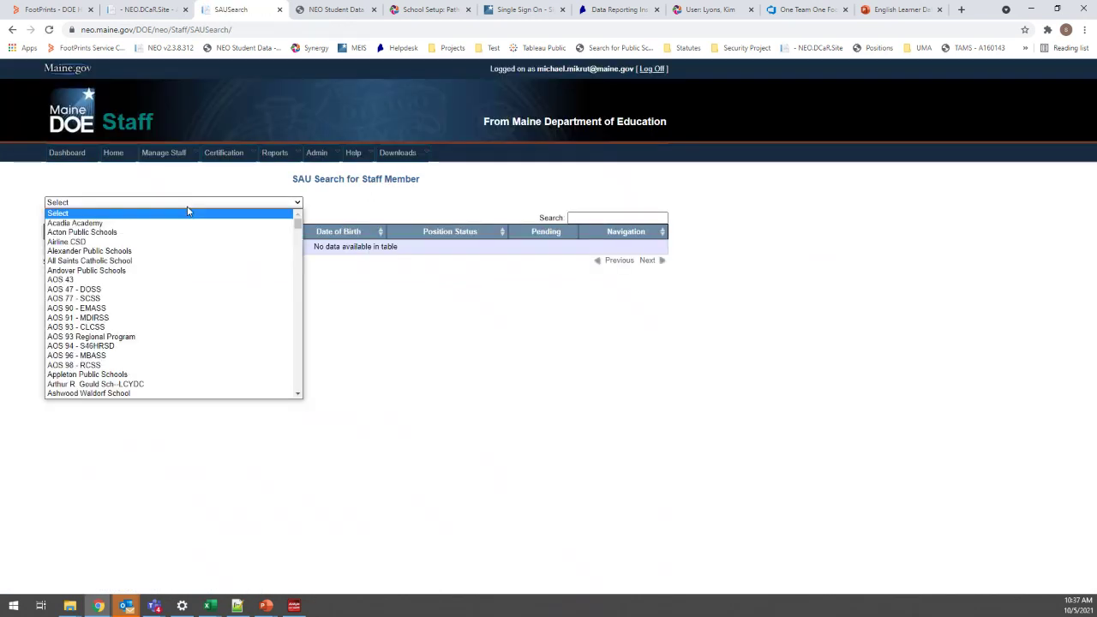
{"action": "type", "text": "maine c"}
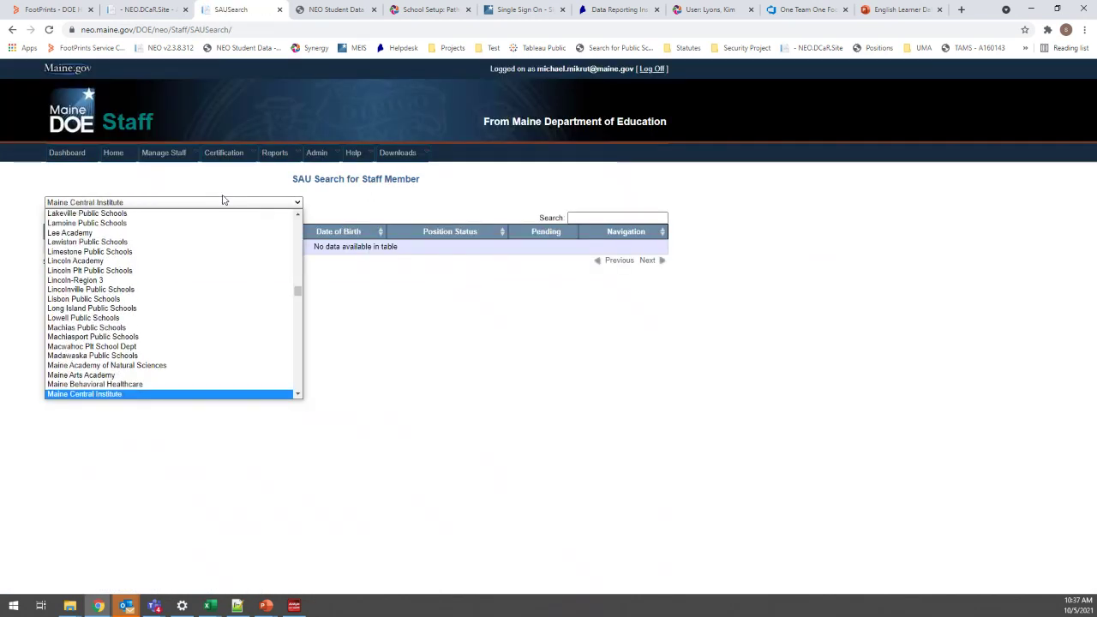
{"action": "key", "text": "Down"}
{"action": "key", "text": "Down"}
{"action": "key", "text": "Down"}
{"action": "key", "text": "Down"}
{"action": "key", "text": "Up"}
{"action": "key", "text": "Down"}
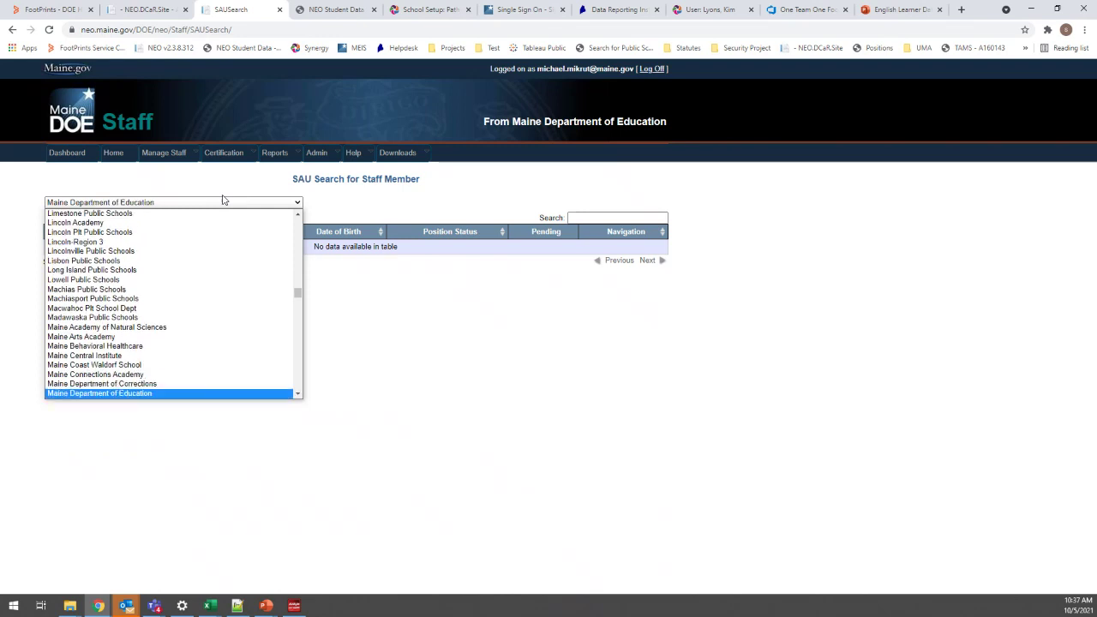
{"action": "key", "text": "Return"}
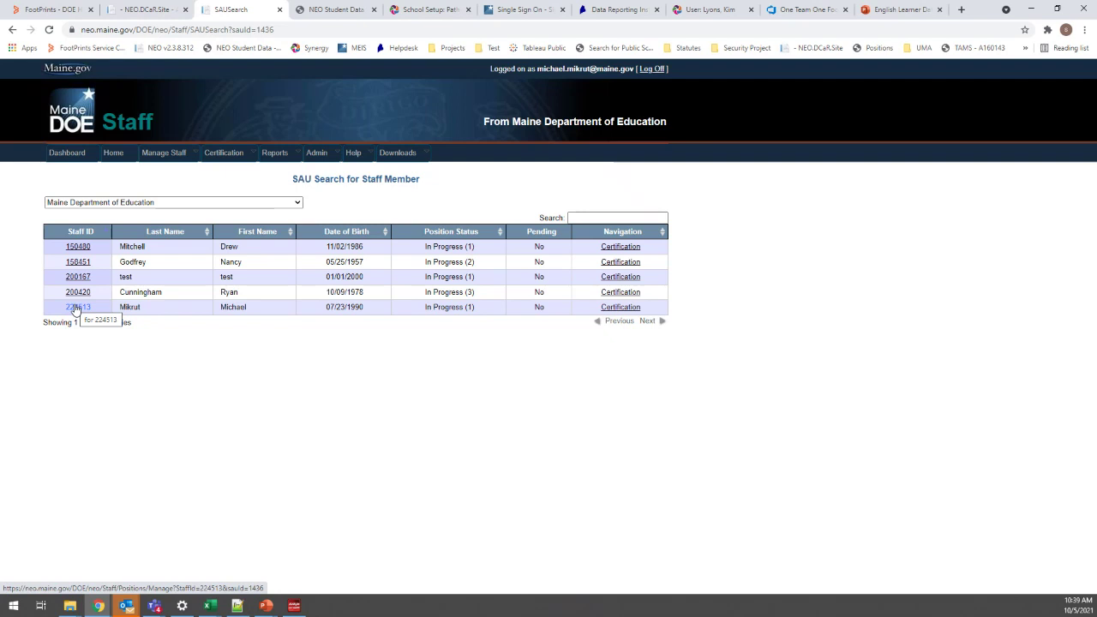
Open the Staff Details Report - Courses and load it for Maine Department of Education
{"action": "mouse_move", "coordinate": [283, 154]}
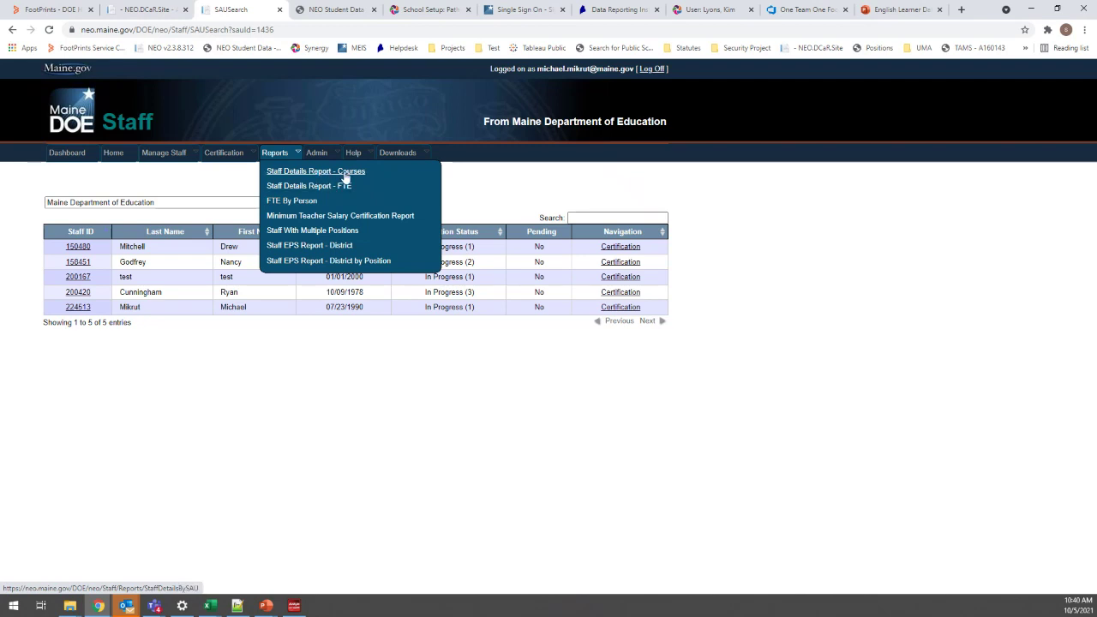
{"action": "left_click", "coordinate": [350, 171]}
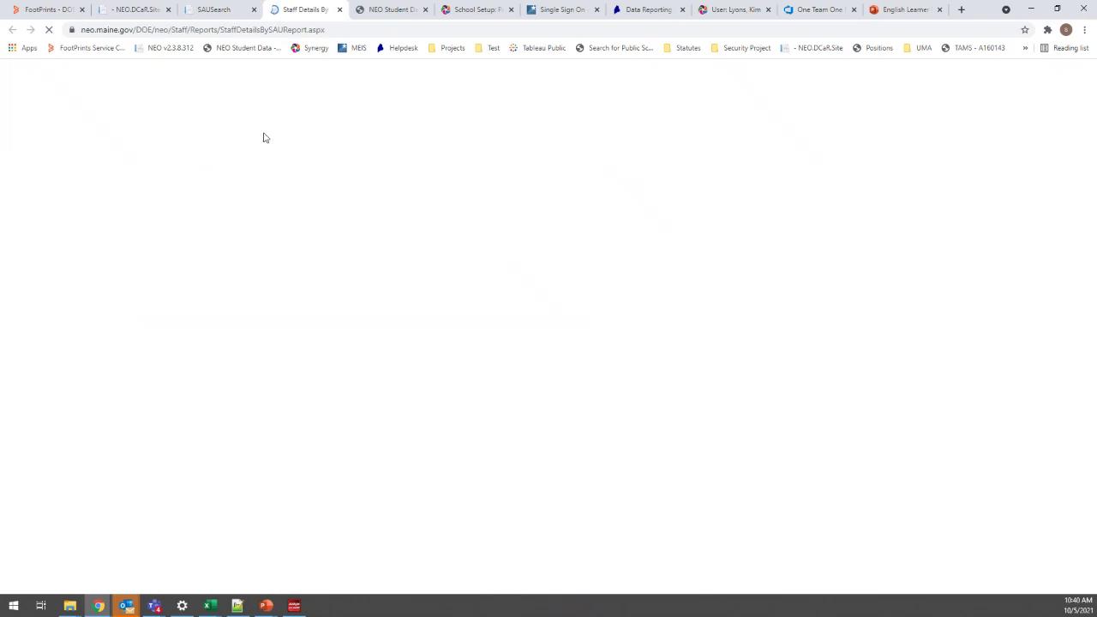
{"action": "left_click", "coordinate": [239, 203]}
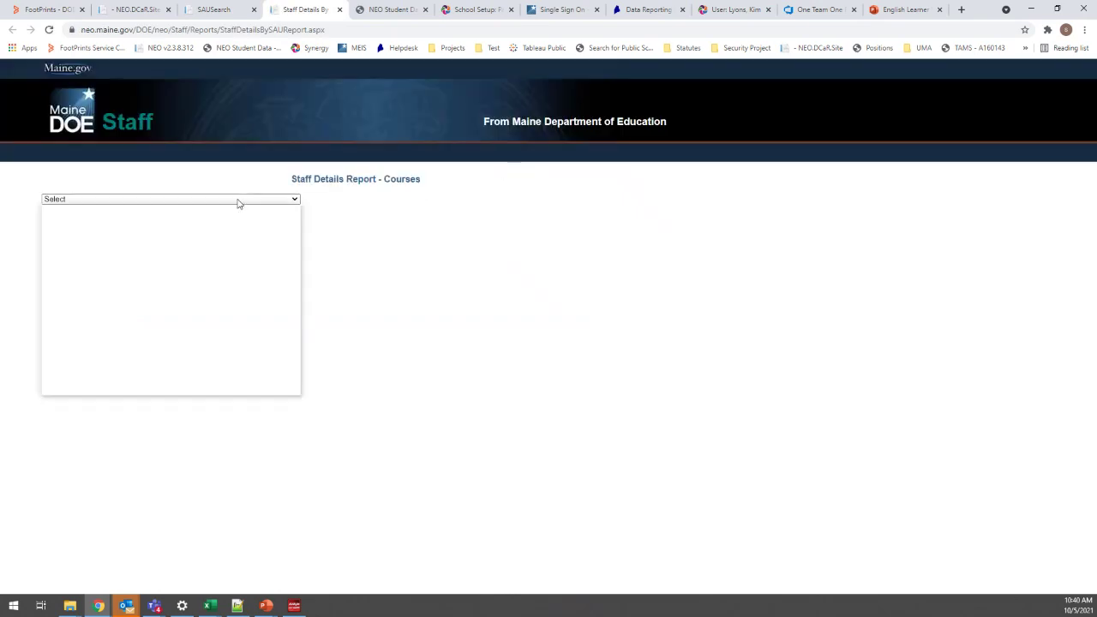
{"action": "type", "text": "ms"}
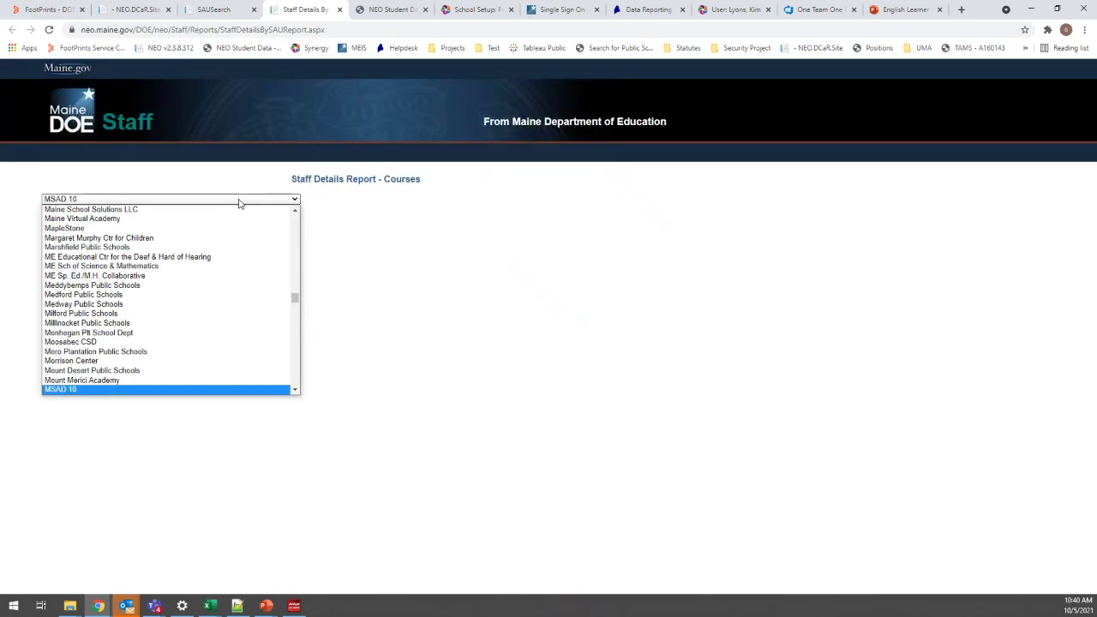
{"action": "type", "text": "mai"}
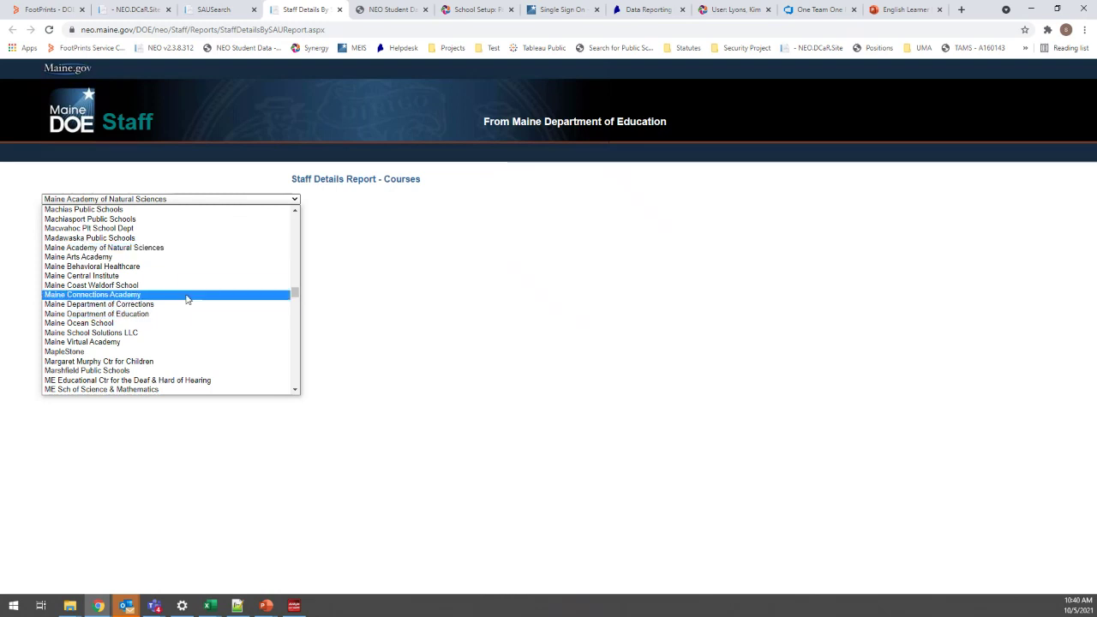
{"action": "left_click", "coordinate": [141, 316]}
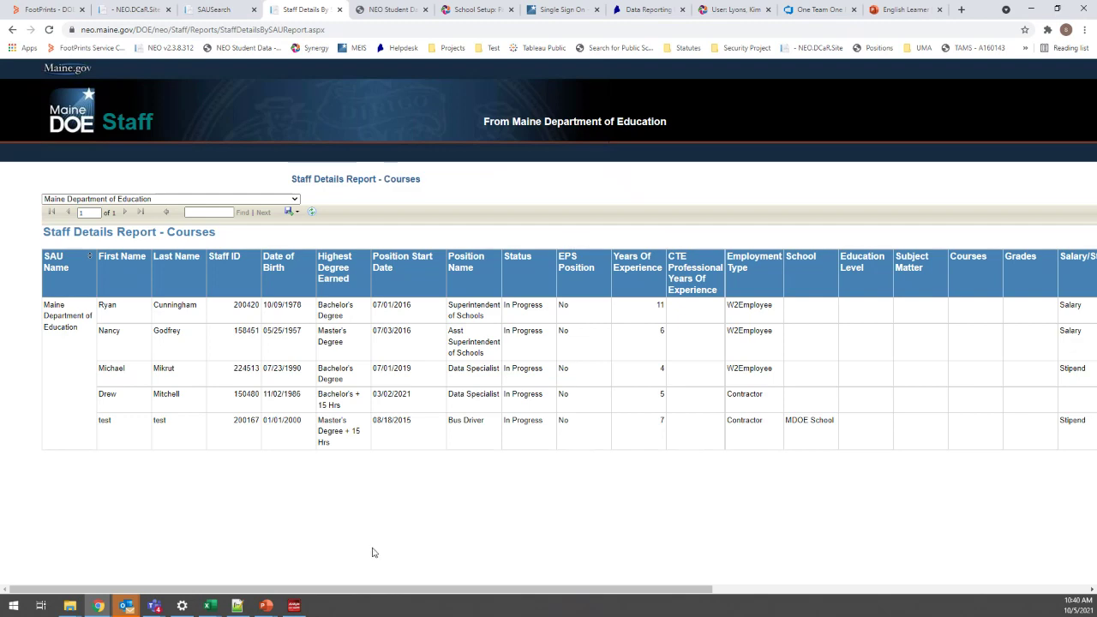
Examine the report's columns across to Needs Review and return to the SAU Name column
{"action": "left_click_drag", "start_coordinate": [335, 591], "coordinate": [827, 571]}
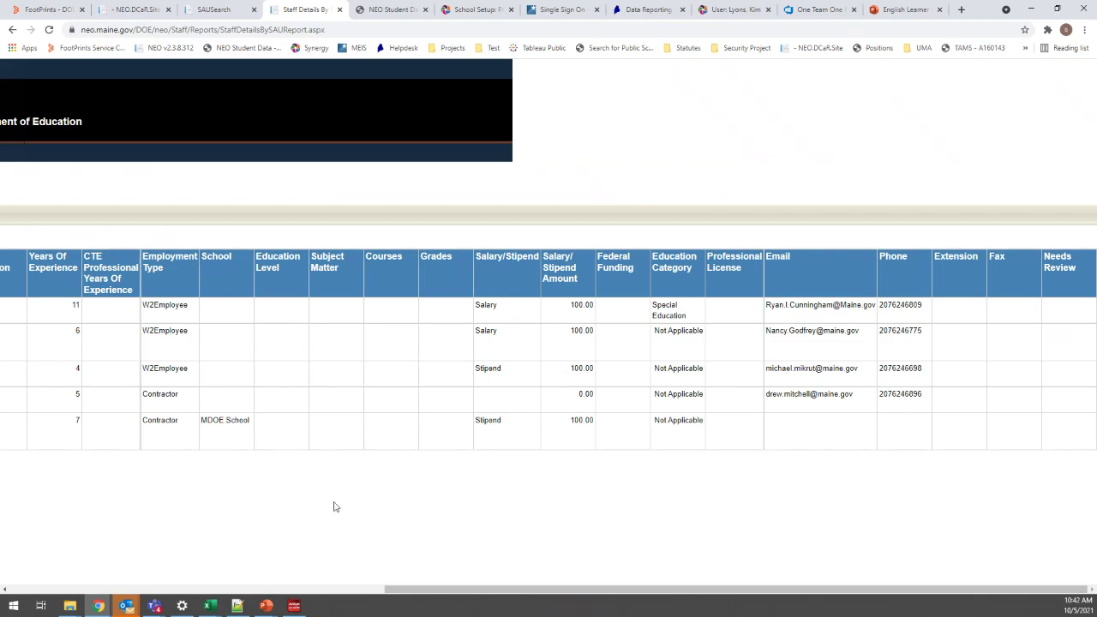
{"action": "left_click_drag", "start_coordinate": [387, 589], "coordinate": [20, 591]}
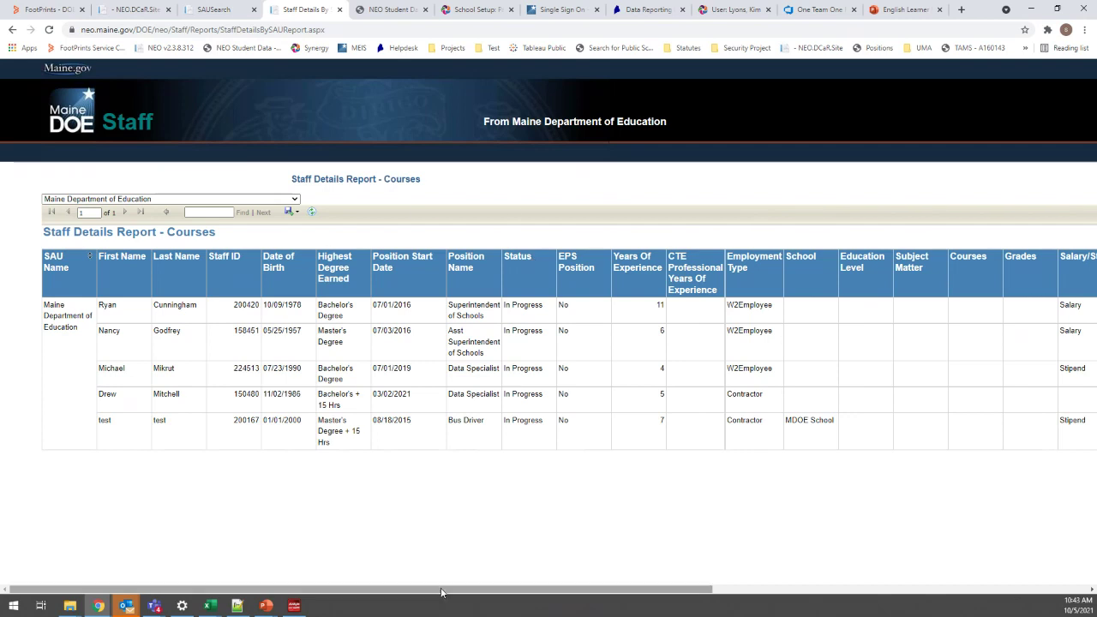
{"action": "mouse_move", "coordinate": [442, 593]}
{"action": "left_mouse_down"}
{"action": "mouse_move", "coordinate": [854, 578]}
{"action": "mouse_move", "coordinate": [426, 597]}
{"action": "left_mouse_up"}
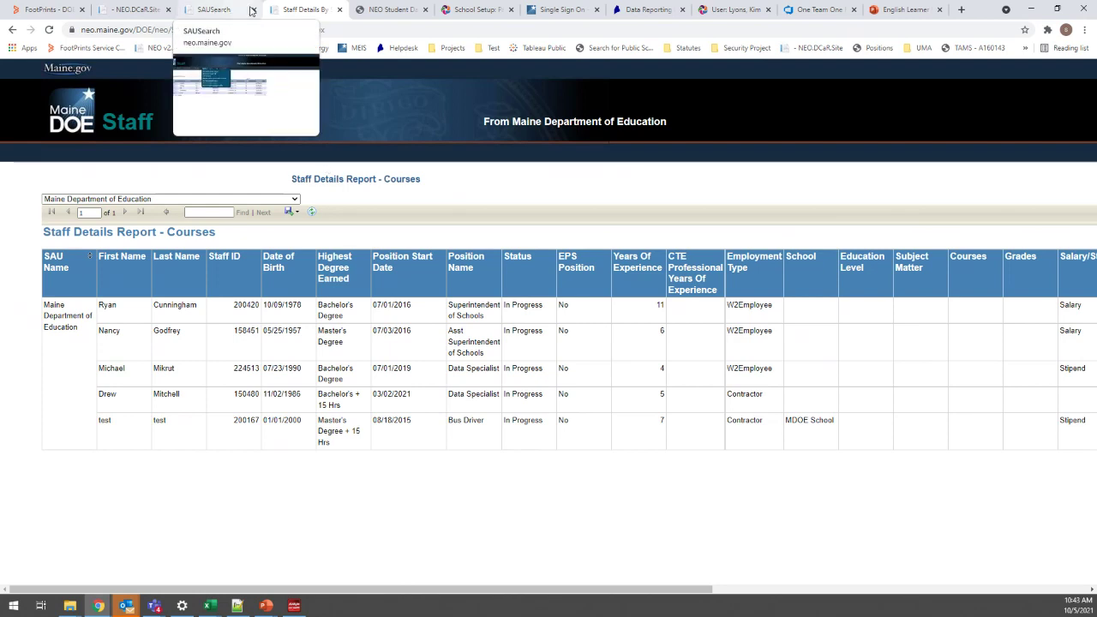
Switch to the SupersWebinarOutline_092921.xlsx workbook in Excel and highlight the EF-S-05 Part II row, followed by the CTE October Student Count row
{"action": "left_click", "coordinate": [214, 9]}
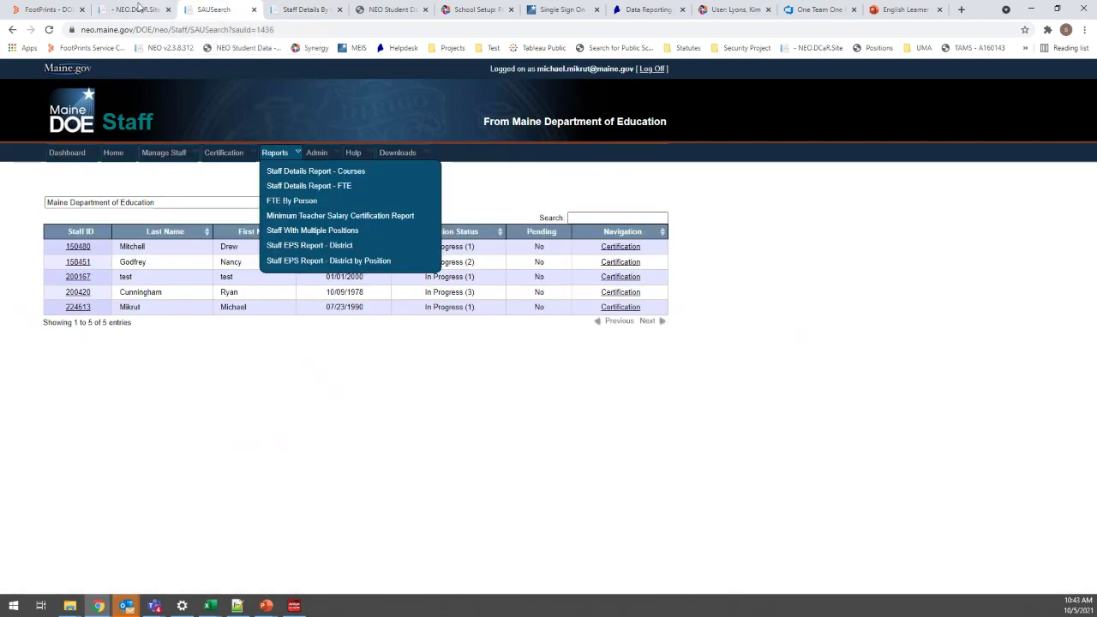
{"action": "left_click", "coordinate": [135, 10]}
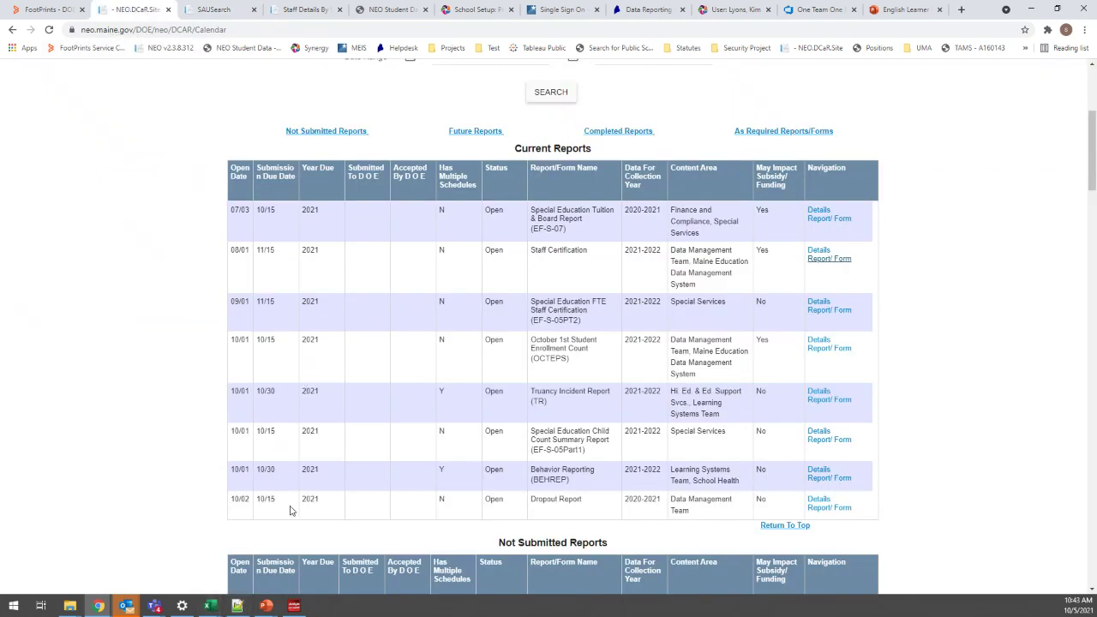
{"action": "mouse_move", "coordinate": [203, 607]}
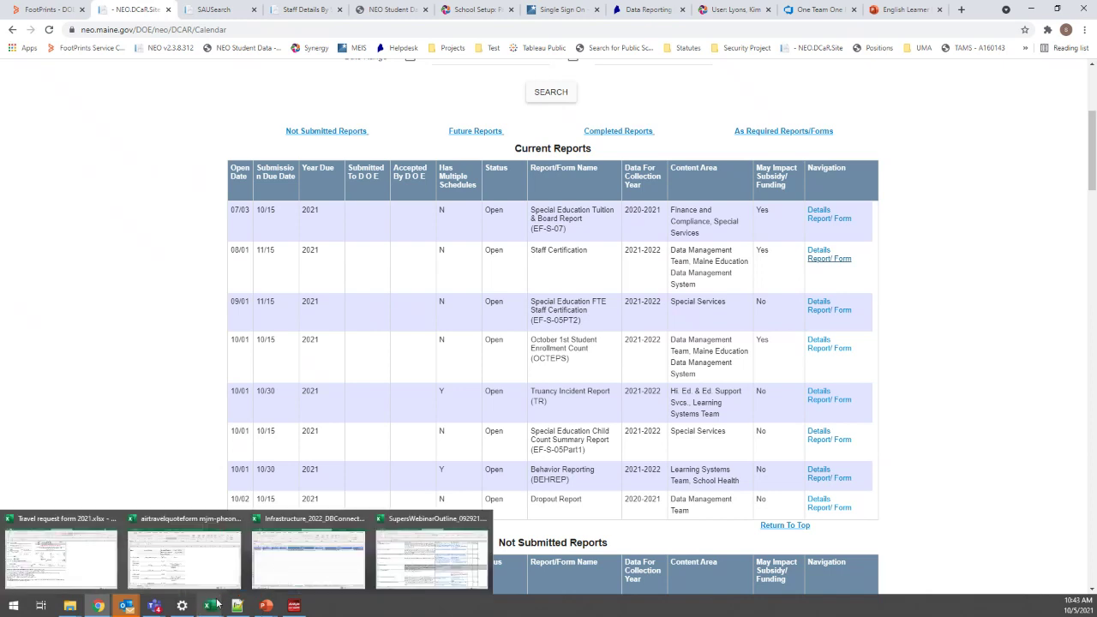
{"action": "left_click", "coordinate": [469, 554]}
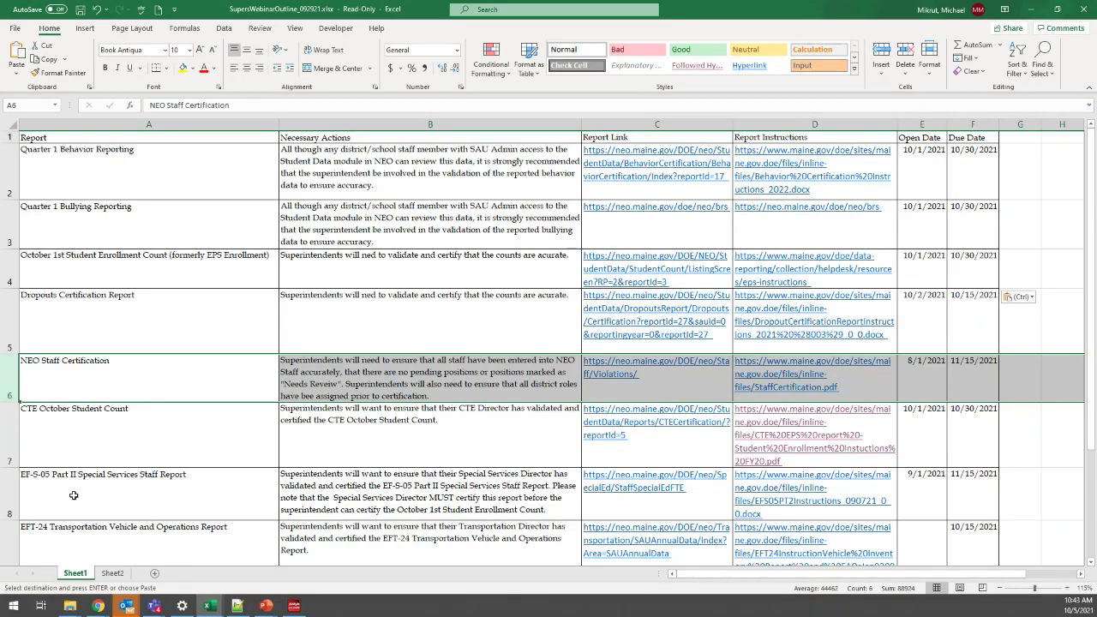
{"action": "left_click", "coordinate": [10, 488]}
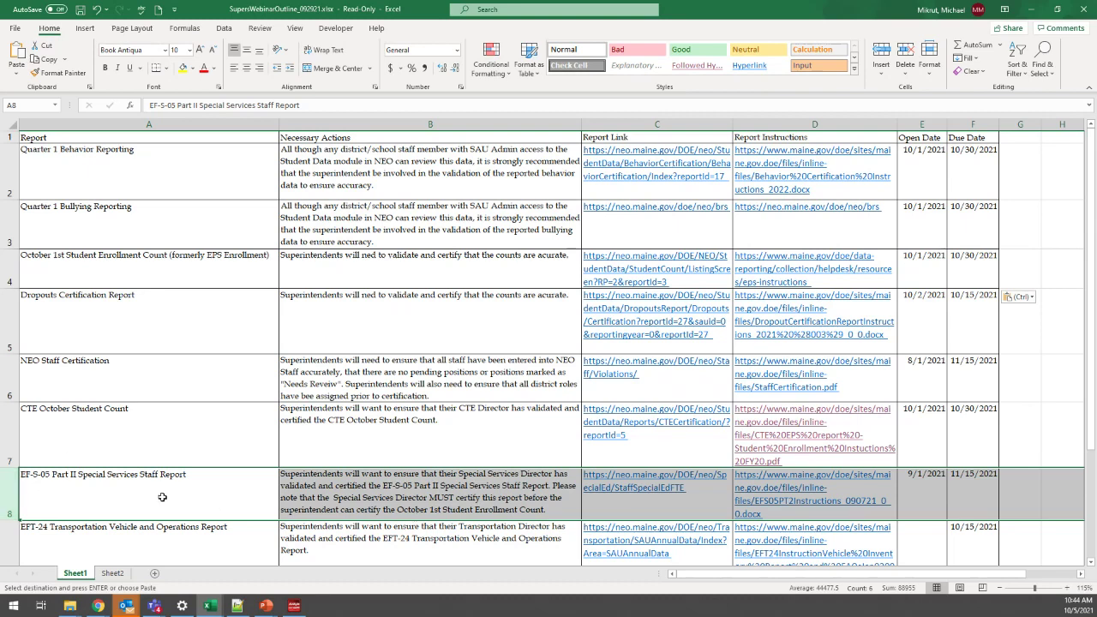
{"action": "left_click", "coordinate": [7, 422]}
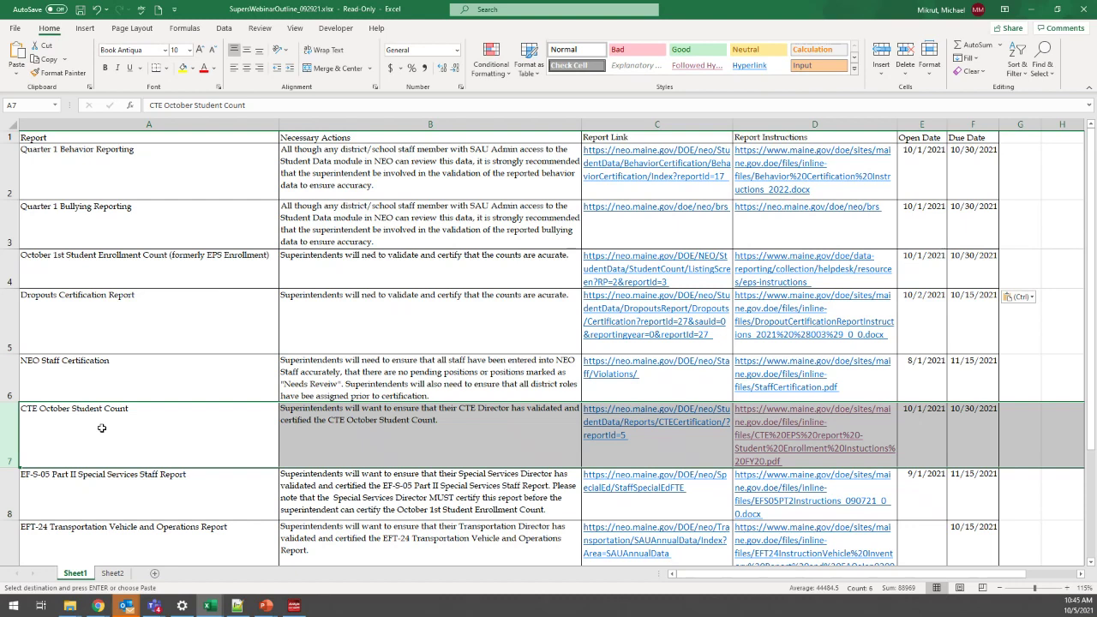
Return to NEO in Chrome, open the Student Data Reports Dashboard and highlight the CTE October Student Count report
{"action": "left_click", "coordinate": [1031, 13]}
{"action": "scroll", "coordinate": [269, 214], "scroll_direction": "up", "scroll_amount": 4}
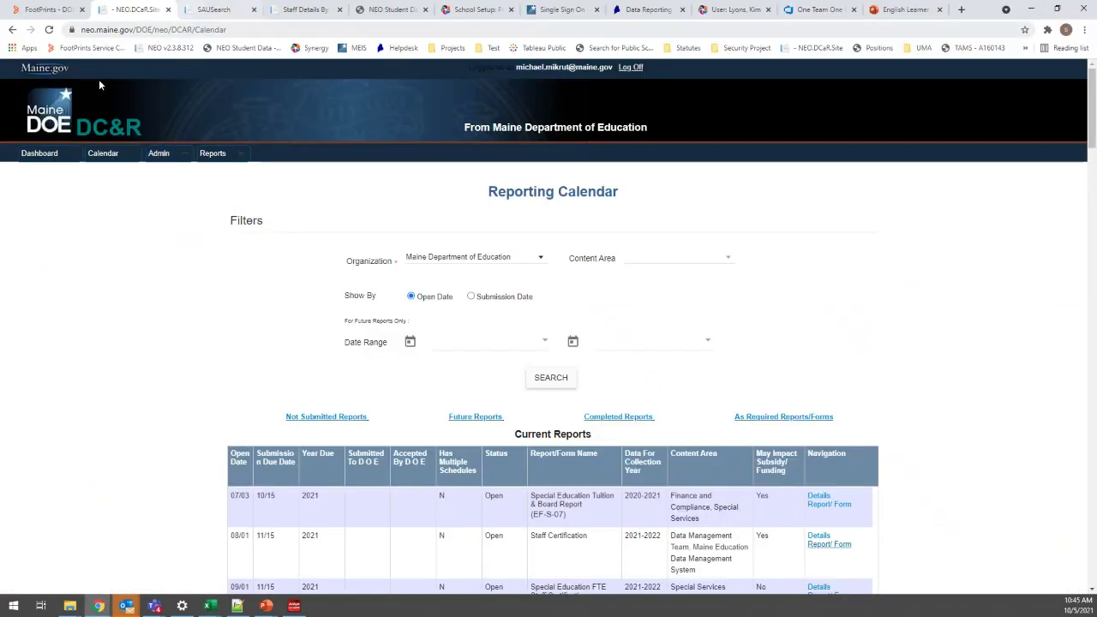
{"action": "left_click", "coordinate": [54, 158]}
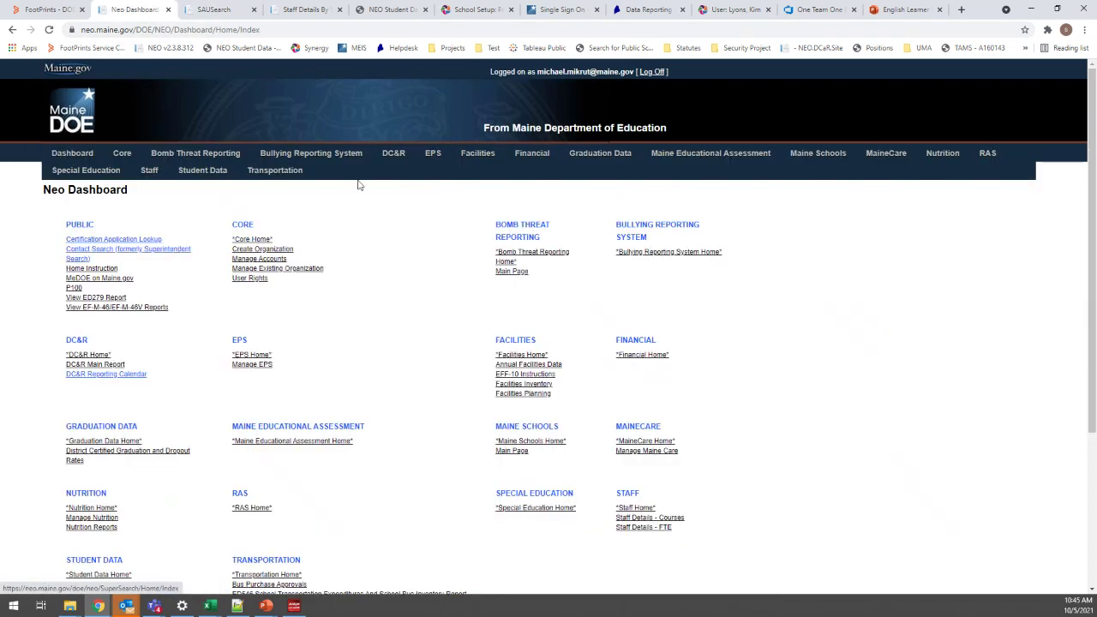
{"action": "left_click", "coordinate": [215, 170]}
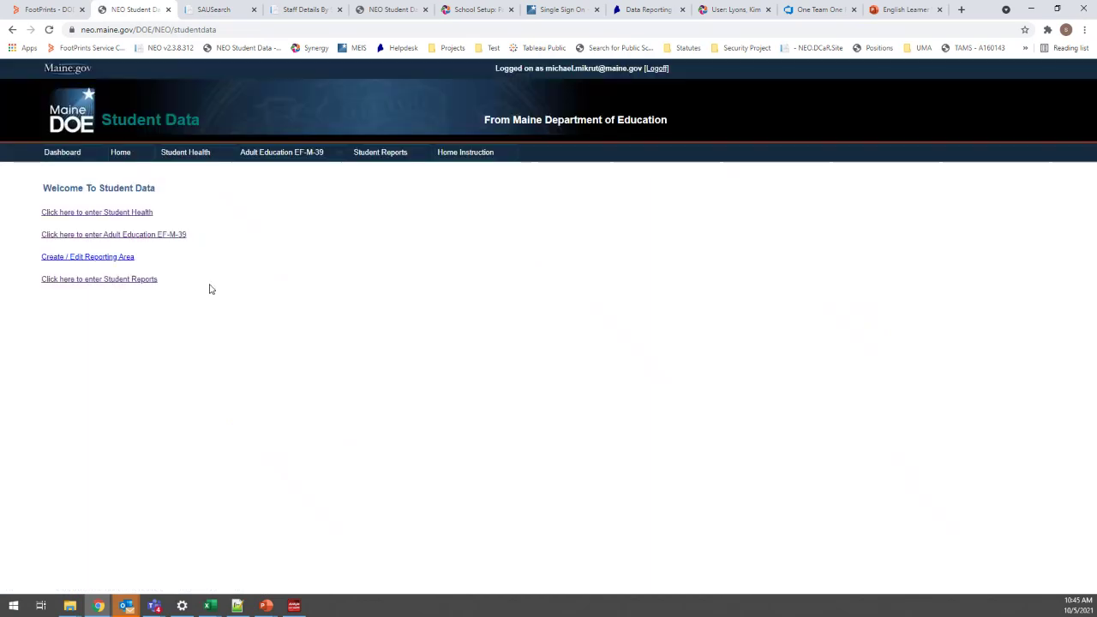
{"action": "left_click", "coordinate": [101, 280]}
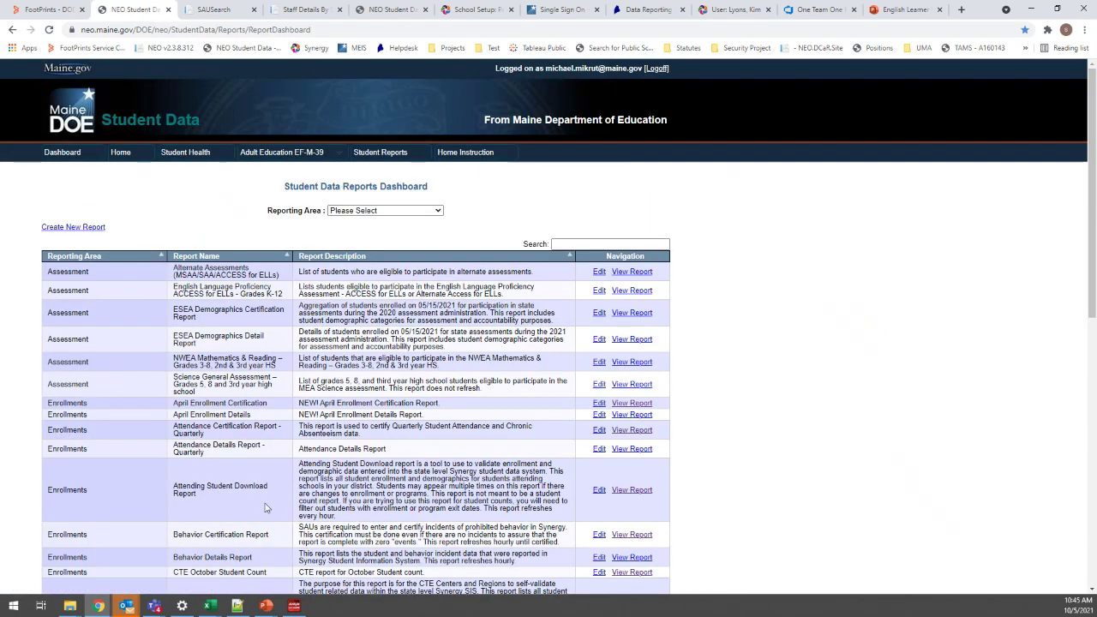
{"action": "scroll", "coordinate": [266, 508], "scroll_direction": "down", "scroll_amount": 3}
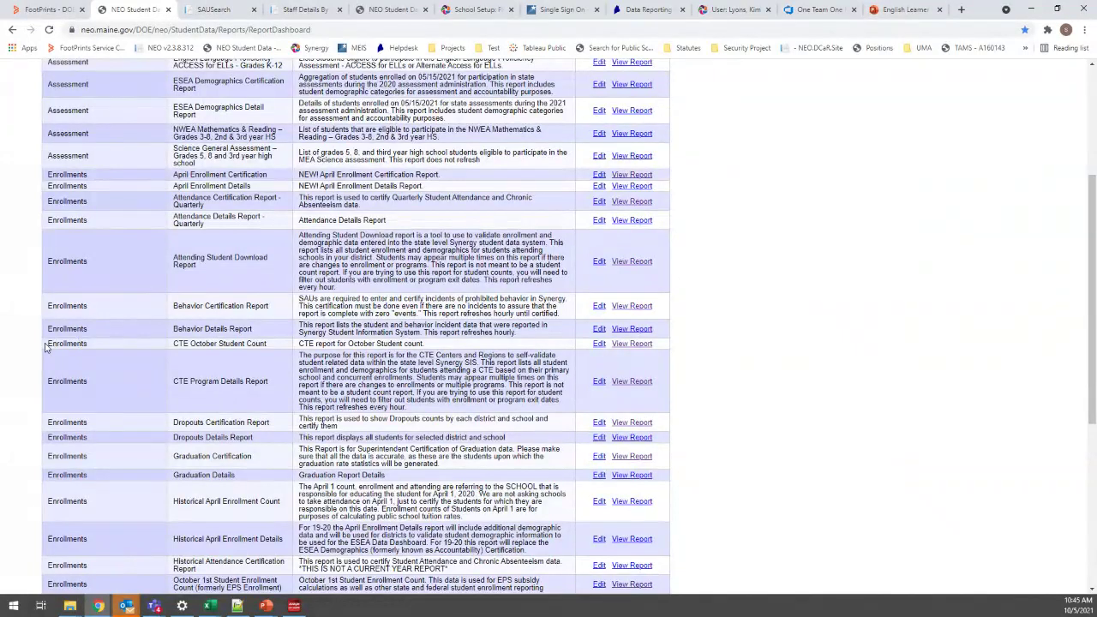
{"action": "left_click_drag", "start_coordinate": [46, 347], "coordinate": [655, 344]}
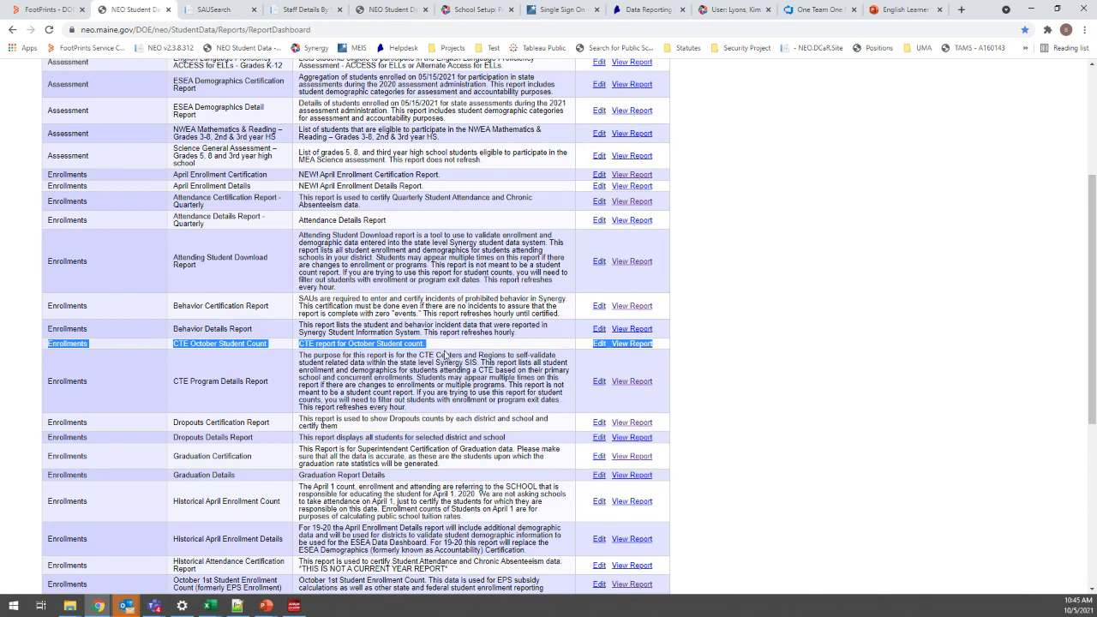
Clear the report highlight, switch to the SupersWebinarOutline_092921.xlsx workbook in Excel and highlight the EF-S-05 Part II Special Services Staff Report row
{"action": "left_click", "coordinate": [720, 336]}
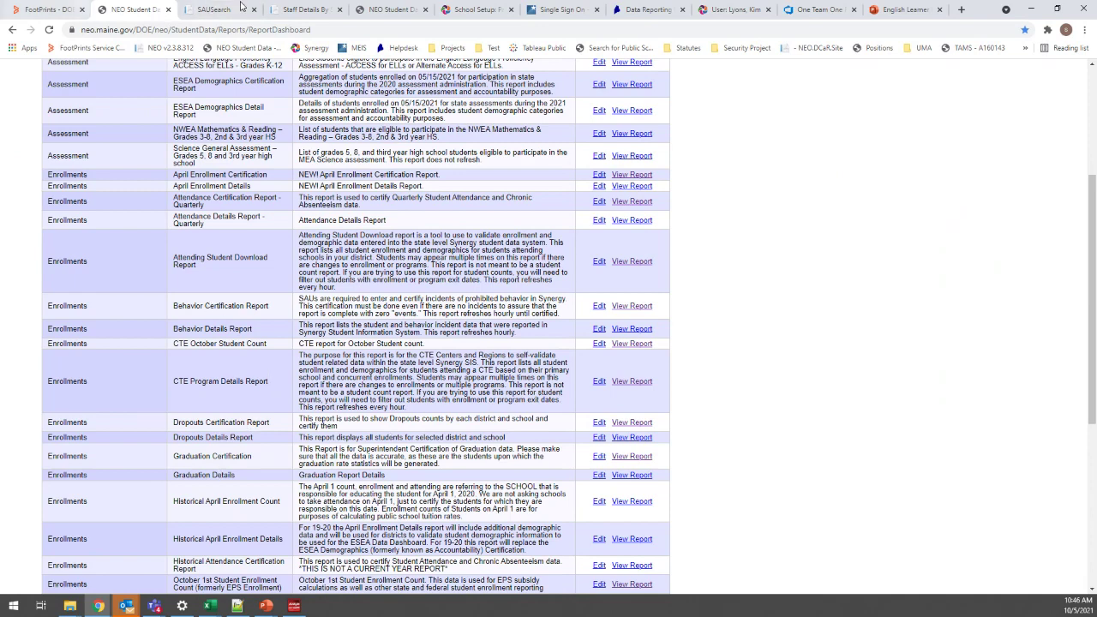
{"action": "mouse_move", "coordinate": [208, 606]}
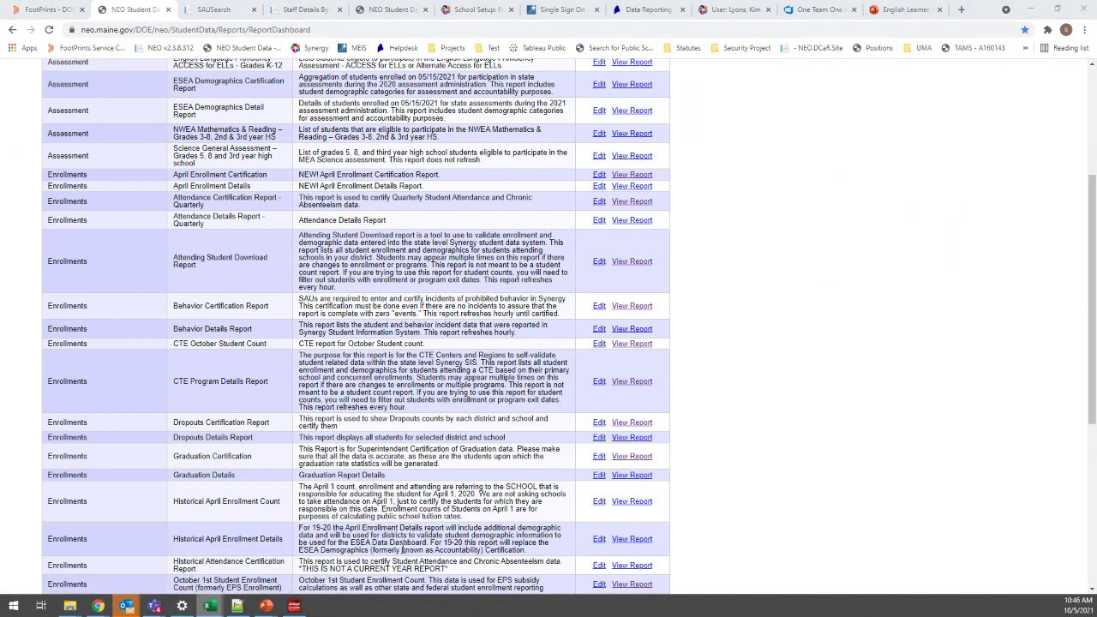
{"action": "key", "text": "alt+Tab"}
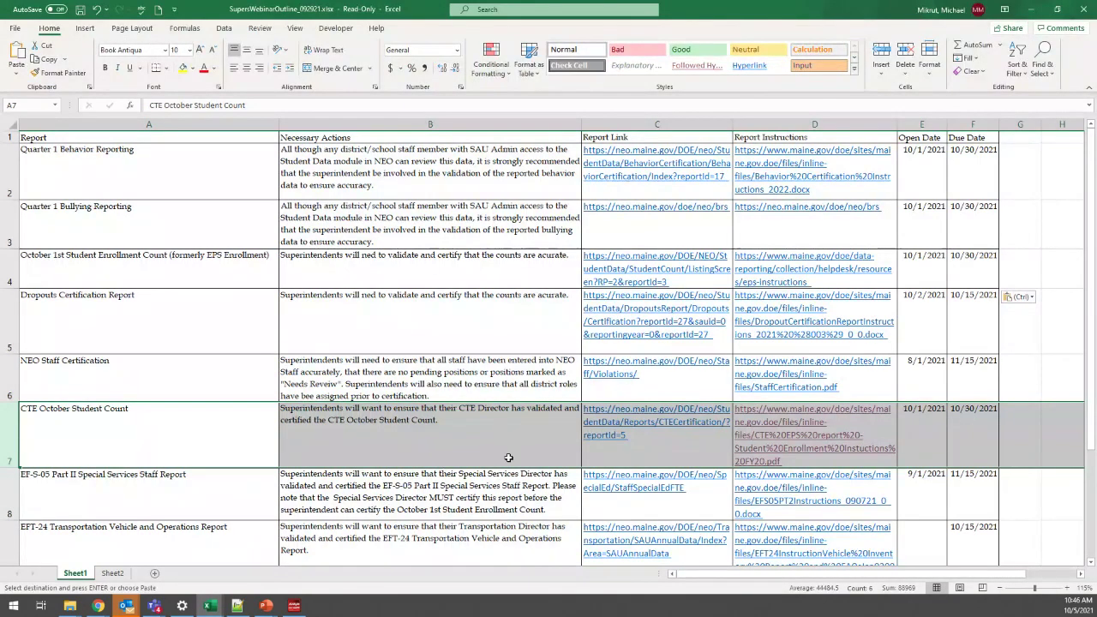
{"action": "left_click", "coordinate": [3, 496]}
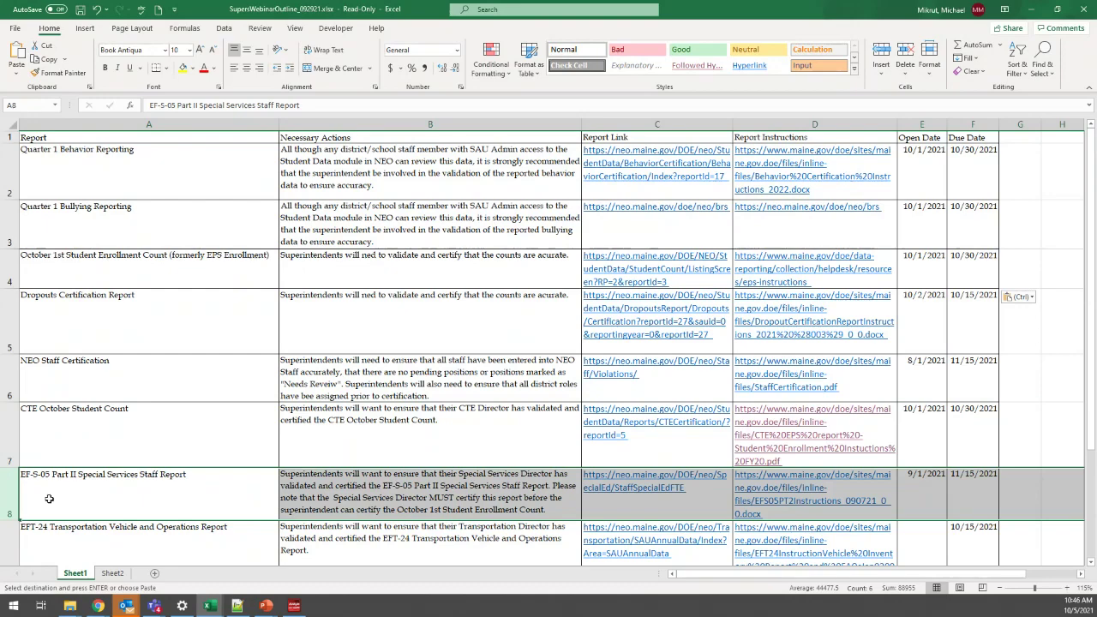
Highlight the EFT-24 Transportation and EFT-21 Safety and Training report rows together, then clear the highlight
{"action": "scroll", "coordinate": [49, 498], "scroll_direction": "down", "scroll_amount": 1}
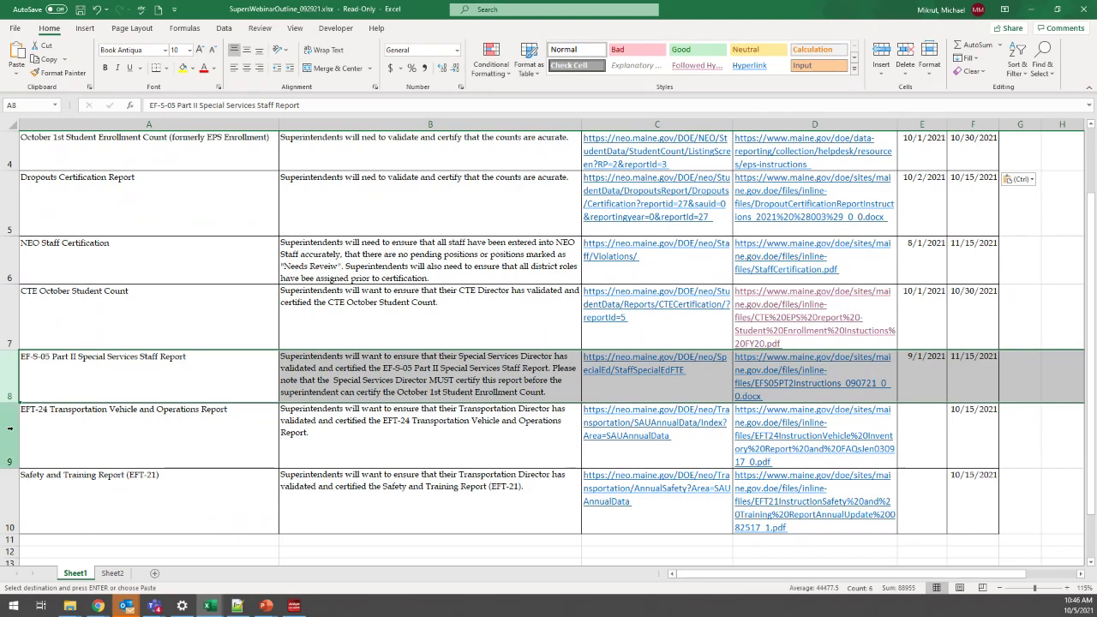
{"action": "left_click_drag", "start_coordinate": [9, 429], "coordinate": [36, 496]}
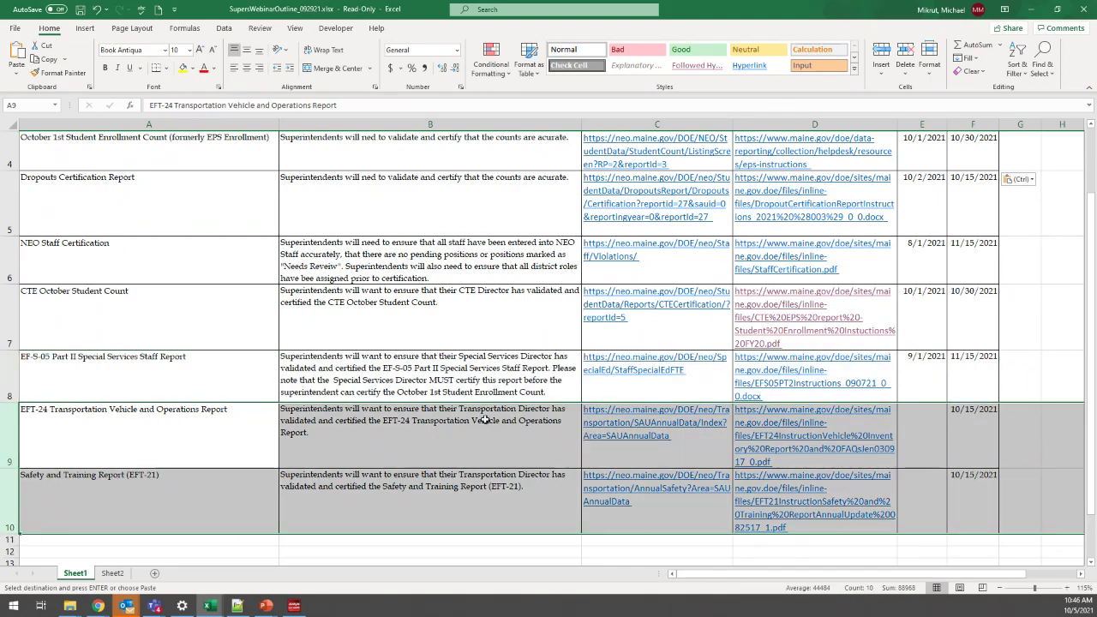
{"action": "left_click", "coordinate": [552, 450]}
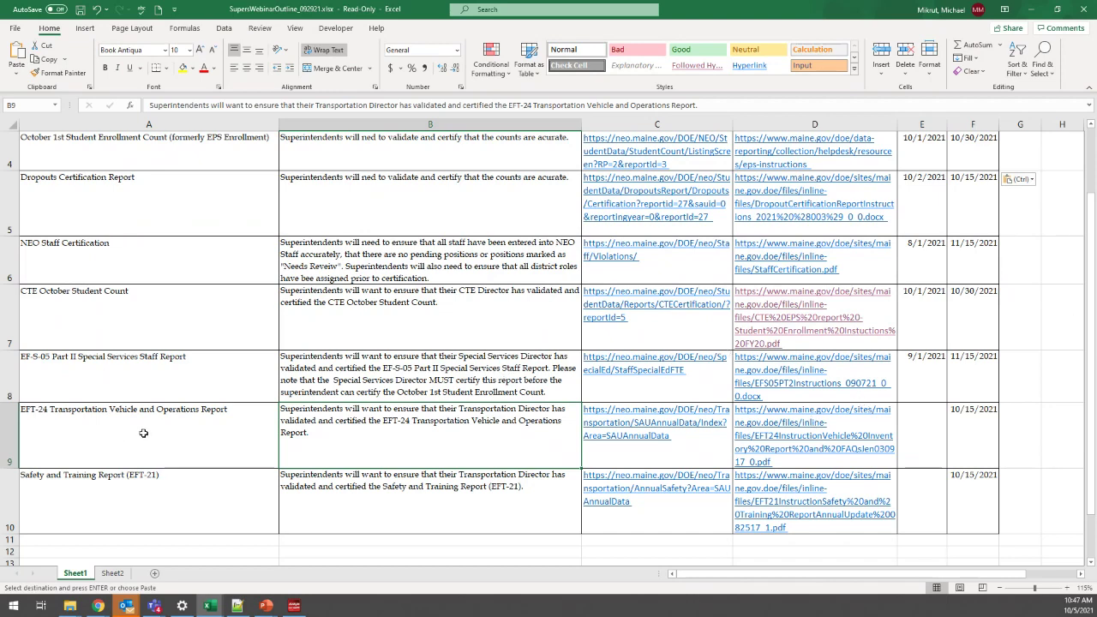
{"action": "scroll", "coordinate": [199, 388], "scroll_direction": "up", "scroll_amount": 1}
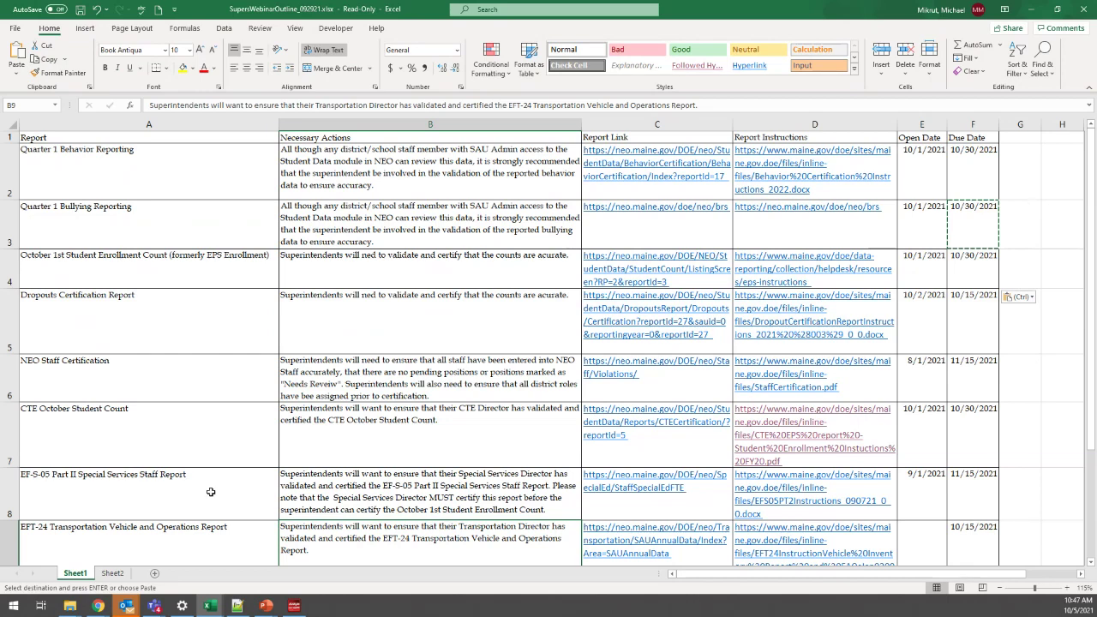
Switch back to Chrome and open the Maine DOE Helpdesk page from the Data Reporting Instructions page
{"action": "mouse_move", "coordinate": [99, 606]}
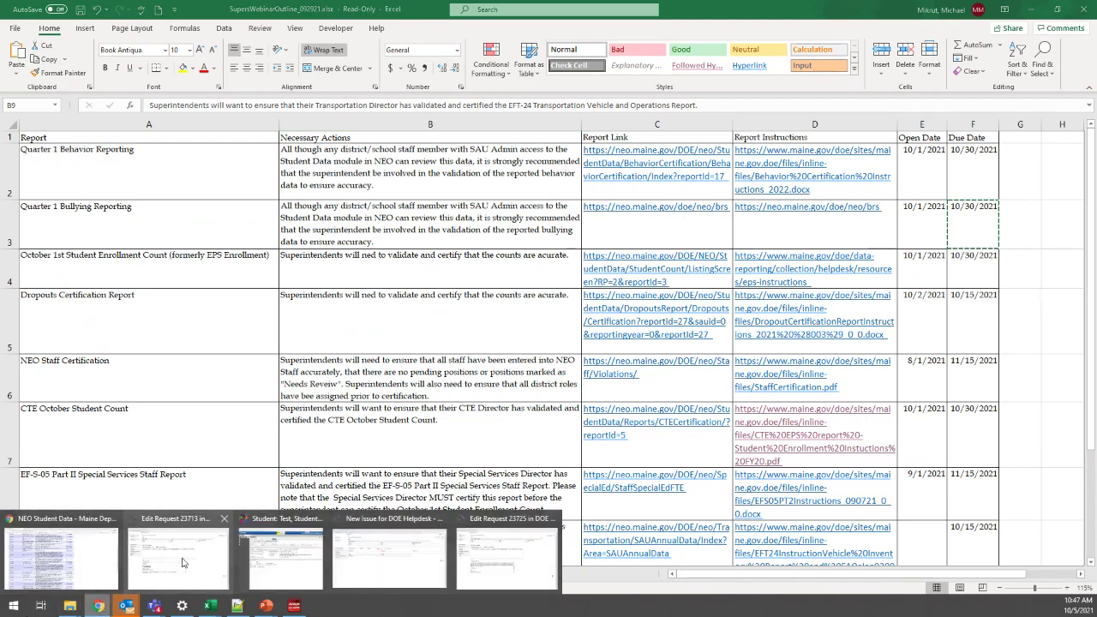
{"action": "left_click", "coordinate": [81, 556]}
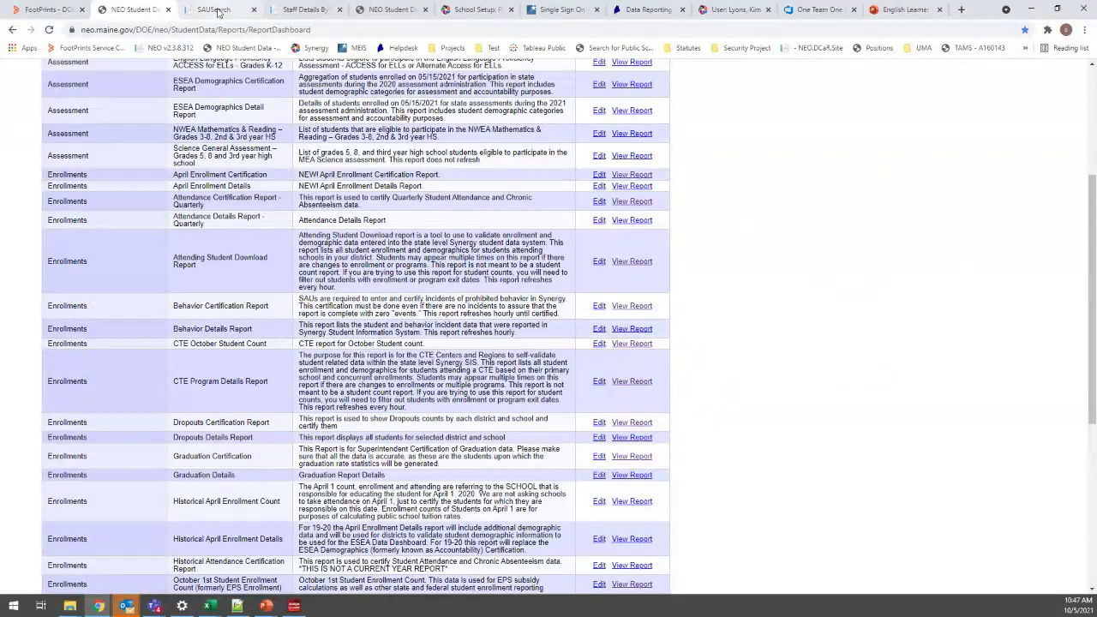
{"action": "scroll", "coordinate": [120, 182], "scroll_direction": "up", "scroll_amount": 3}
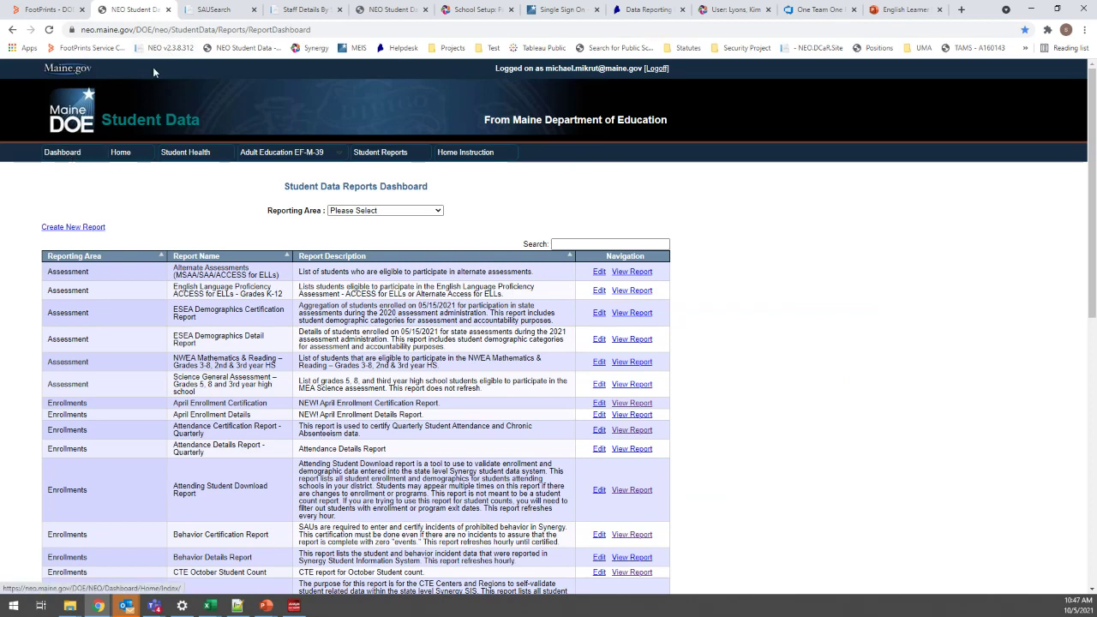
{"action": "left_click", "coordinate": [626, 9]}
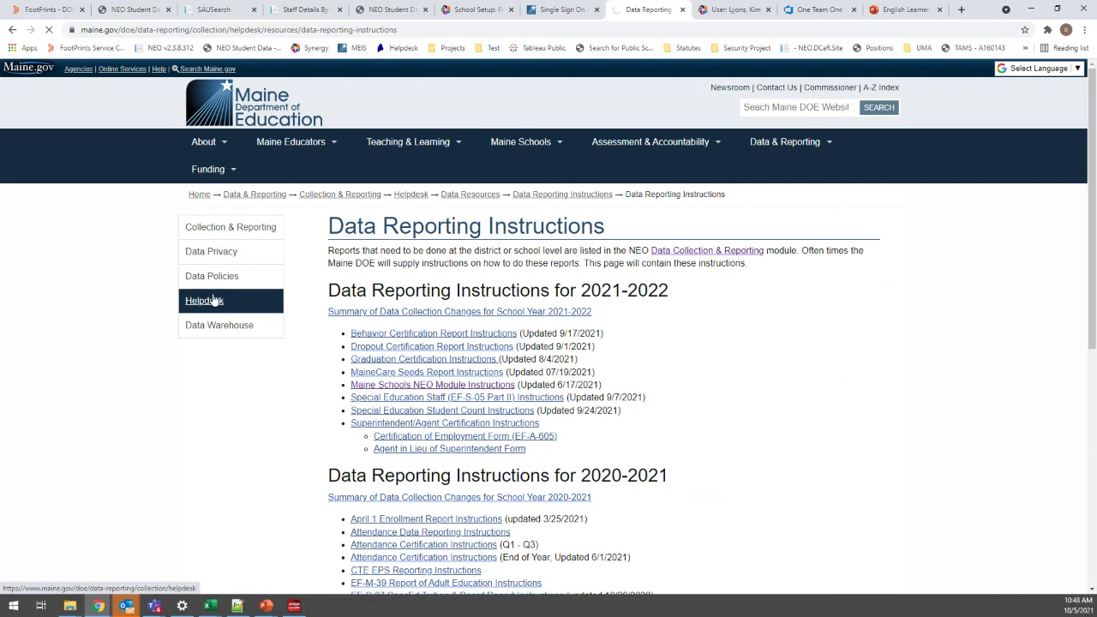
{"action": "left_click", "coordinate": [213, 299]}
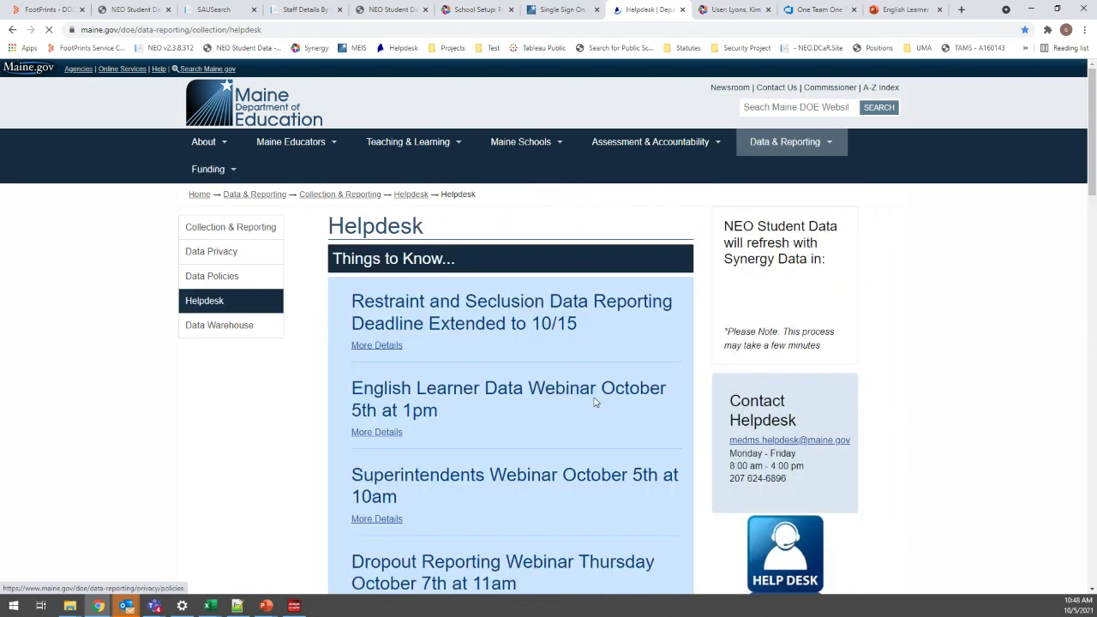
Review the Helpdesk announcements, team list and resources, and open the Webinars & Presentations resource
{"action": "scroll", "coordinate": [728, 403], "scroll_direction": "down", "scroll_amount": 4}
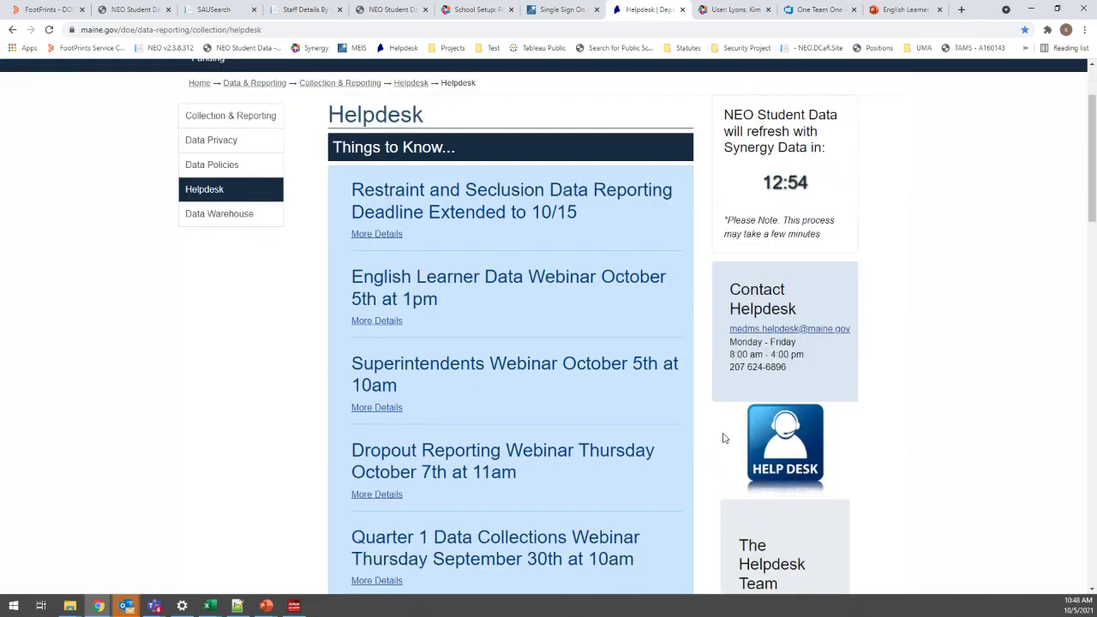
{"action": "scroll", "coordinate": [738, 424], "scroll_direction": "down", "scroll_amount": 5}
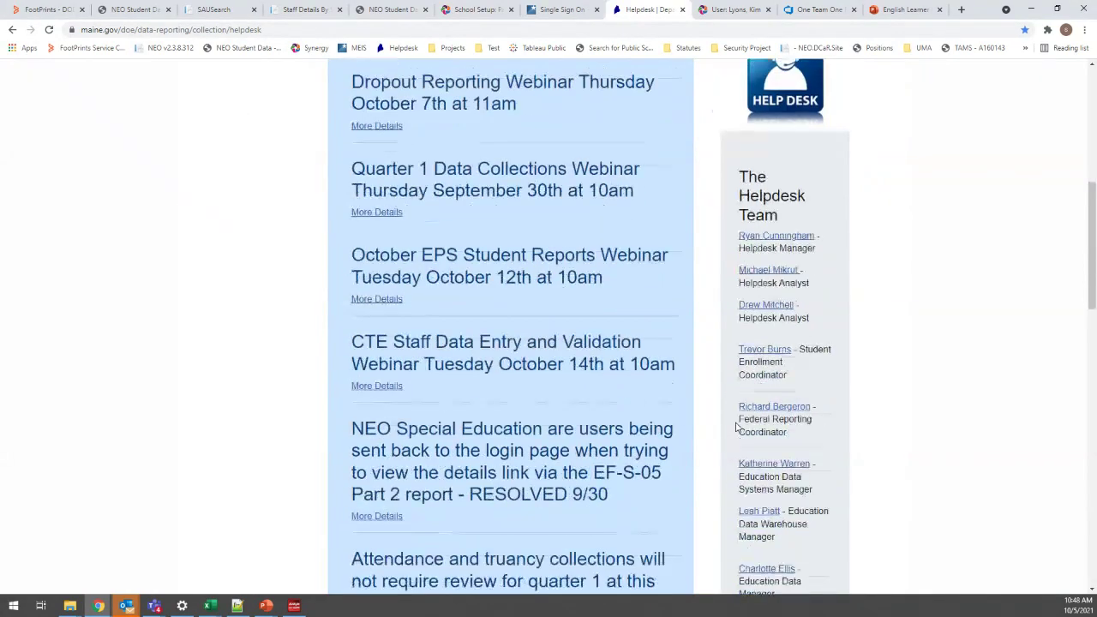
{"action": "scroll", "coordinate": [707, 369], "scroll_direction": "down", "scroll_amount": 2}
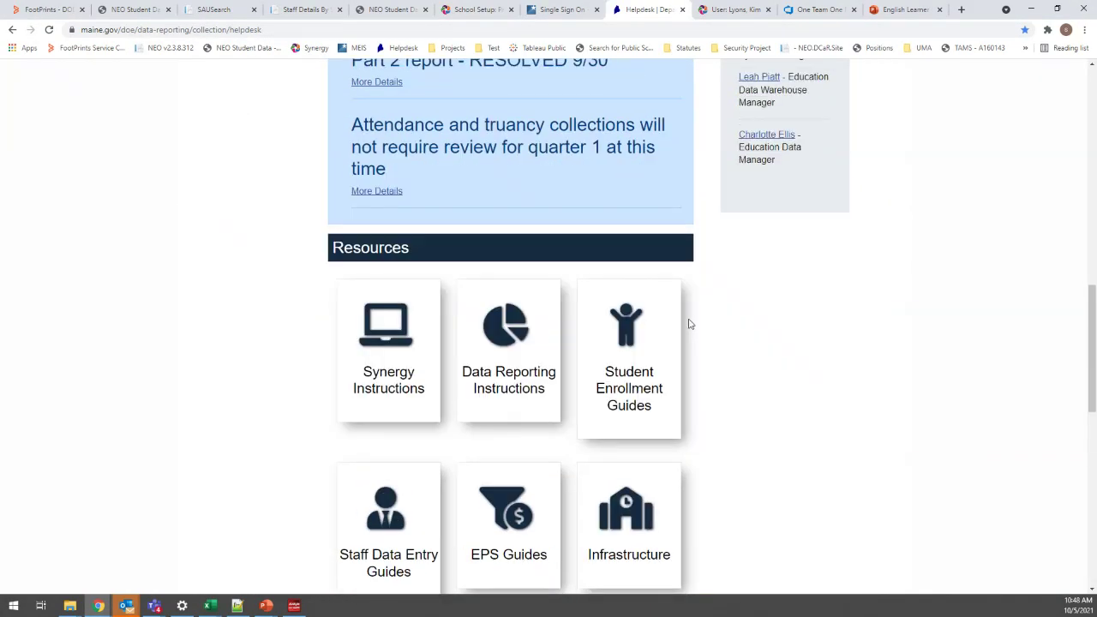
{"action": "scroll", "coordinate": [672, 410], "scroll_direction": "down", "scroll_amount": 3}
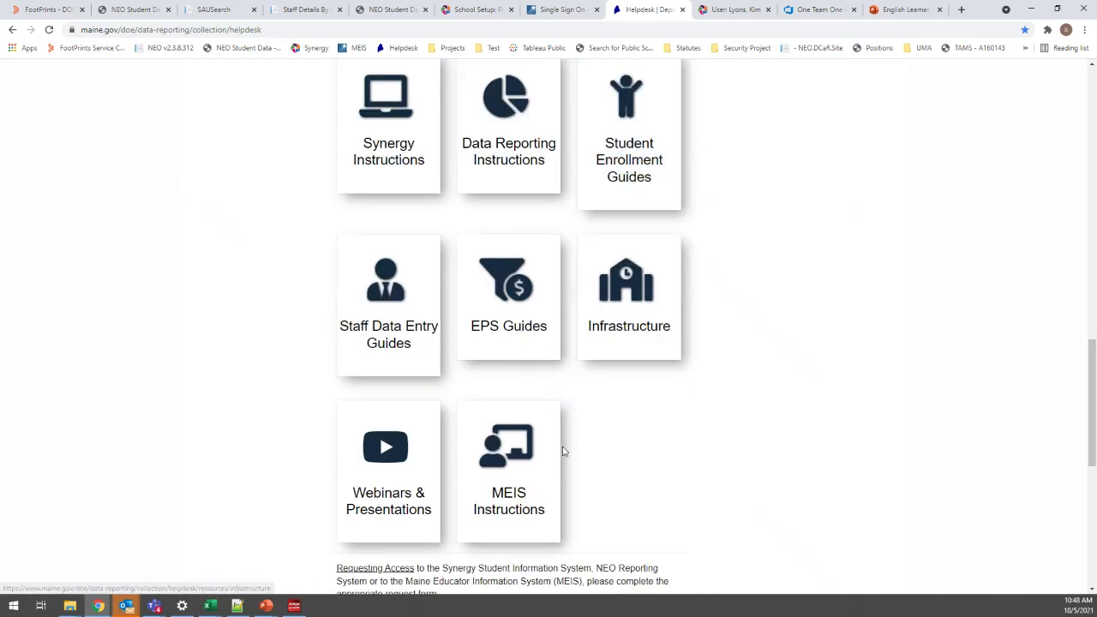
{"action": "left_click", "coordinate": [392, 517]}
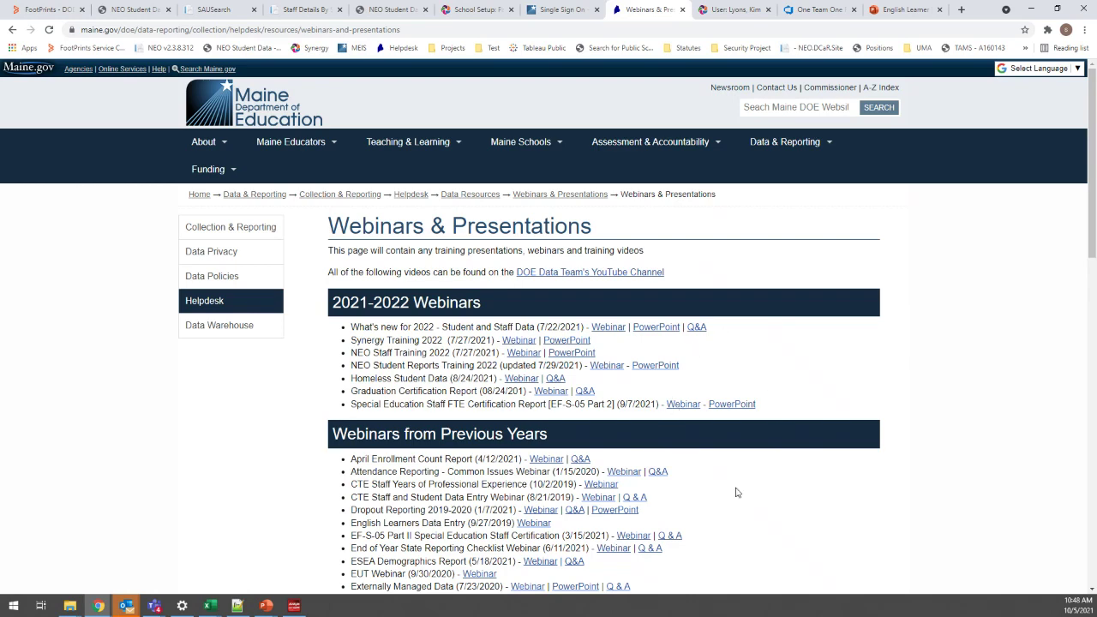
Highlight the 2021-2022 Webinars heading on the Webinars & Presentations page and clear the highlight
{"action": "scroll", "coordinate": [656, 363], "scroll_direction": "down", "scroll_amount": 1}
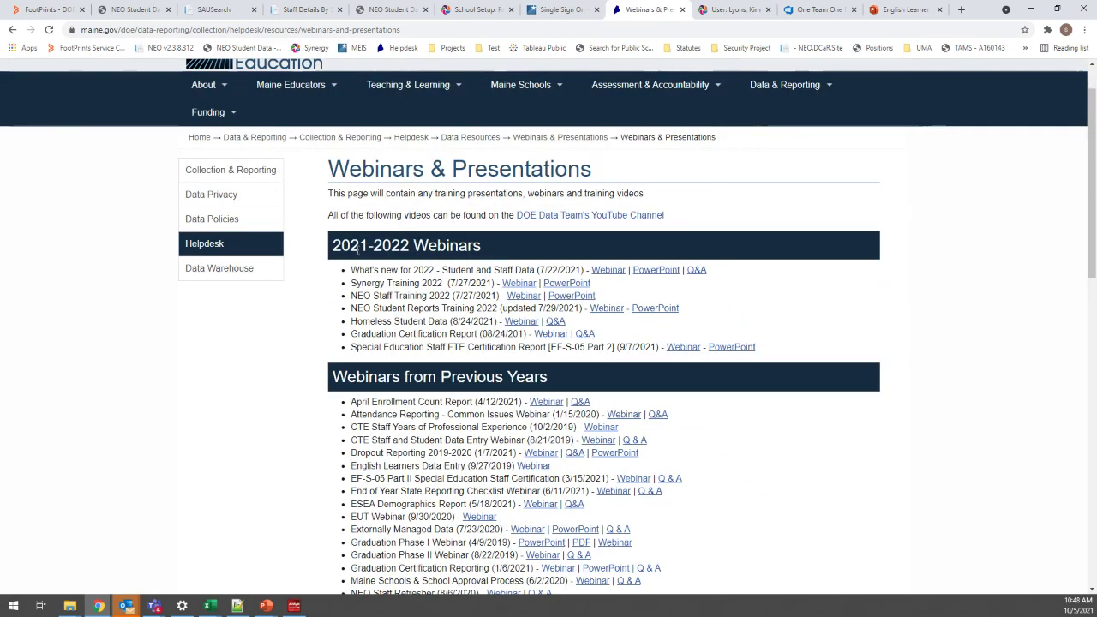
{"action": "left_click_drag", "start_coordinate": [333, 245], "coordinate": [485, 247]}
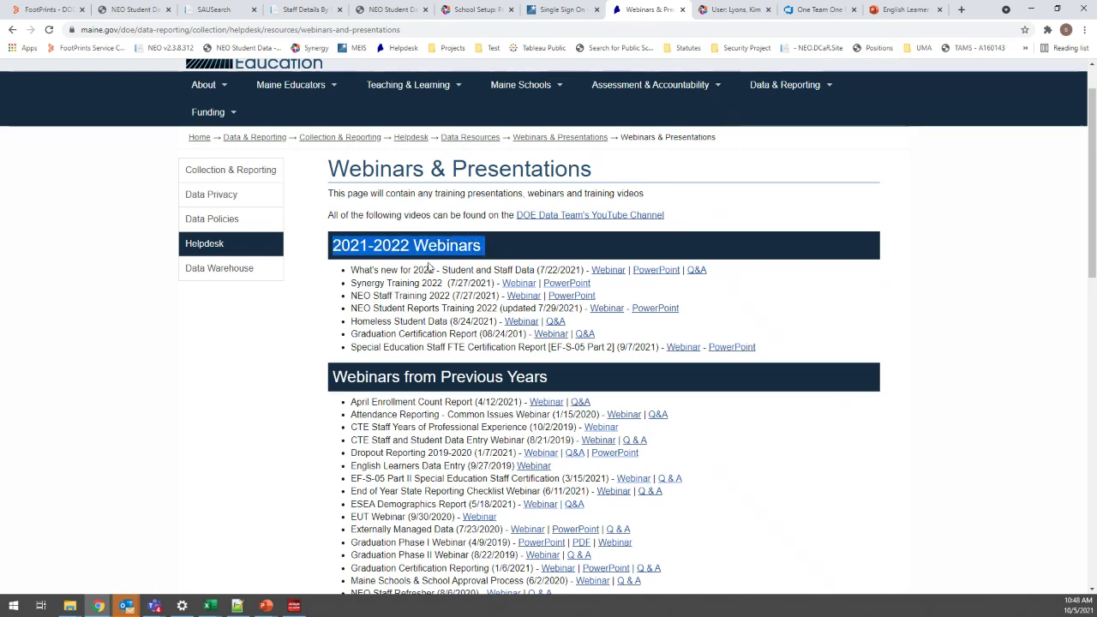
{"action": "left_click", "coordinate": [283, 311]}
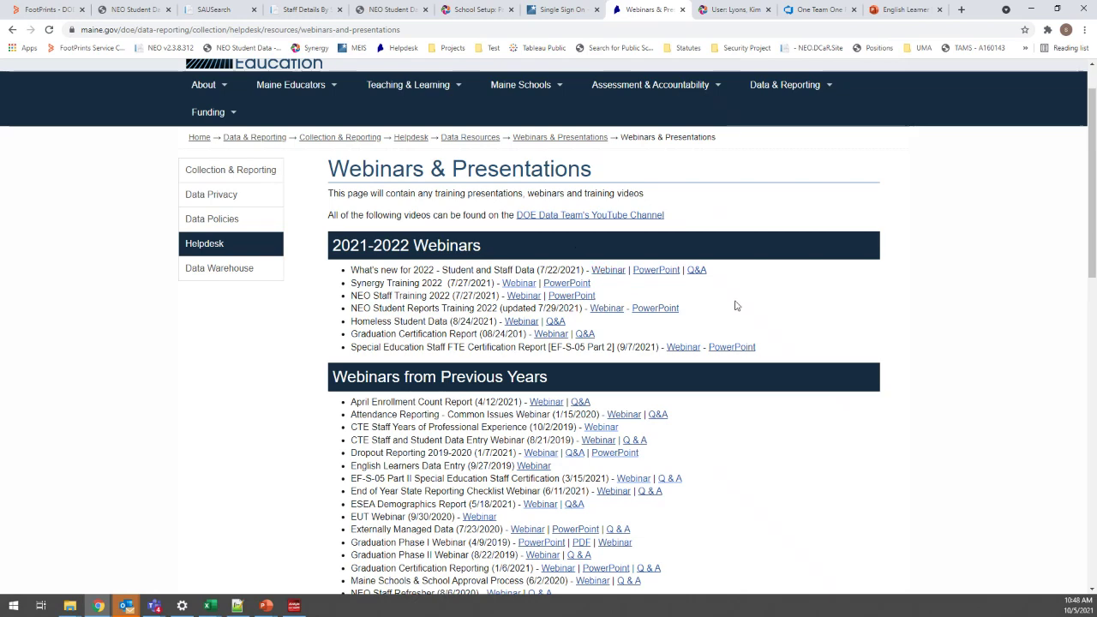
{"action": "scroll", "coordinate": [735, 305], "scroll_direction": "up", "scroll_amount": 1}
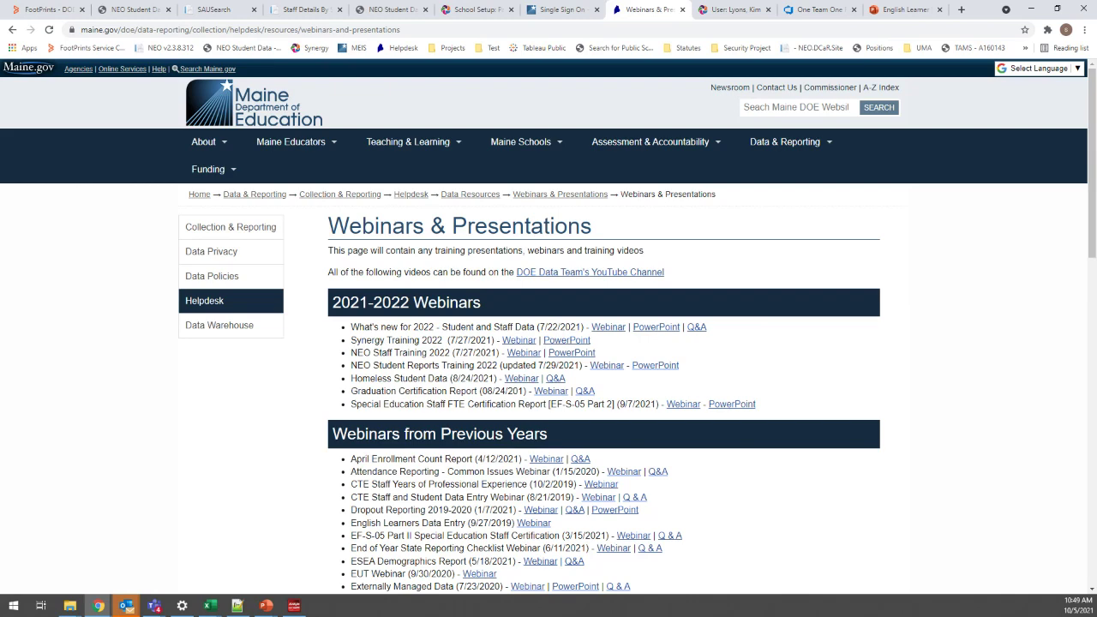
Return to the Helpdesk page and open the Data Reporting Instructions from its resources
{"action": "left_click", "coordinate": [134, 12]}
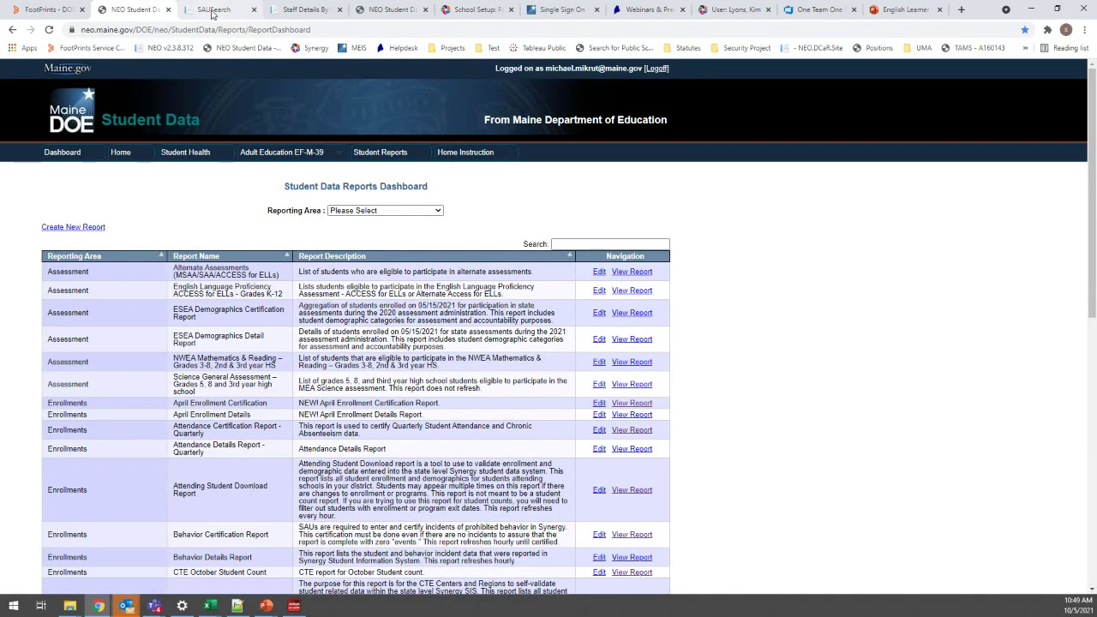
{"action": "left_click", "coordinate": [647, 9]}
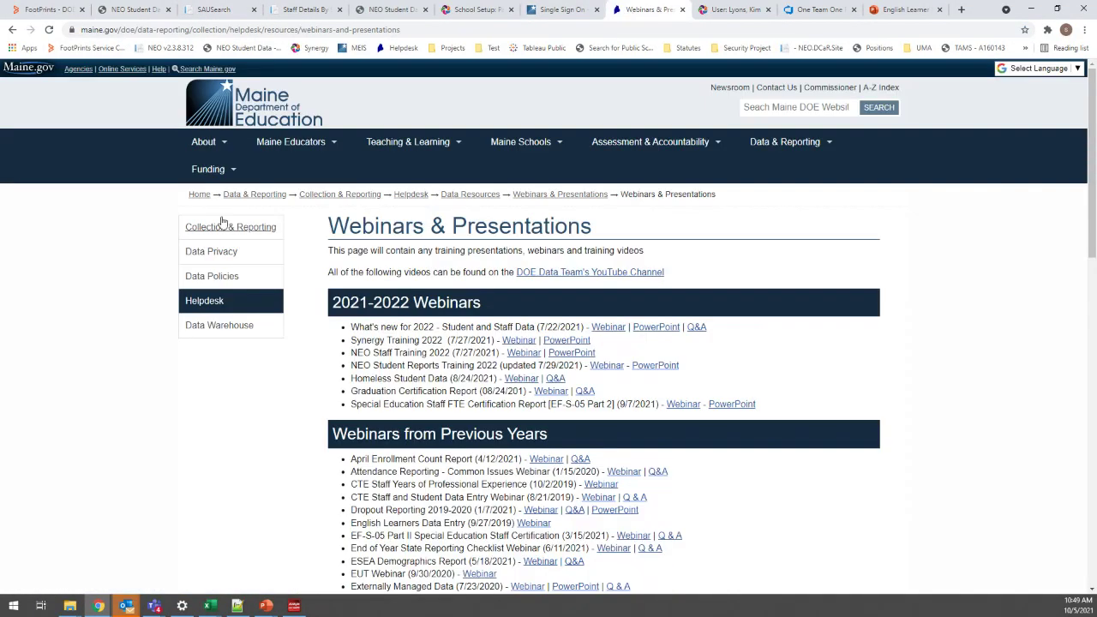
{"action": "left_click", "coordinate": [215, 302]}
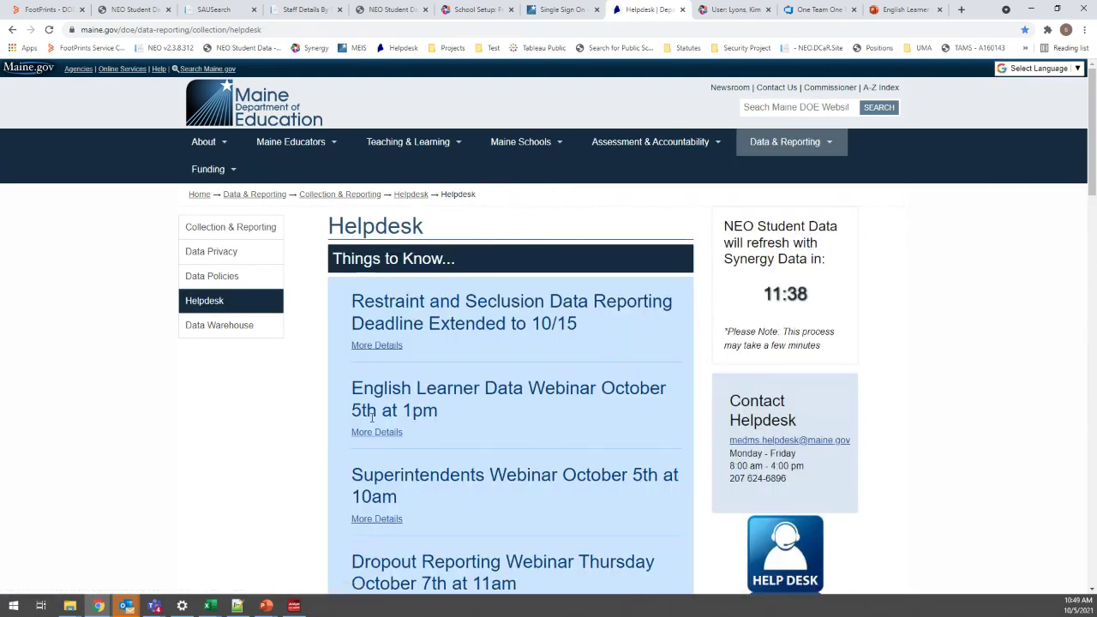
{"action": "scroll", "coordinate": [351, 437], "scroll_direction": "down", "scroll_amount": 10}
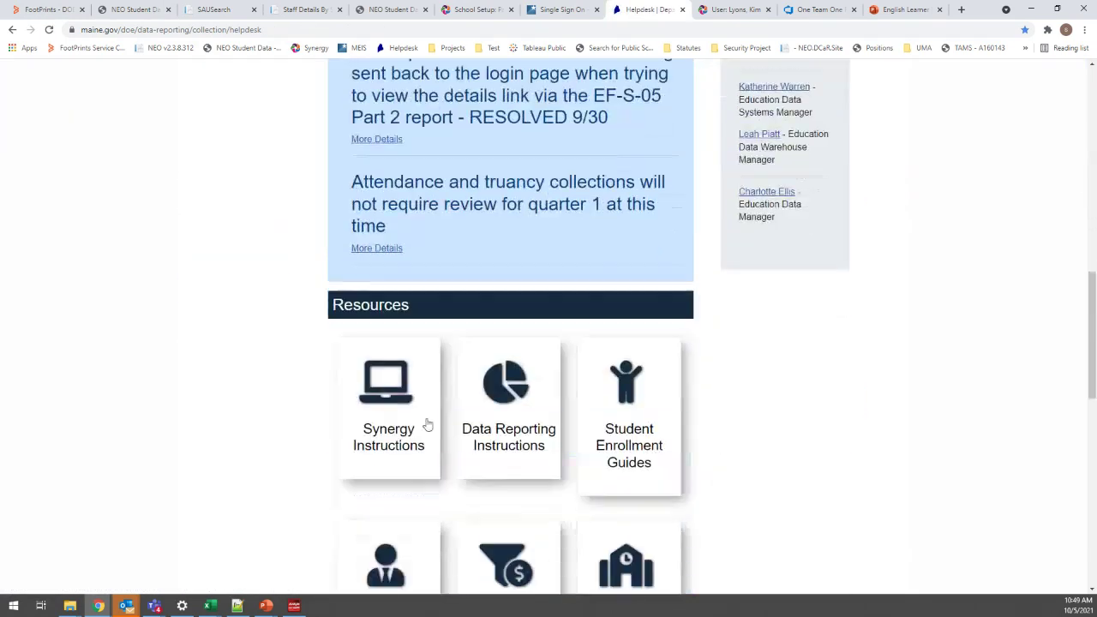
{"action": "left_click", "coordinate": [512, 435]}
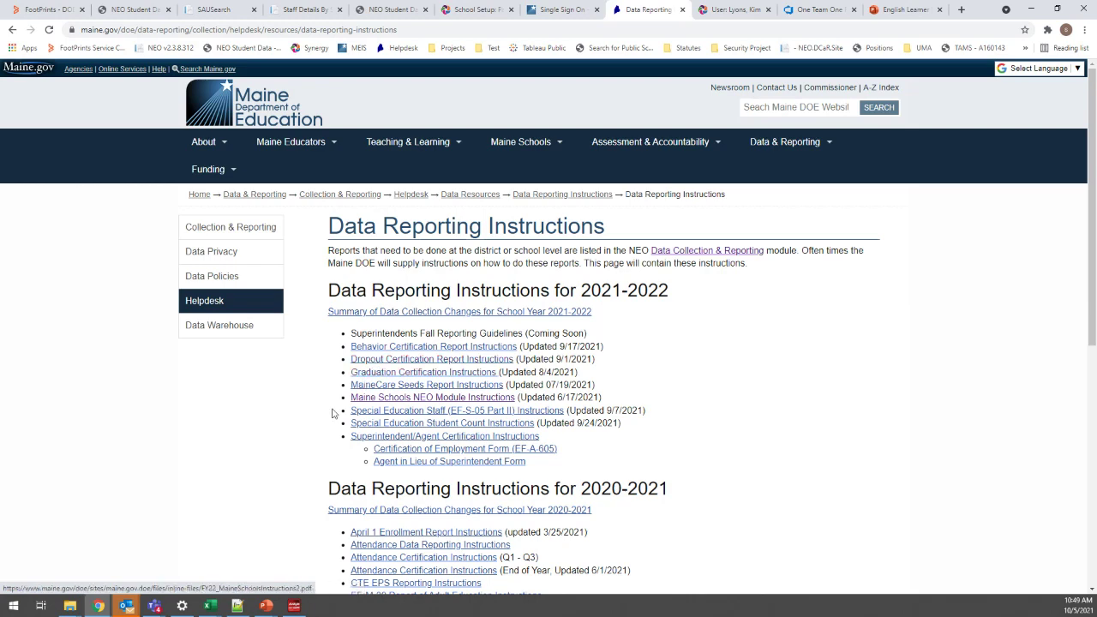
Examine the 2021-2022 and 2020-2021 instruction lists, pointing out the Dropout Certification Report Instructions
{"action": "scroll", "coordinate": [338, 407], "scroll_direction": "down", "scroll_amount": 2}
{"action": "scroll", "coordinate": [337, 405], "scroll_direction": "down", "scroll_amount": 1}
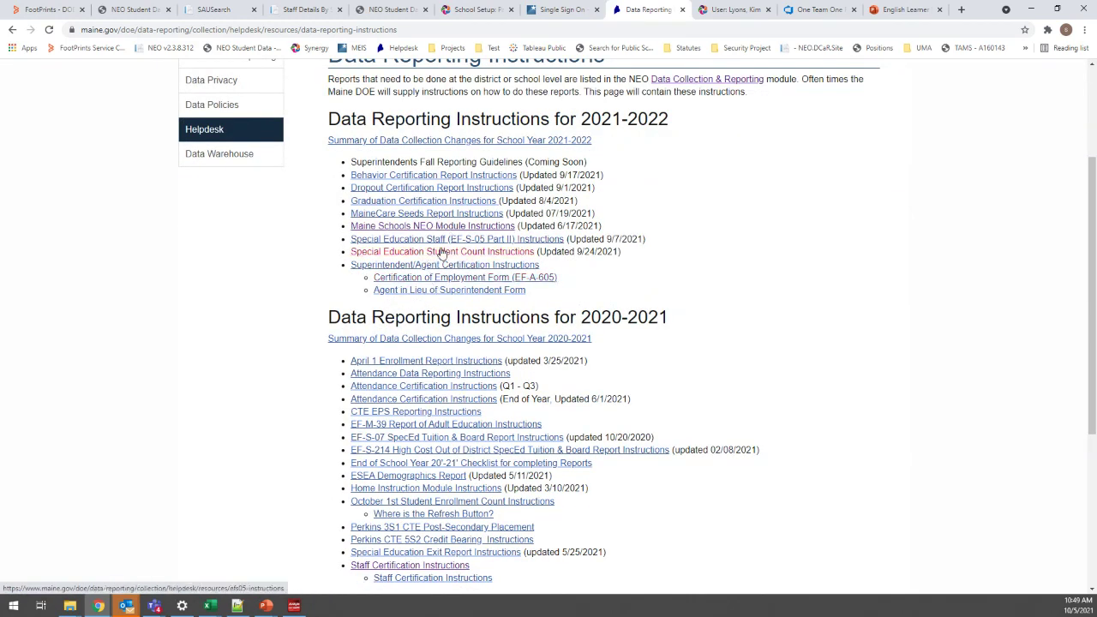
{"action": "left_click", "coordinate": [445, 189]}
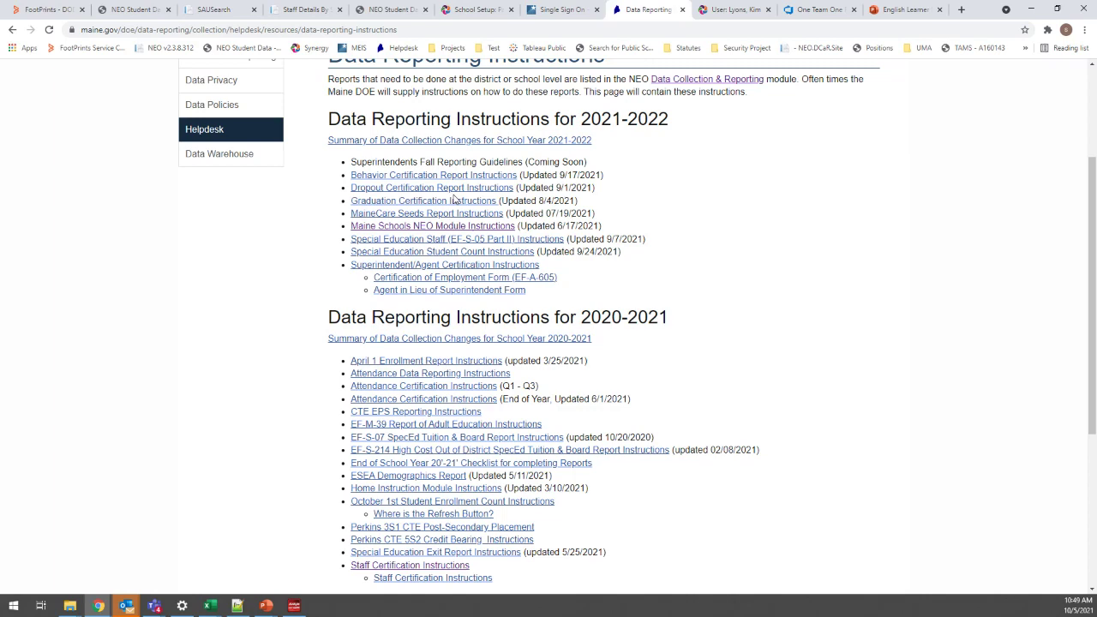
{"action": "scroll", "coordinate": [758, 300], "scroll_direction": "up", "scroll_amount": 2}
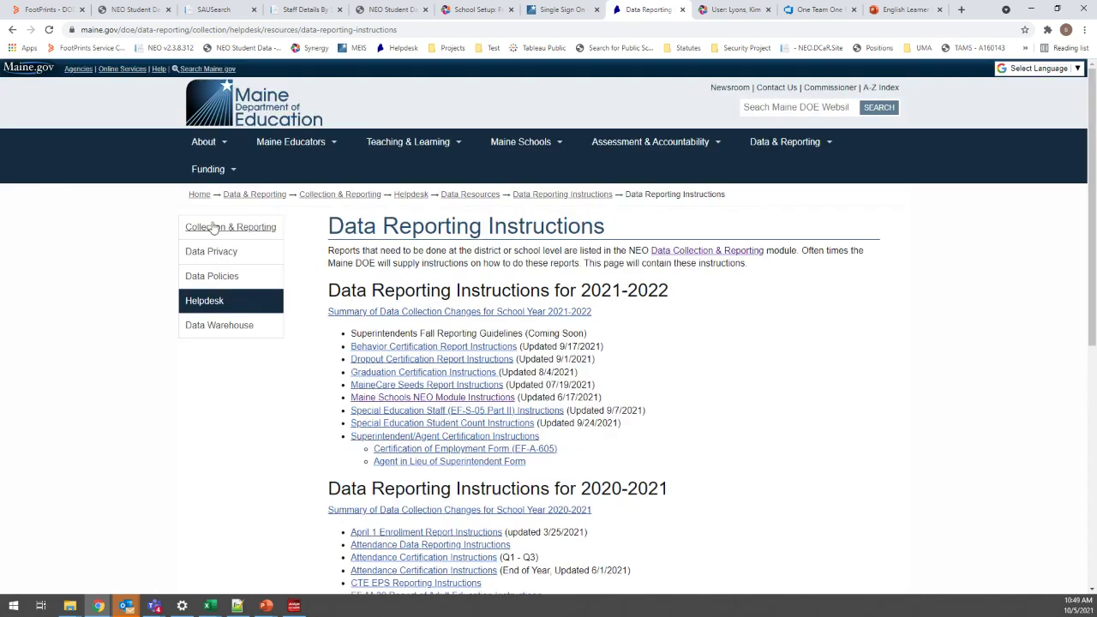
Reopen the Helpdesk page and review the Contact Helpdesk details alongside the announcements
{"action": "left_click", "coordinate": [210, 306]}
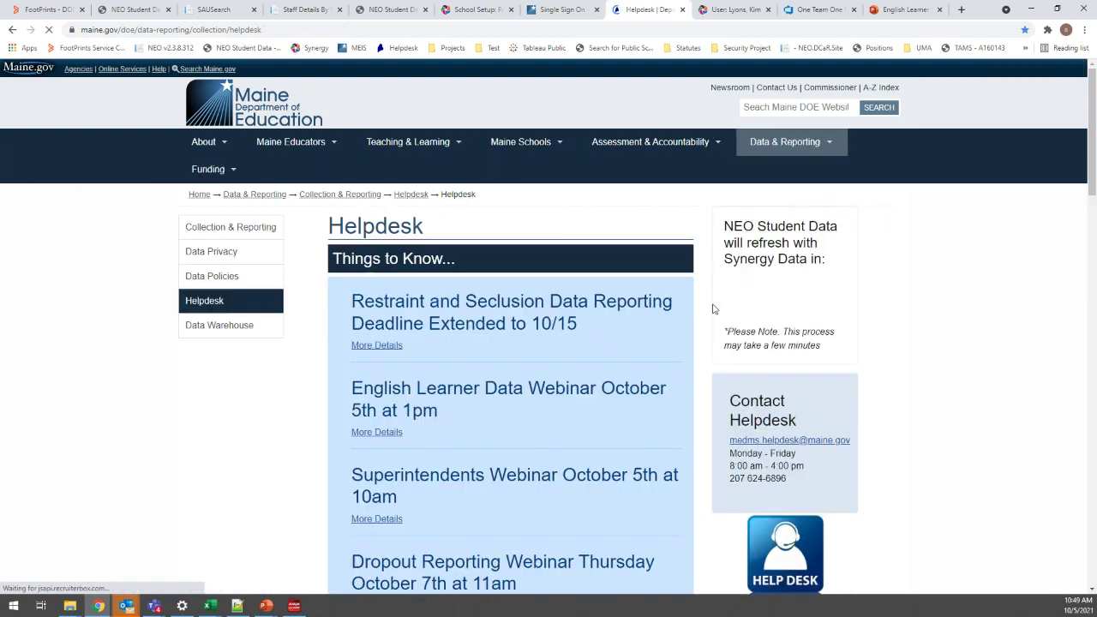
{"action": "scroll", "coordinate": [862, 411], "scroll_direction": "down", "scroll_amount": 1}
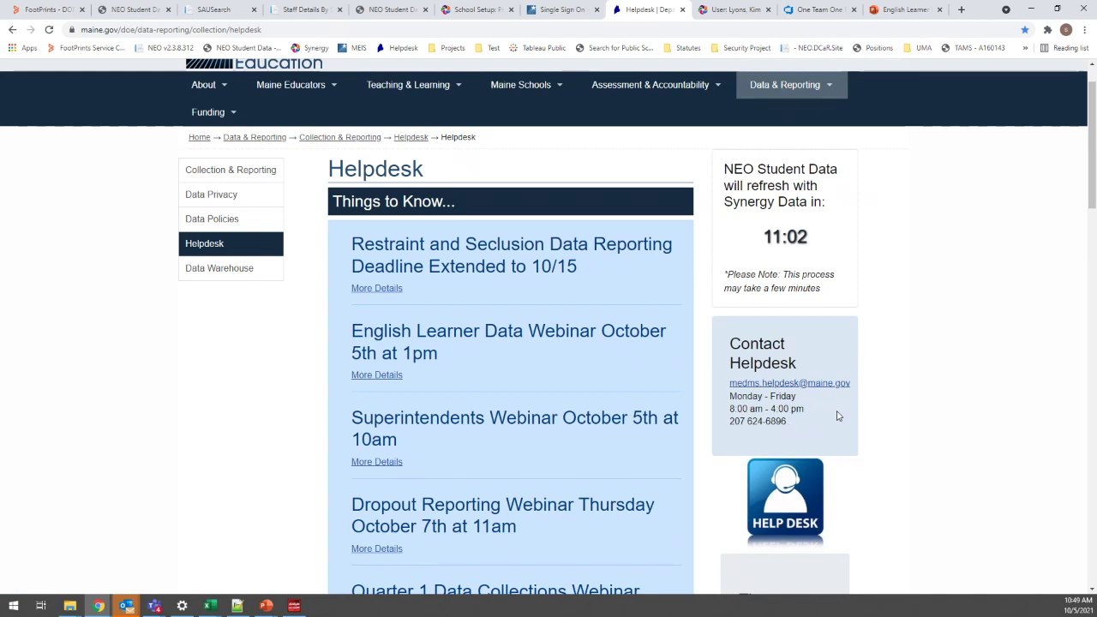
{"action": "scroll", "coordinate": [851, 413], "scroll_direction": "down", "scroll_amount": 2}
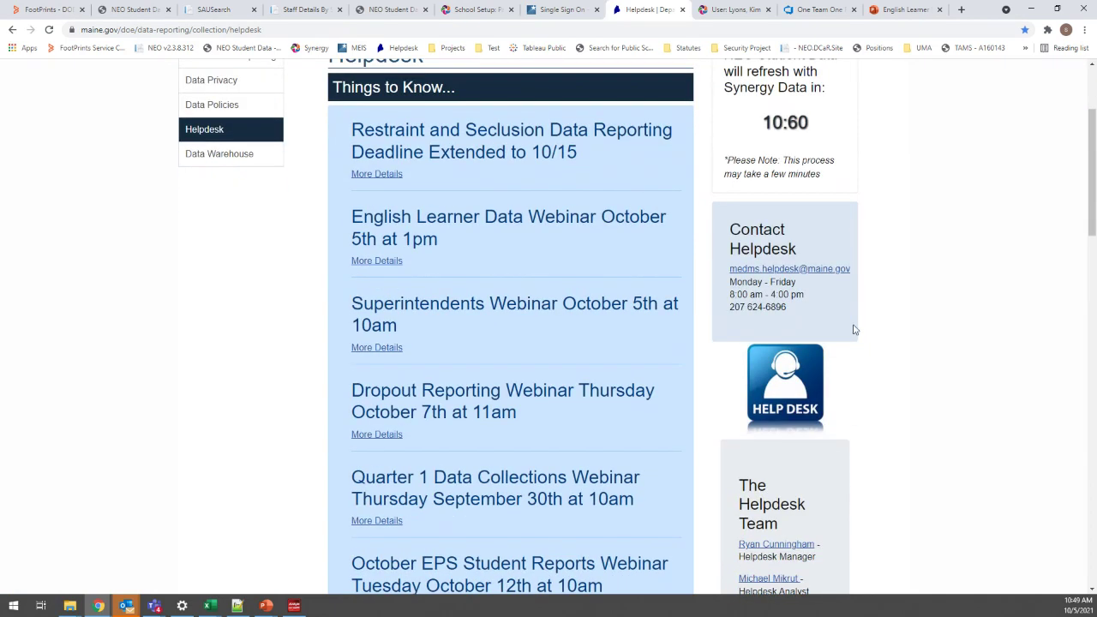